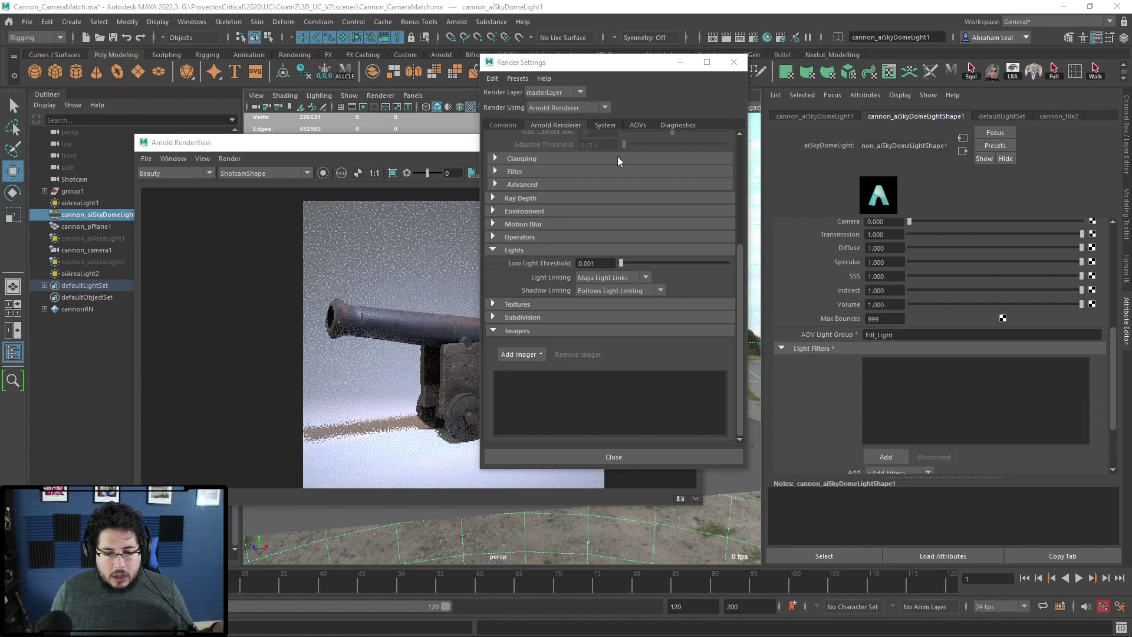
Look through the System and AOVs render settings and compare them with the current cannon render.
{"action": "left_click", "coordinate": [599, 126]}
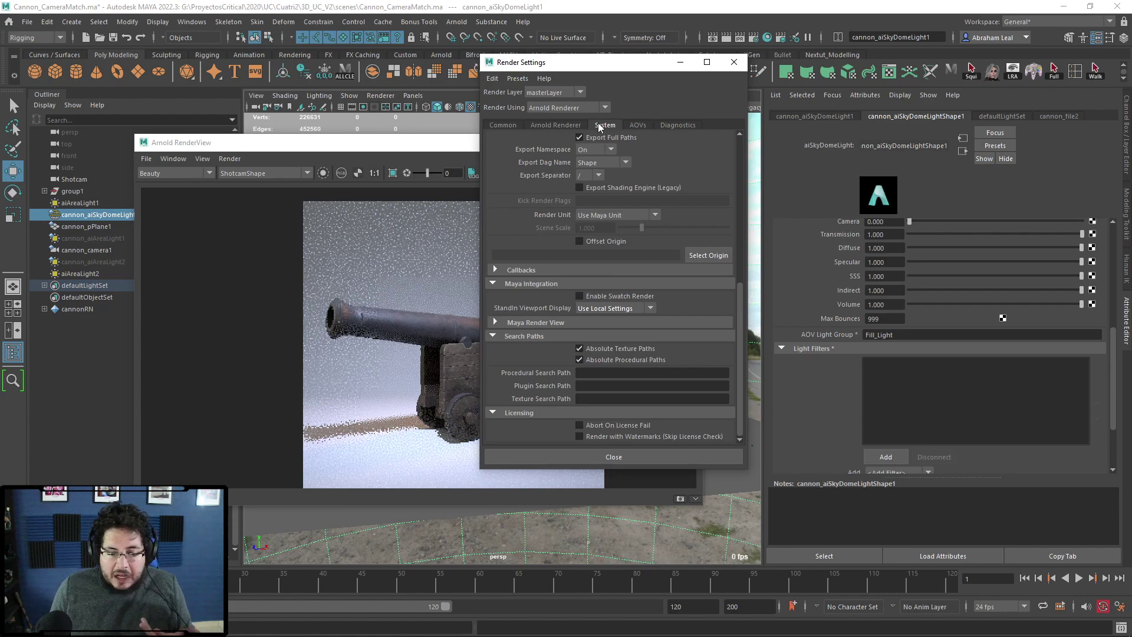
{"action": "scroll", "coordinate": [629, 187], "scroll_direction": "up", "scroll_amount": 8}
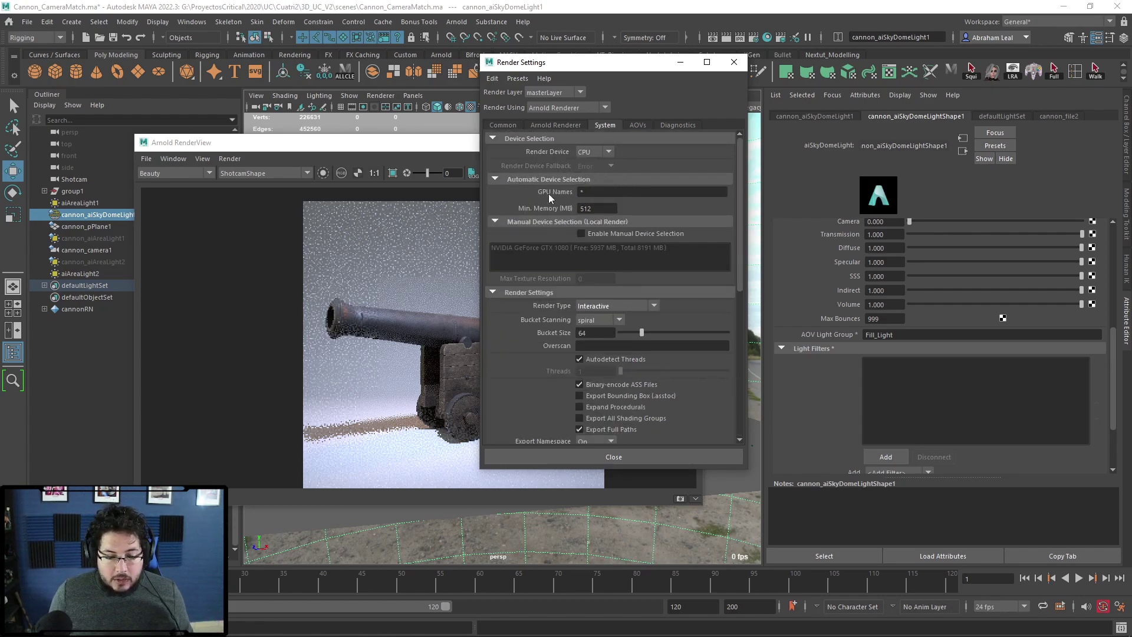
{"action": "left_click", "coordinate": [631, 125]}
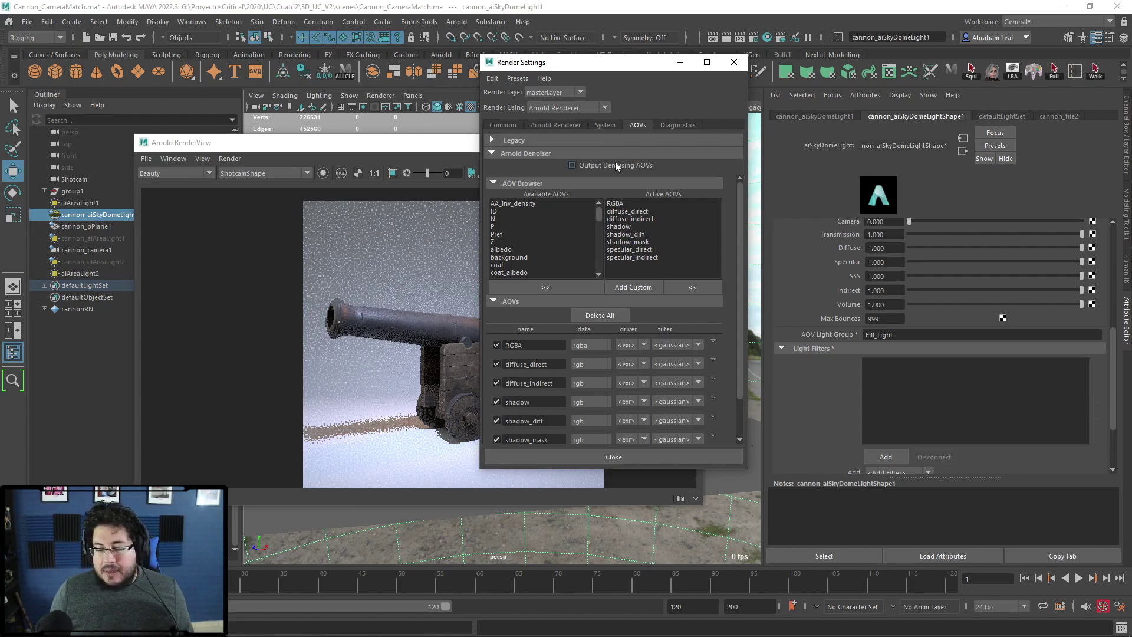
{"action": "left_click", "coordinate": [316, 160]}
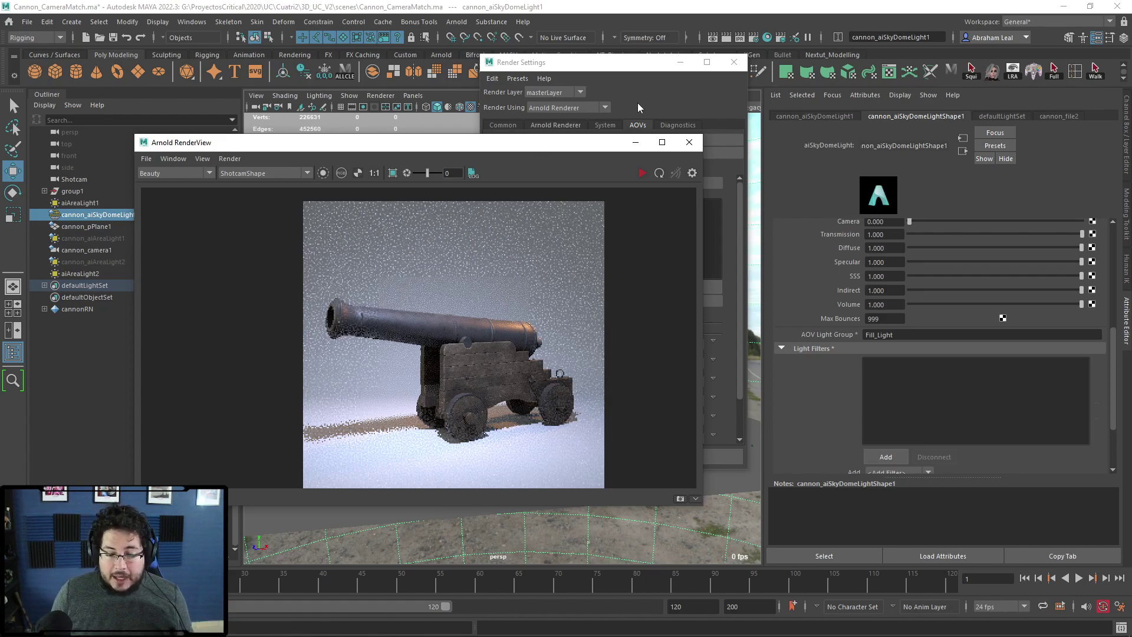
{"action": "left_click", "coordinate": [618, 69]}
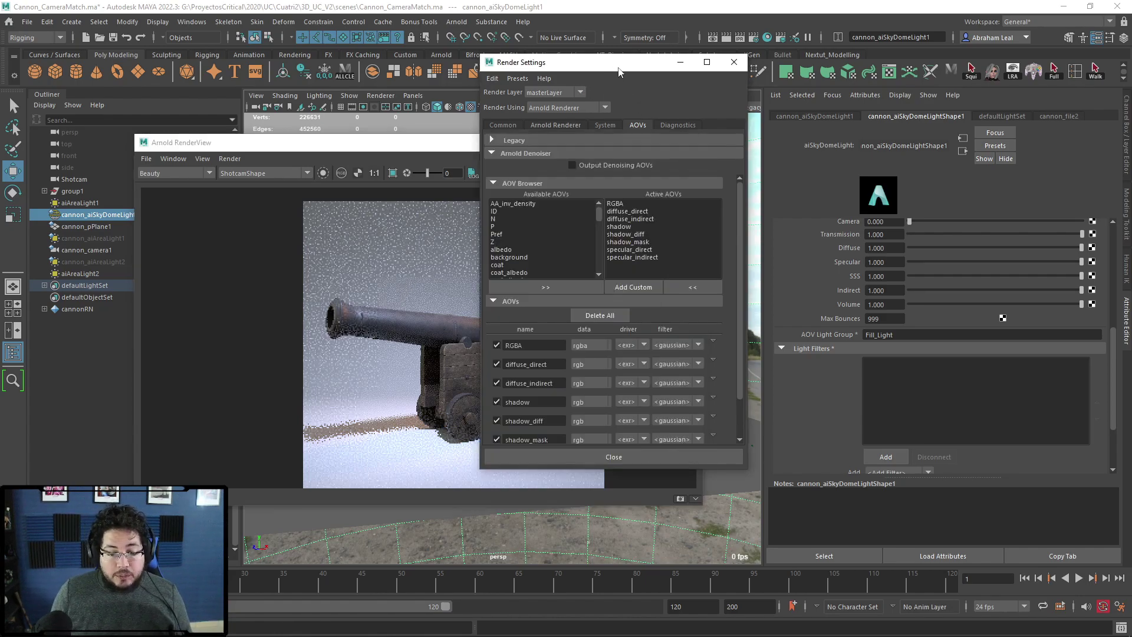
Add a Lens Effects imager to the Arnold Renderer settings.
{"action": "left_click", "coordinate": [554, 125]}
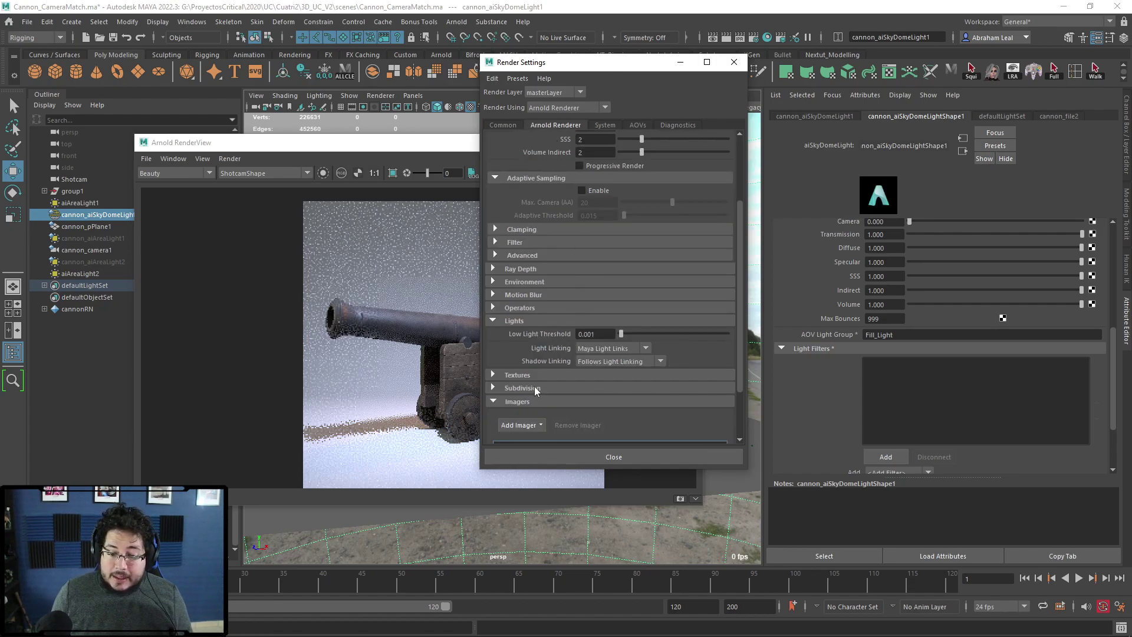
{"action": "scroll", "coordinate": [535, 383], "scroll_direction": "down", "scroll_amount": 5}
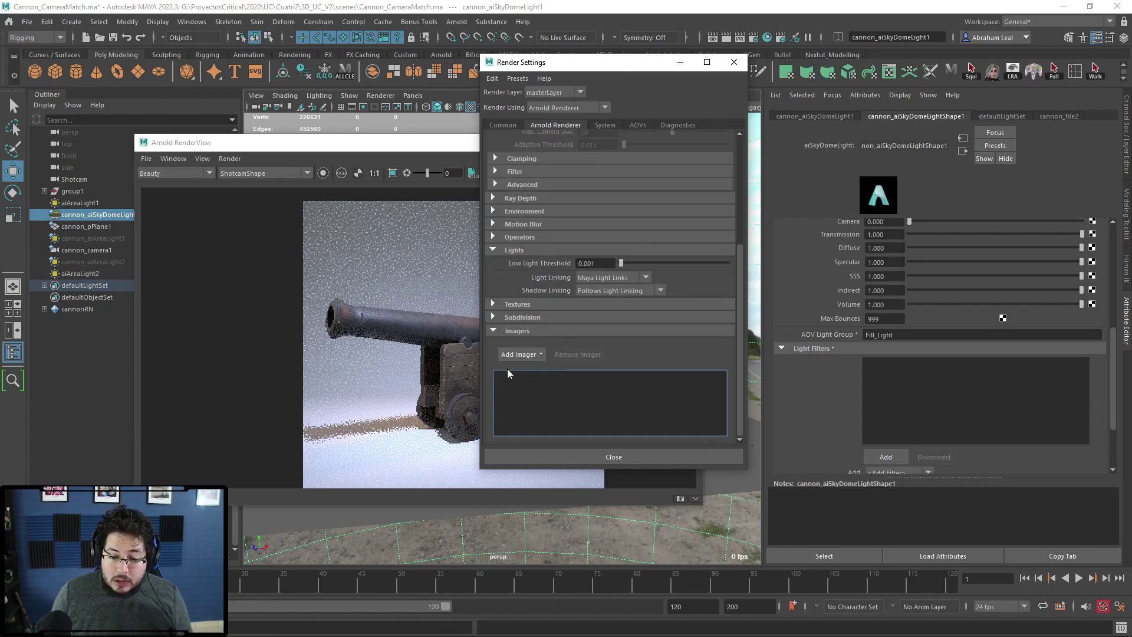
{"action": "left_click", "coordinate": [538, 354]}
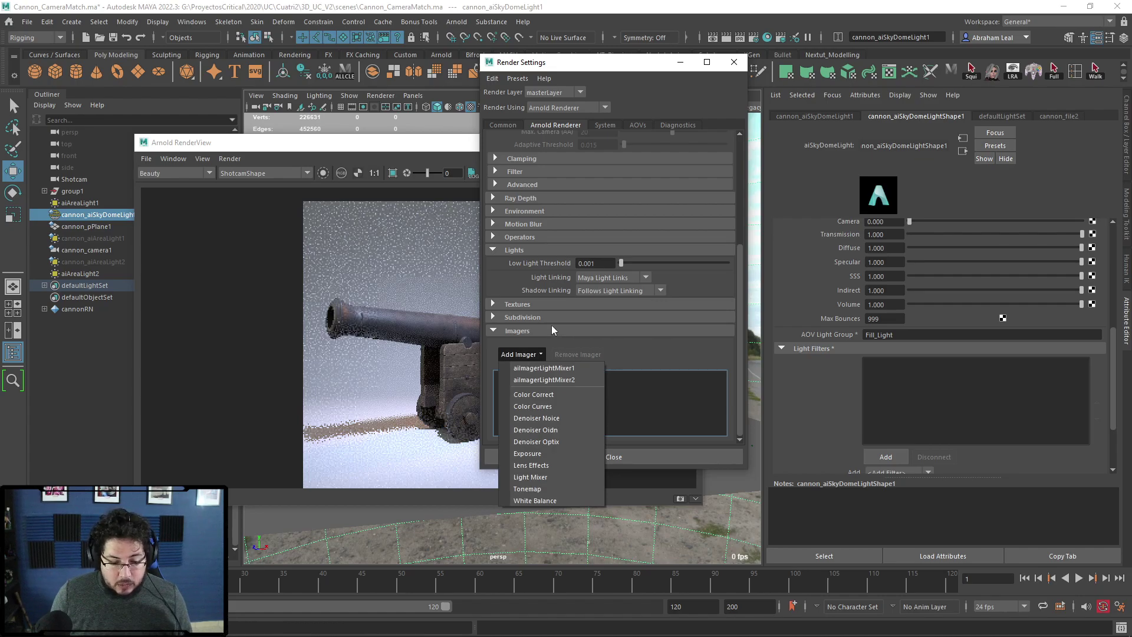
{"action": "left_click", "coordinate": [531, 465]}
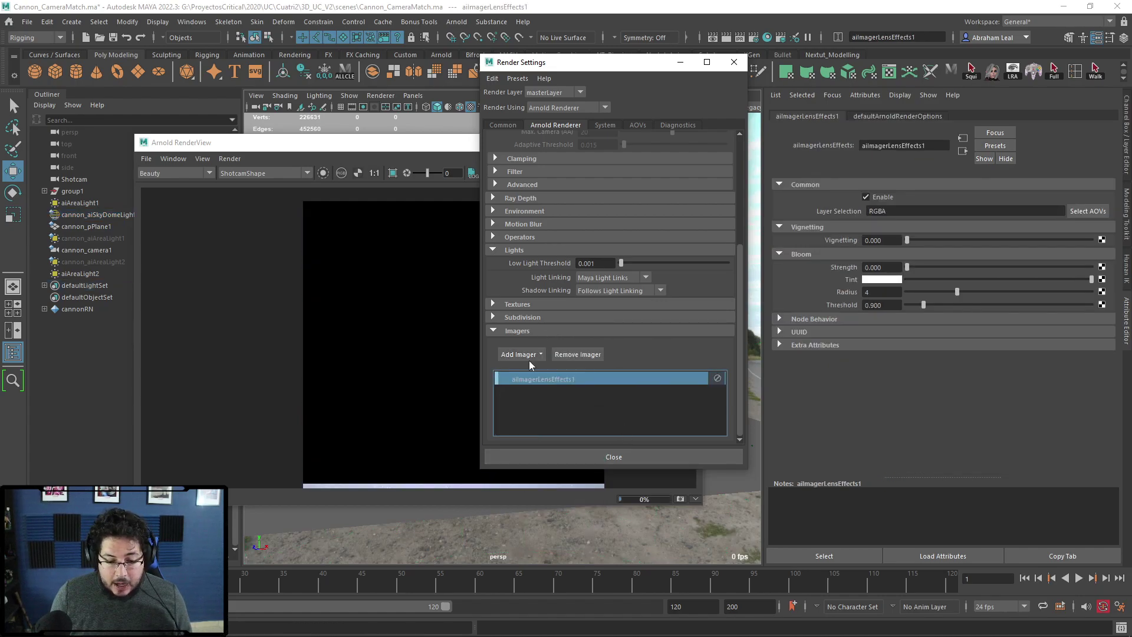
Rerun the cannon render with the Lens Effects imager and stop it.
{"action": "left_click", "coordinate": [269, 327]}
{"action": "left_click", "coordinate": [607, 125]}
{"action": "left_click", "coordinate": [439, 143]}
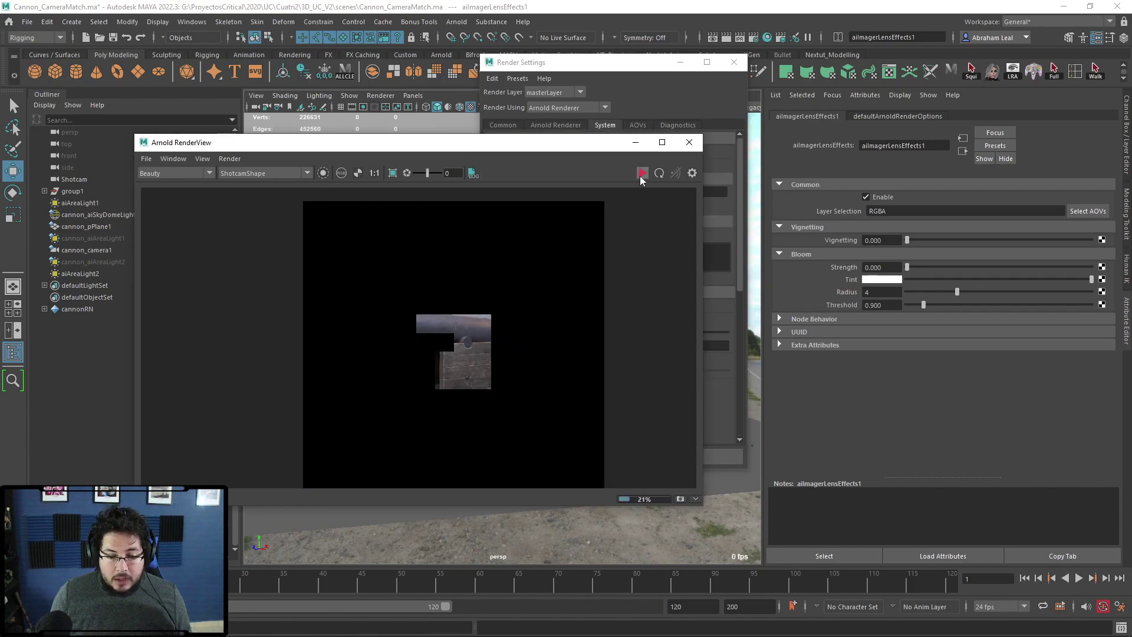
{"action": "left_click", "coordinate": [642, 173]}
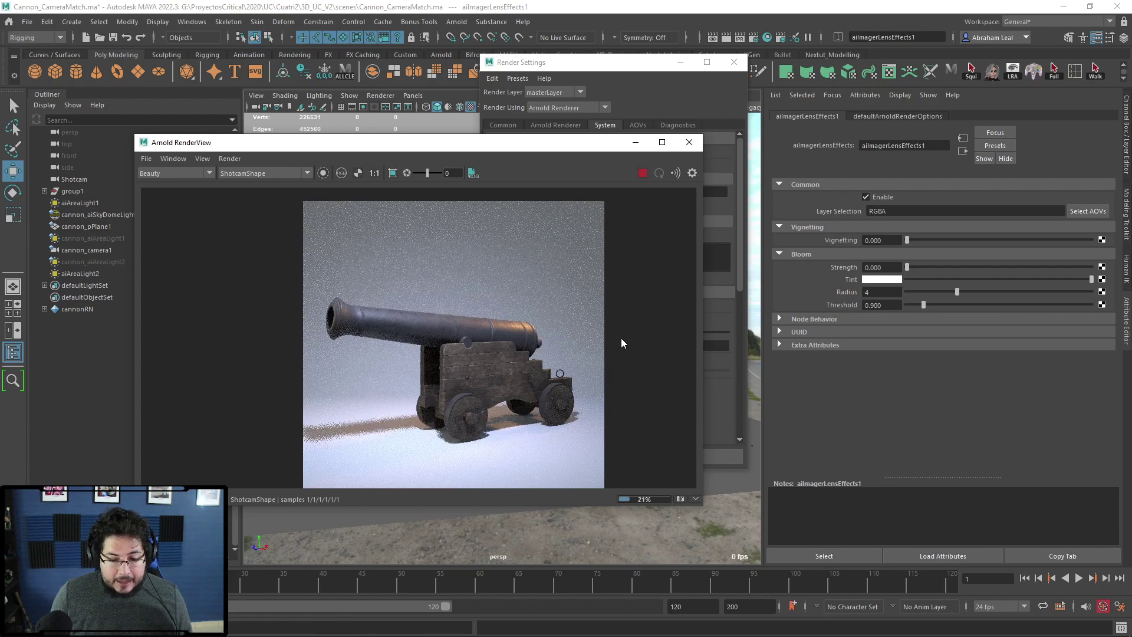
{"action": "left_click", "coordinate": [641, 173]}
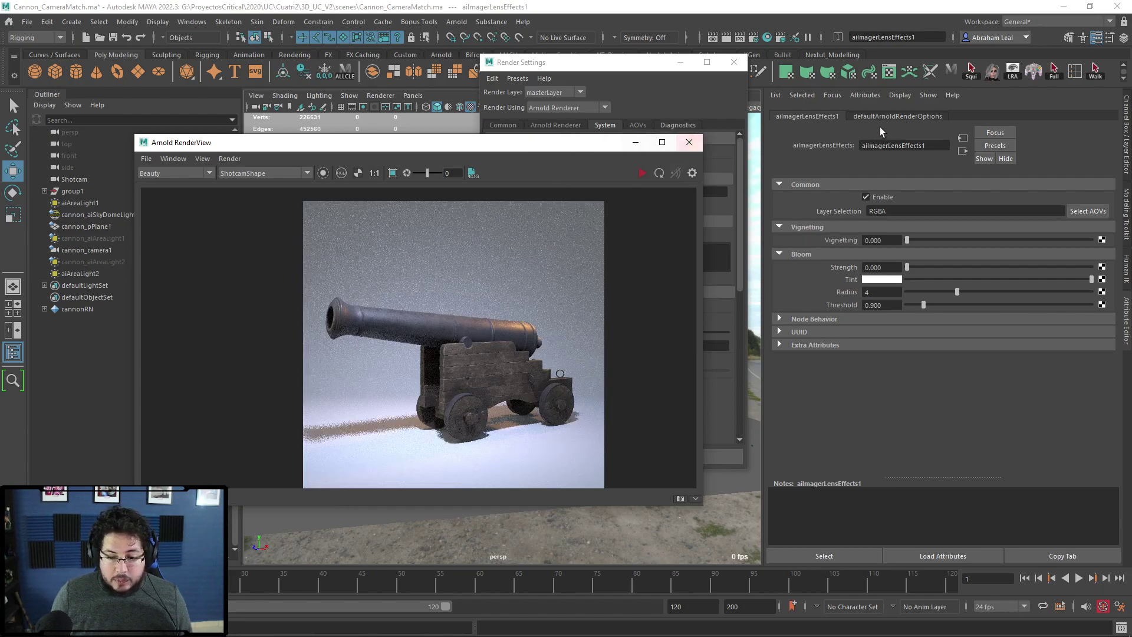
Close and reopen the Arnold RenderView, and render through the ShotcamShape camera.
{"action": "left_click", "coordinate": [626, 73]}
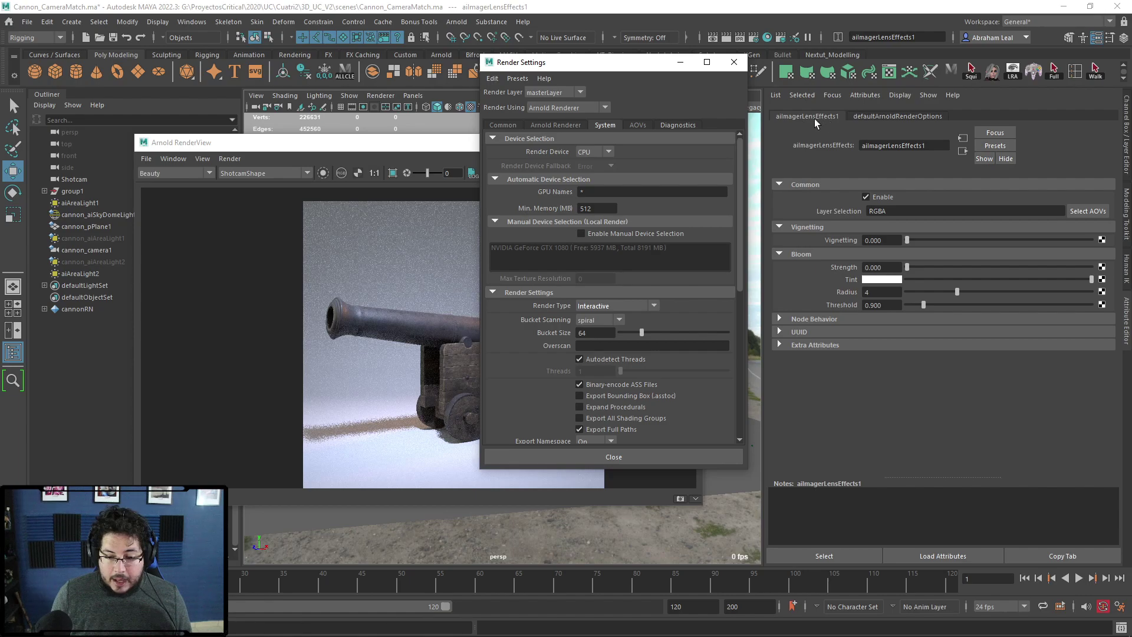
{"action": "left_click_drag", "start_coordinate": [377, 142], "coordinate": [389, 144]}
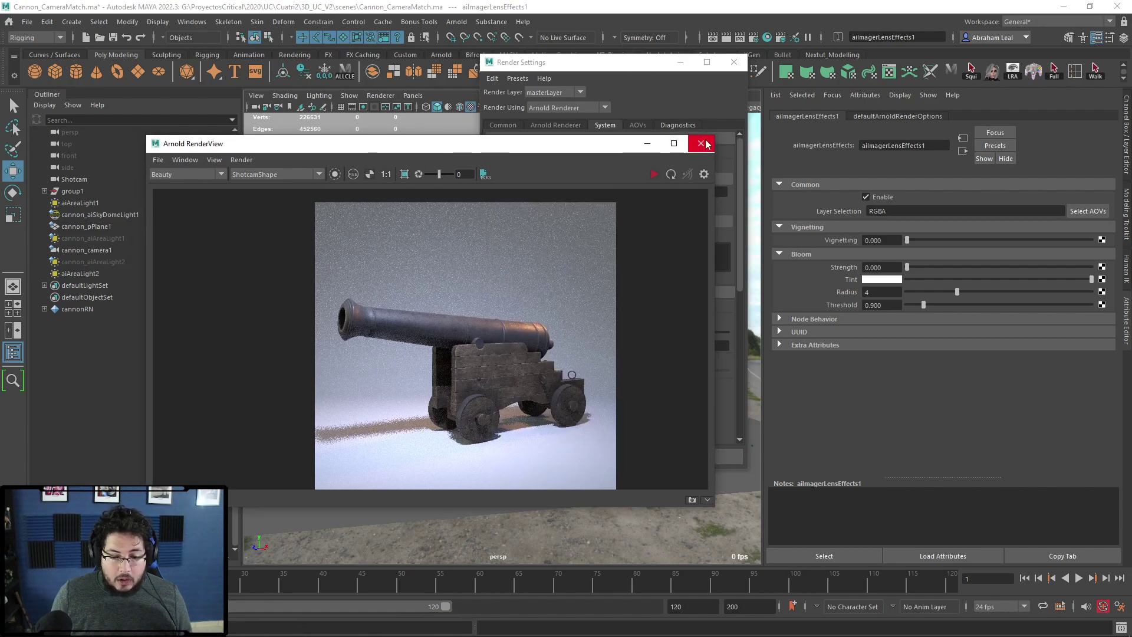
{"action": "left_click", "coordinate": [700, 143]}
{"action": "left_click", "coordinate": [456, 21]}
{"action": "left_click", "coordinate": [492, 58]}
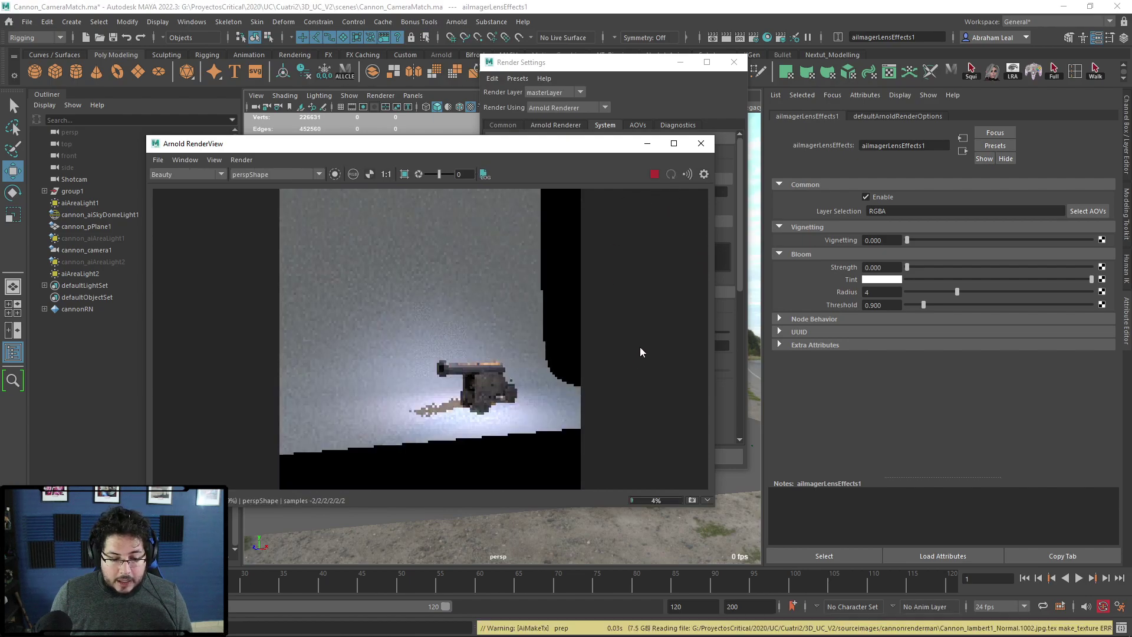
{"action": "left_click", "coordinate": [280, 174]}
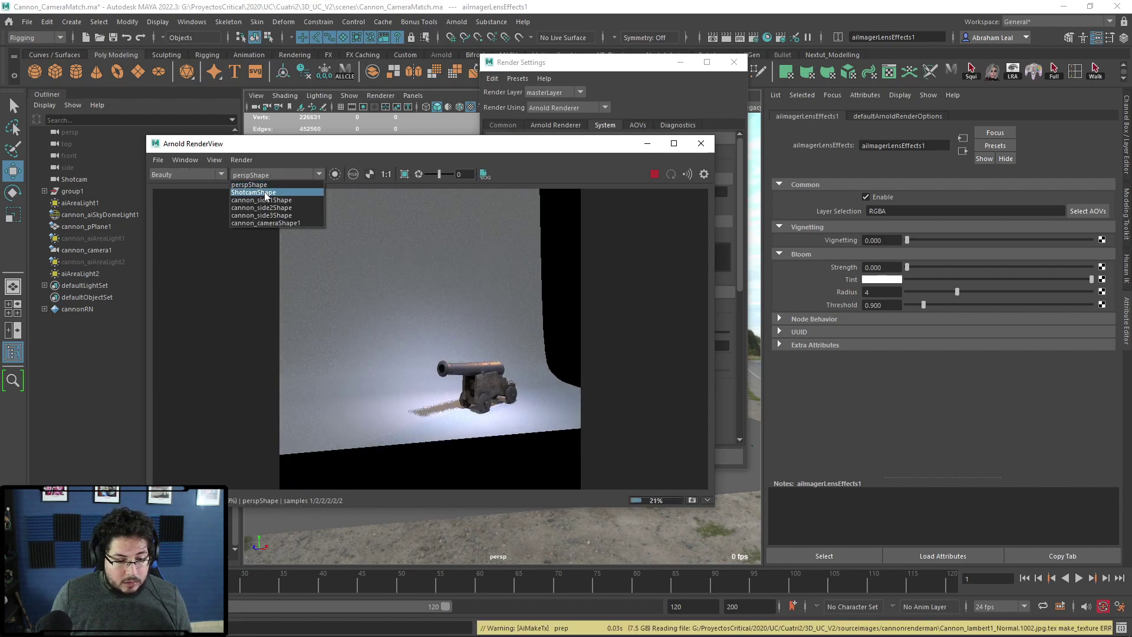
{"action": "left_click", "coordinate": [260, 186]}
Open the RenderView's settings, check the display and pixel options, and show the post-processing imager list.
{"action": "left_click", "coordinate": [703, 174]}
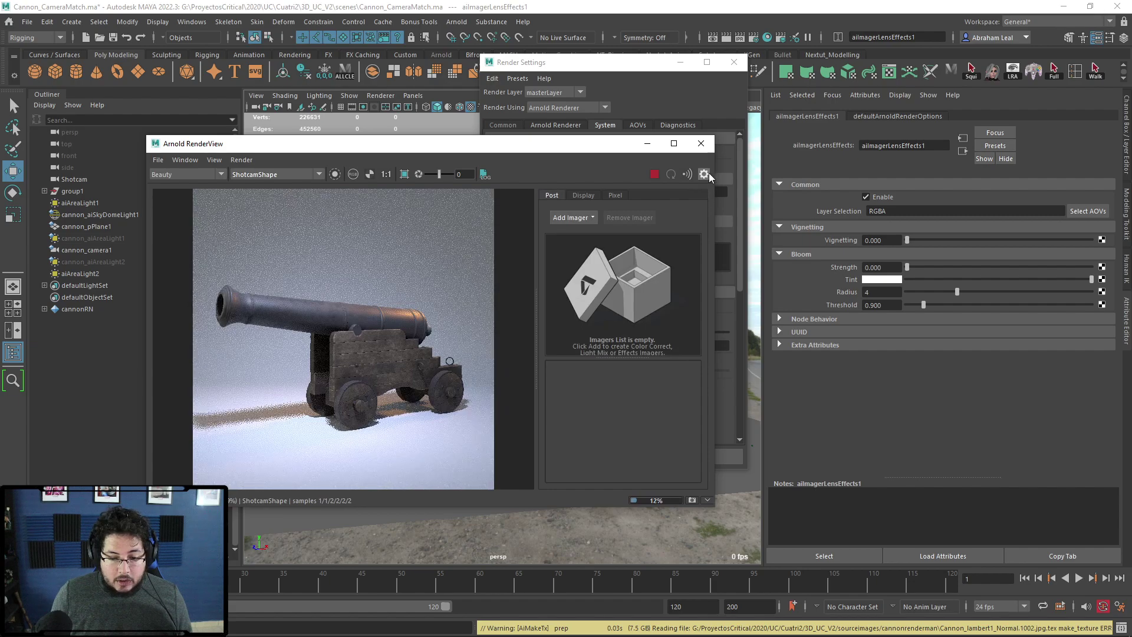
{"action": "left_click", "coordinate": [594, 194]}
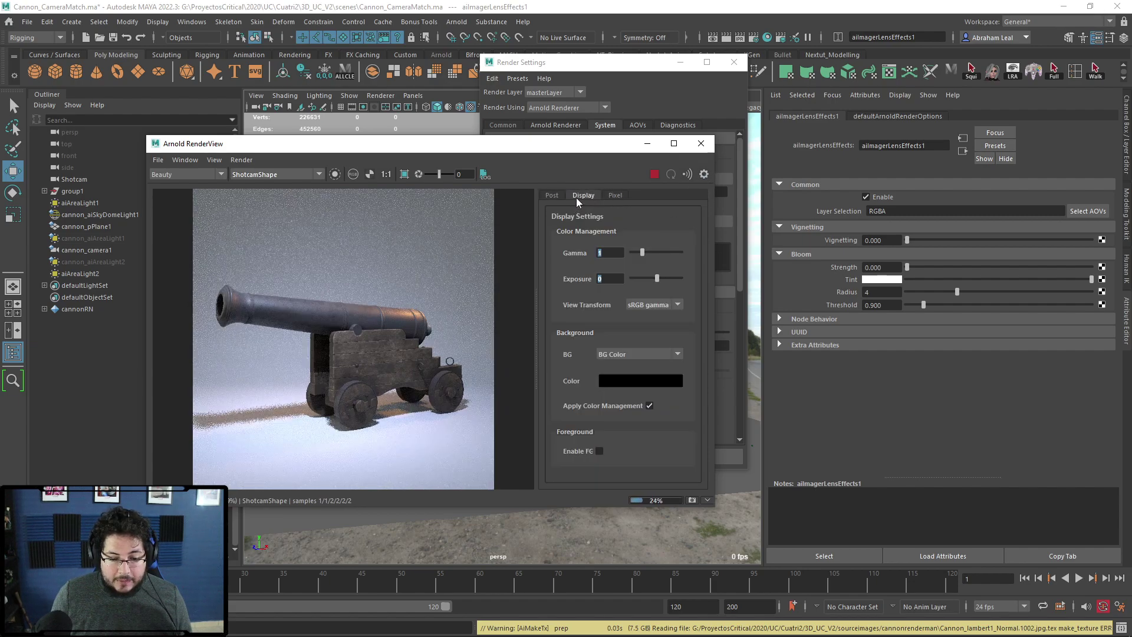
{"action": "left_click", "coordinate": [611, 195]}
{"action": "left_click", "coordinate": [551, 195]}
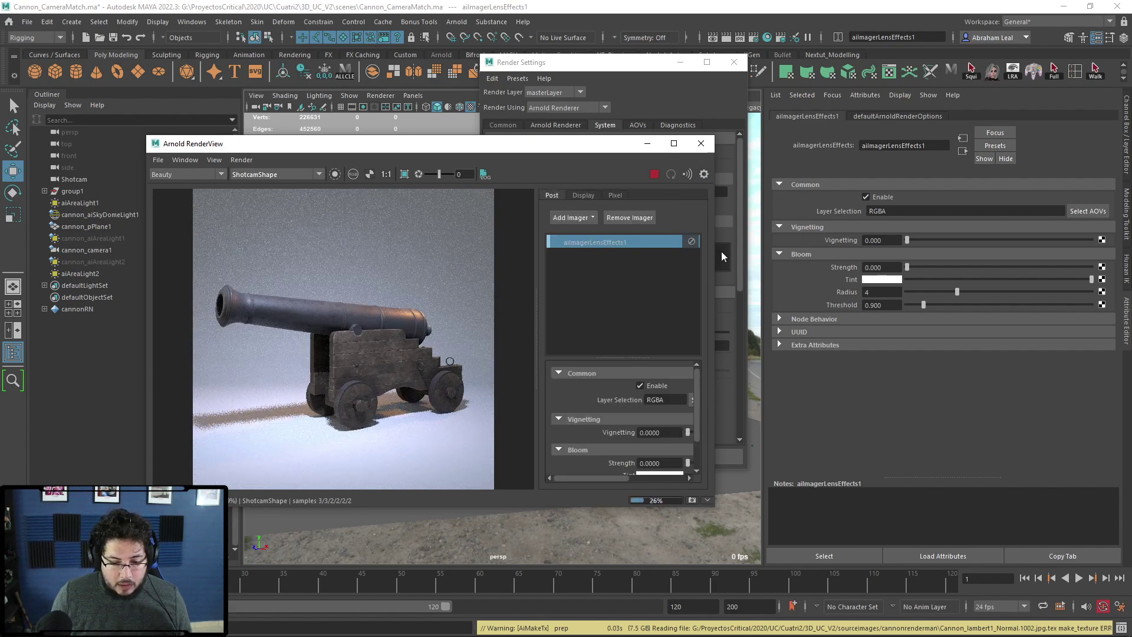
Widen the RenderView window and its imager settings area, and stop the running render.
{"action": "left_click_drag", "start_coordinate": [712, 252], "coordinate": [923, 277]}
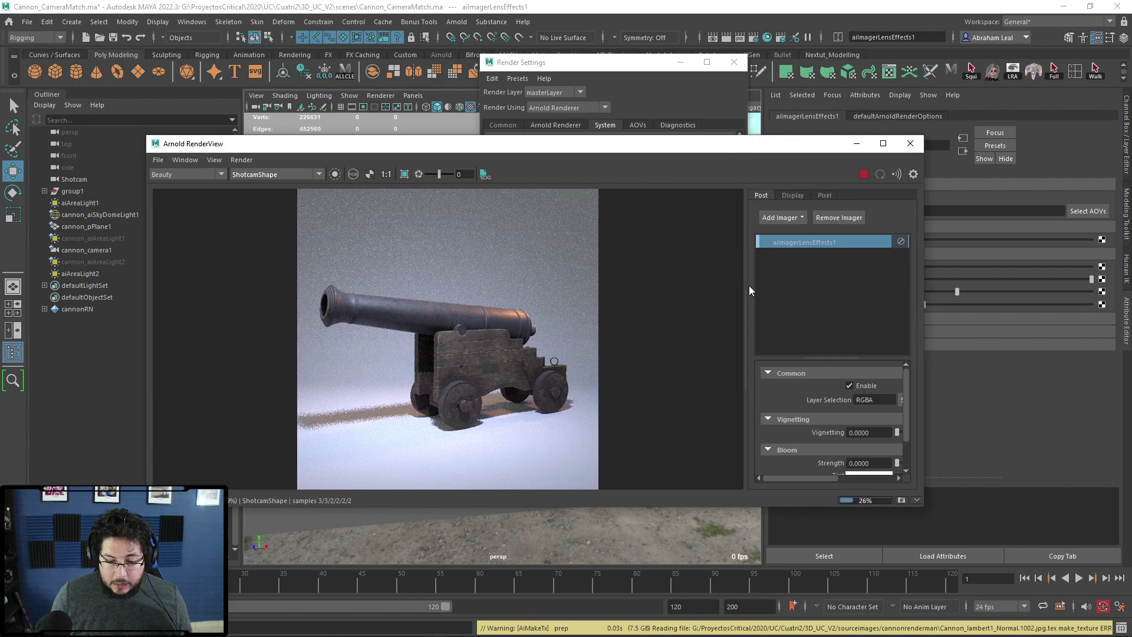
{"action": "left_click_drag", "start_coordinate": [746, 257], "coordinate": [630, 246]}
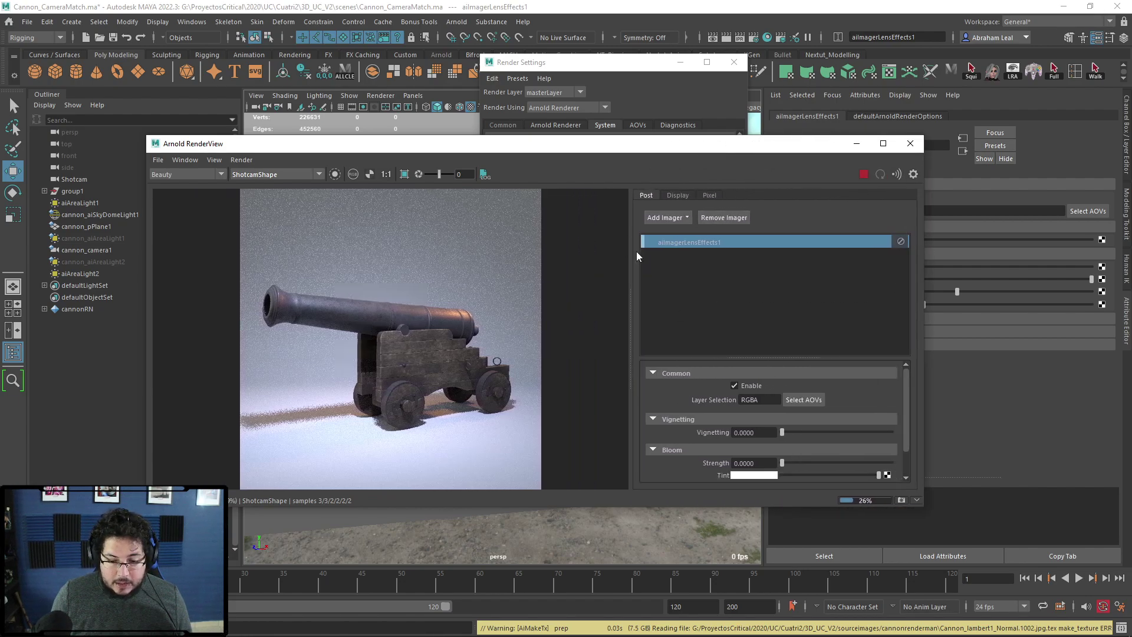
{"action": "scroll", "coordinate": [790, 386], "scroll_direction": "down", "scroll_amount": 1}
{"action": "scroll", "coordinate": [748, 390], "scroll_direction": "up", "scroll_amount": 1}
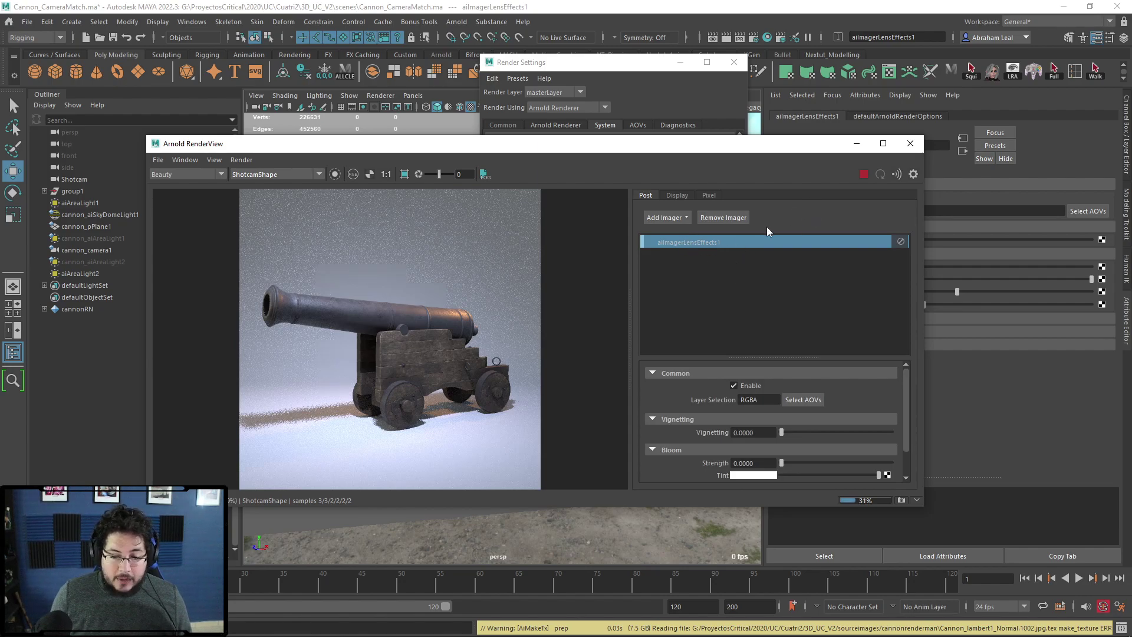
{"action": "left_click", "coordinate": [863, 174]}
{"action": "scroll", "coordinate": [472, 307], "scroll_direction": "down", "scroll_amount": 1}
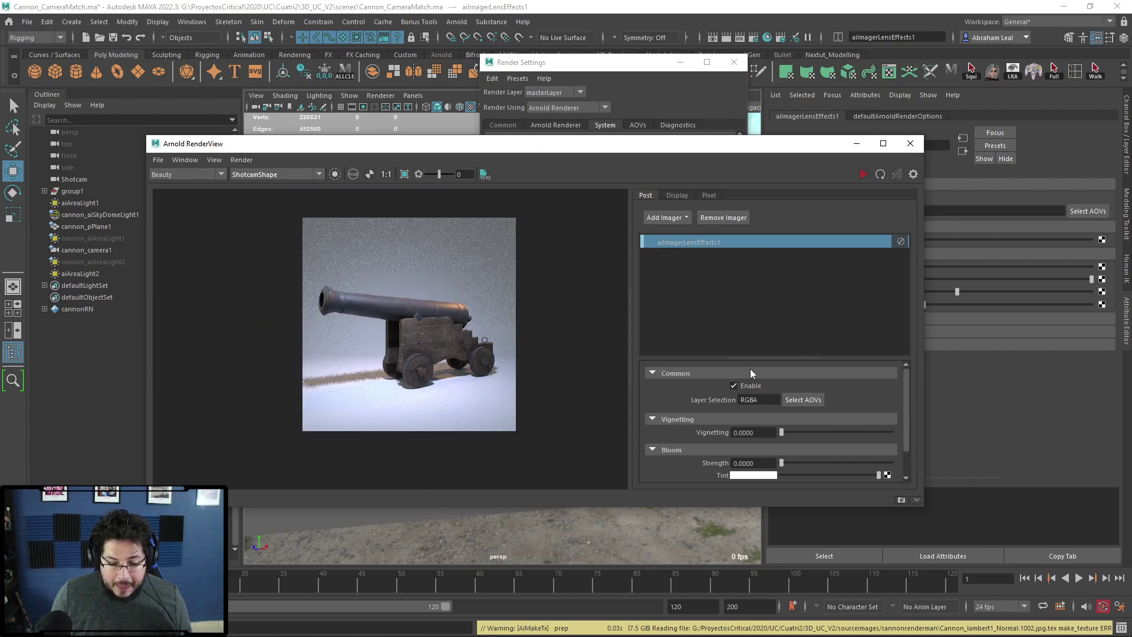
Set the Lens Effects vignetting to 20 and the bloom strength to about 5.73, and check the glow on the cannon render.
{"action": "left_click_drag", "start_coordinate": [784, 433], "coordinate": [841, 423]}
{"action": "scroll", "coordinate": [796, 433], "scroll_direction": "down", "scroll_amount": 1}
{"action": "scroll", "coordinate": [474, 316], "scroll_direction": "up", "scroll_amount": 5}
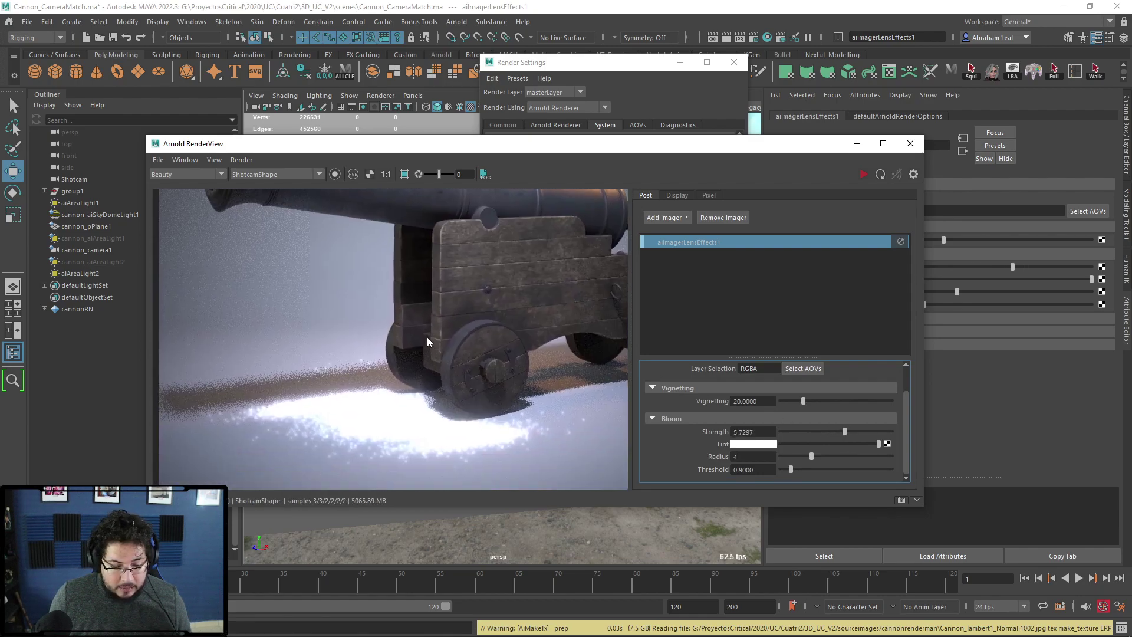
{"action": "scroll", "coordinate": [383, 359], "scroll_direction": "down", "scroll_amount": 5}
{"action": "scroll", "coordinate": [384, 359], "scroll_direction": "up", "scroll_amount": 2}
{"action": "scroll", "coordinate": [608, 393], "scroll_direction": "down", "scroll_amount": 2}
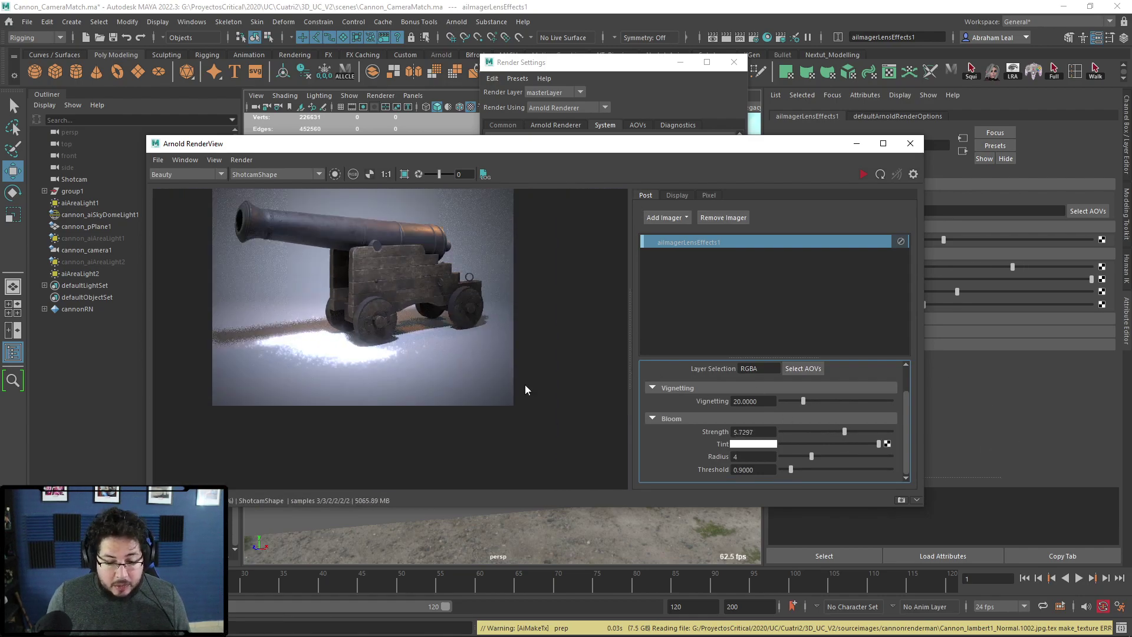
{"action": "middle_click_drag", "start_coordinate": [403, 324], "coordinate": [435, 359]}
Try bloom thresholds of 0 and about 0.16, and set the threshold to about 0.86.
{"action": "mouse_move", "coordinate": [791, 469]}
{"action": "left_mouse_down"}
{"action": "mouse_move", "coordinate": [839, 465]}
{"action": "mouse_move", "coordinate": [783, 468]}
{"action": "left_mouse_up"}
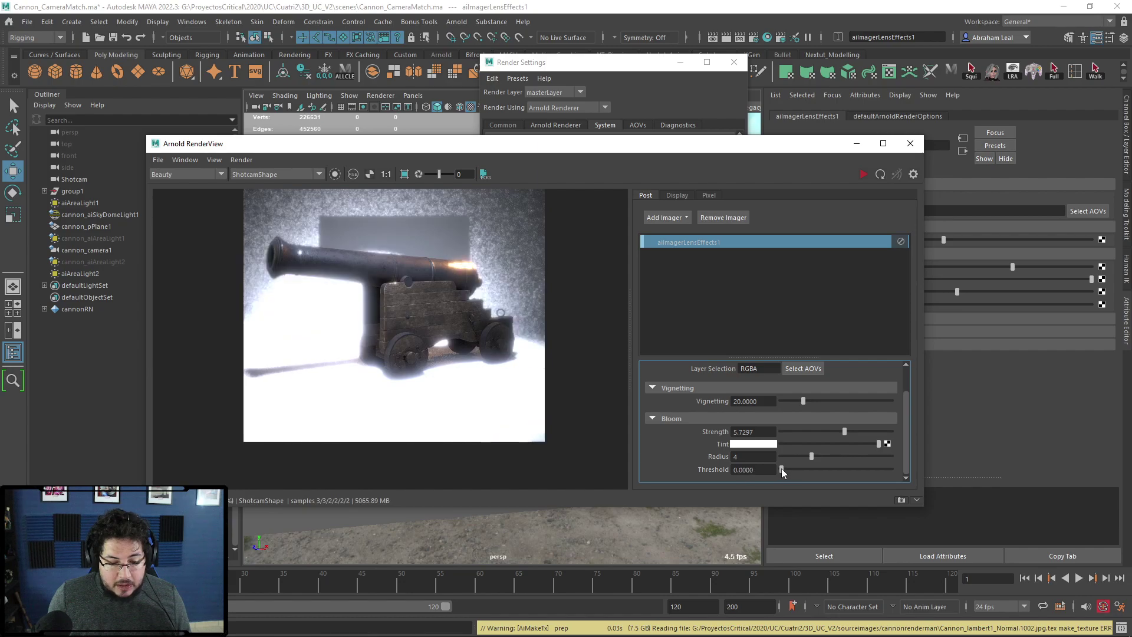
{"action": "left_click_drag", "start_coordinate": [781, 468], "coordinate": [783, 468]}
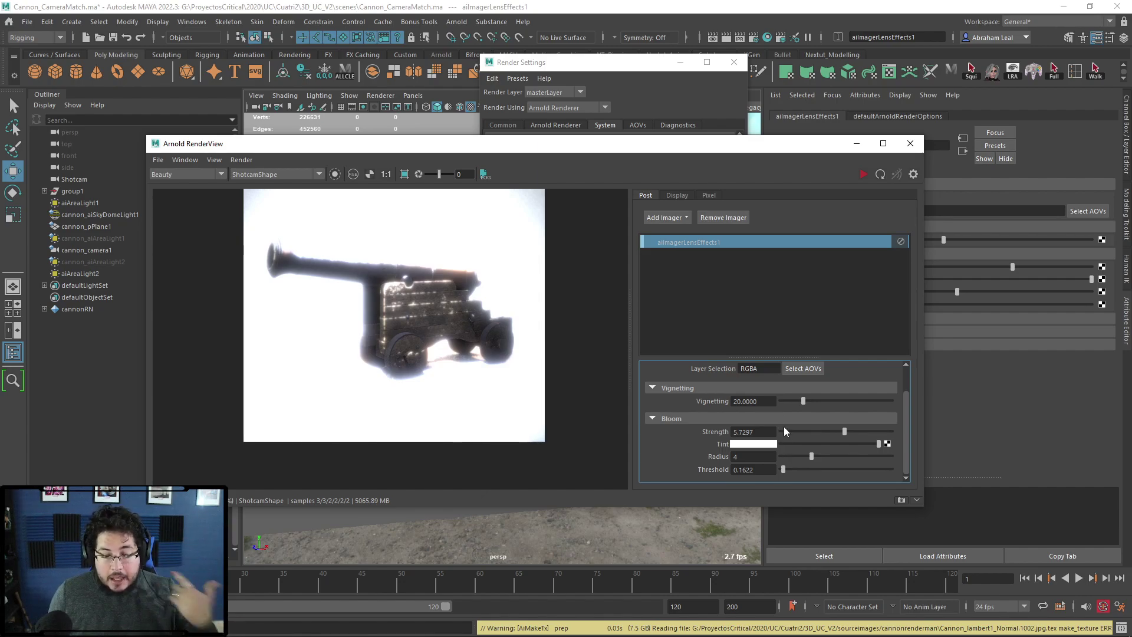
{"action": "left_click_drag", "start_coordinate": [782, 470], "coordinate": [790, 469]}
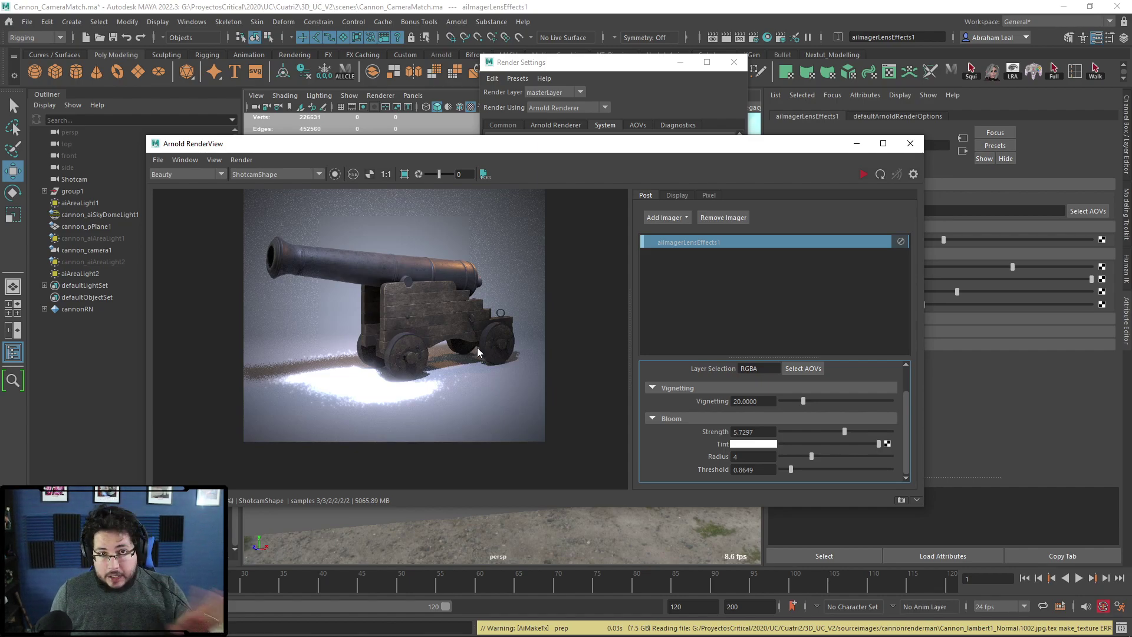
Disable the Lens Effects imager and remove it from the imager list.
{"action": "left_click", "coordinate": [900, 241]}
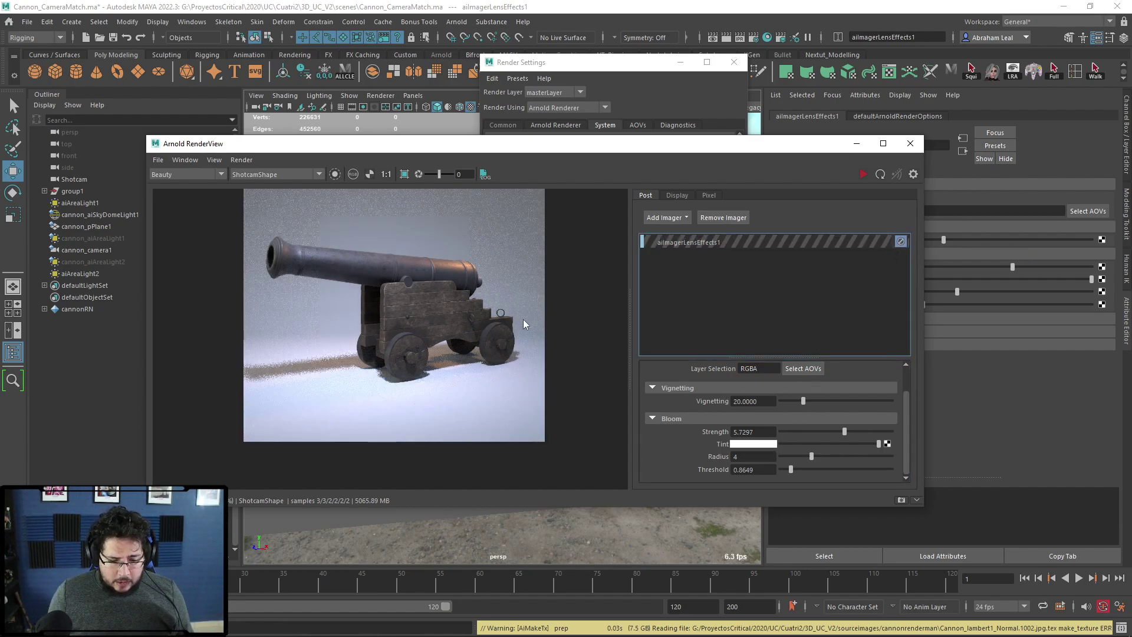
{"action": "left_click", "coordinate": [766, 241]}
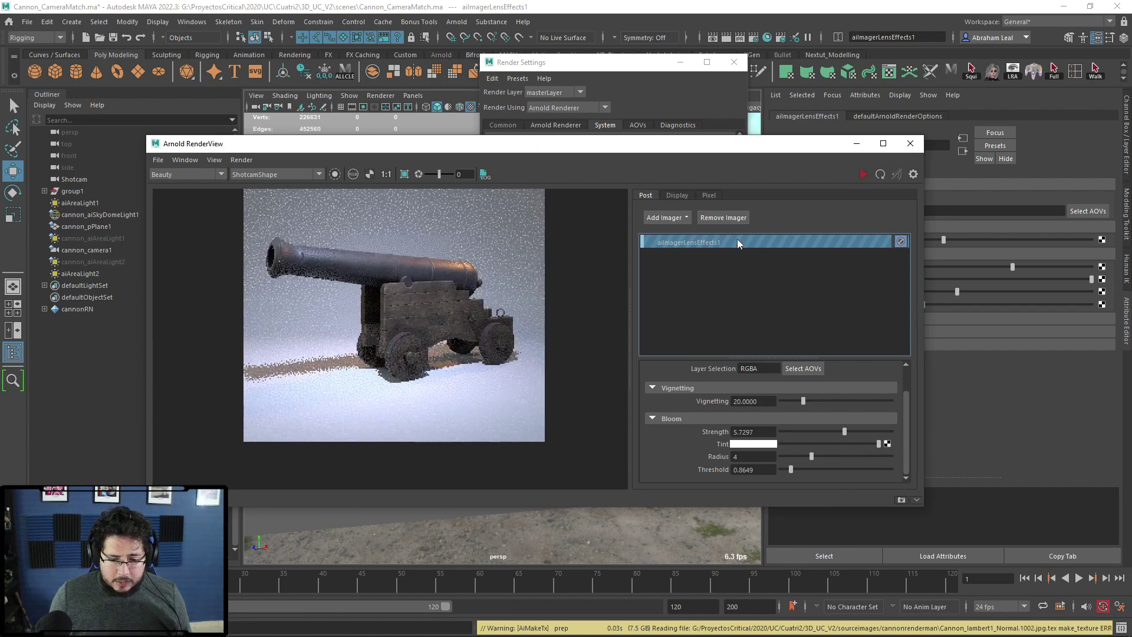
{"action": "left_click", "coordinate": [723, 217]}
Add a Denoiser Optix imager and inspect the denoised cannon render up close.
{"action": "left_click", "coordinate": [666, 217]}
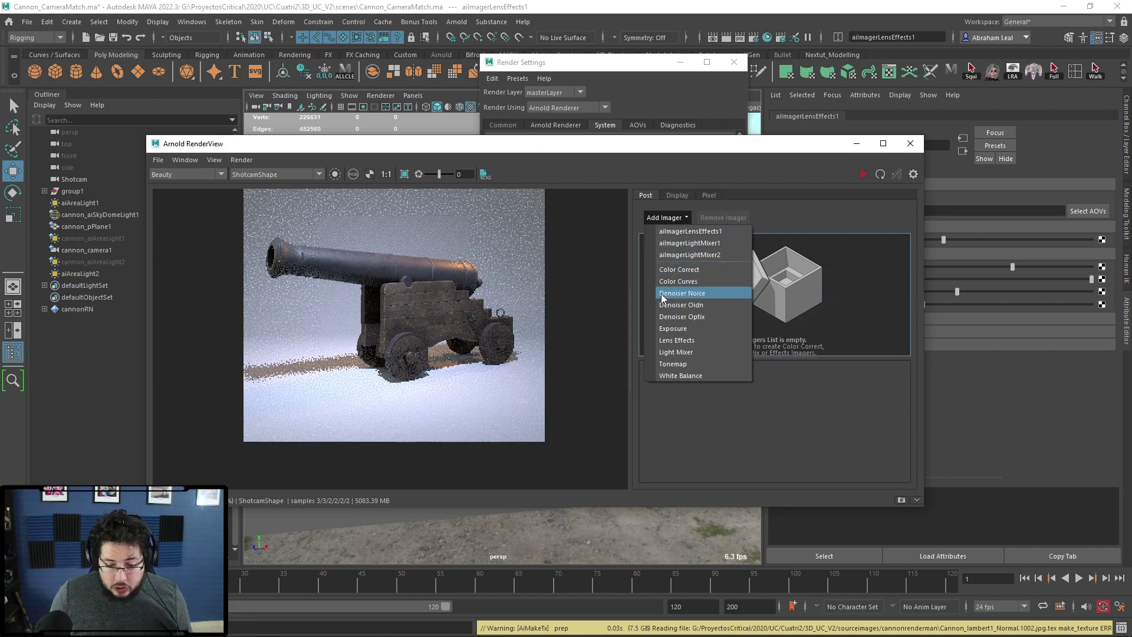
{"action": "left_click", "coordinate": [694, 318]}
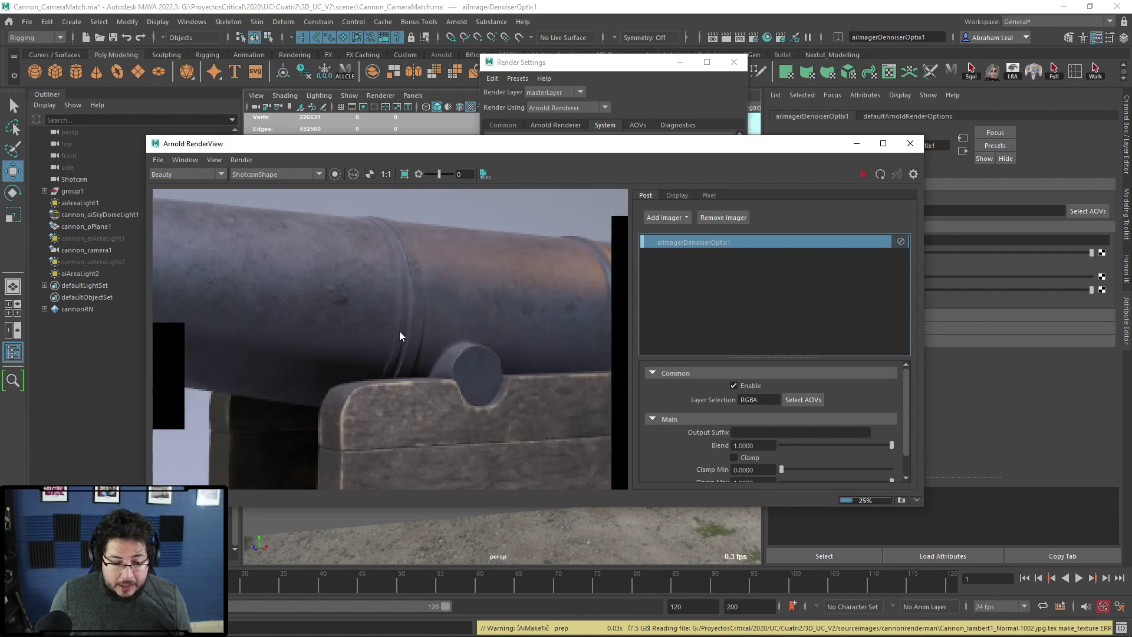
{"action": "scroll", "coordinate": [402, 328], "scroll_direction": "down", "scroll_amount": 2}
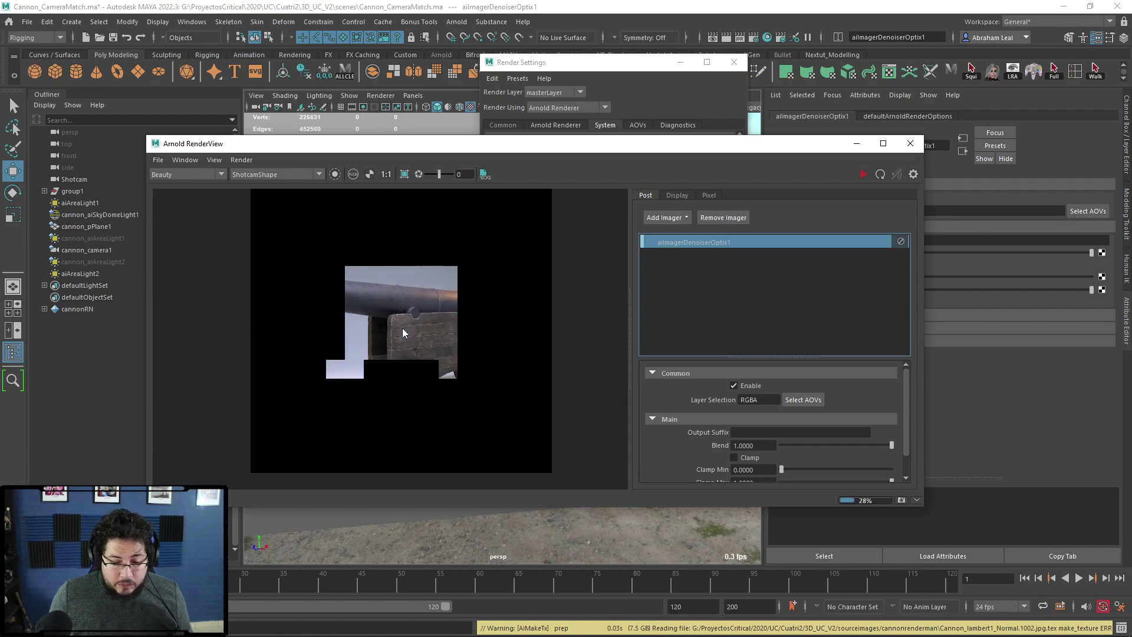
{"action": "scroll", "coordinate": [402, 327], "scroll_direction": "up", "scroll_amount": 3}
{"action": "scroll", "coordinate": [409, 323], "scroll_direction": "down", "scroll_amount": 3}
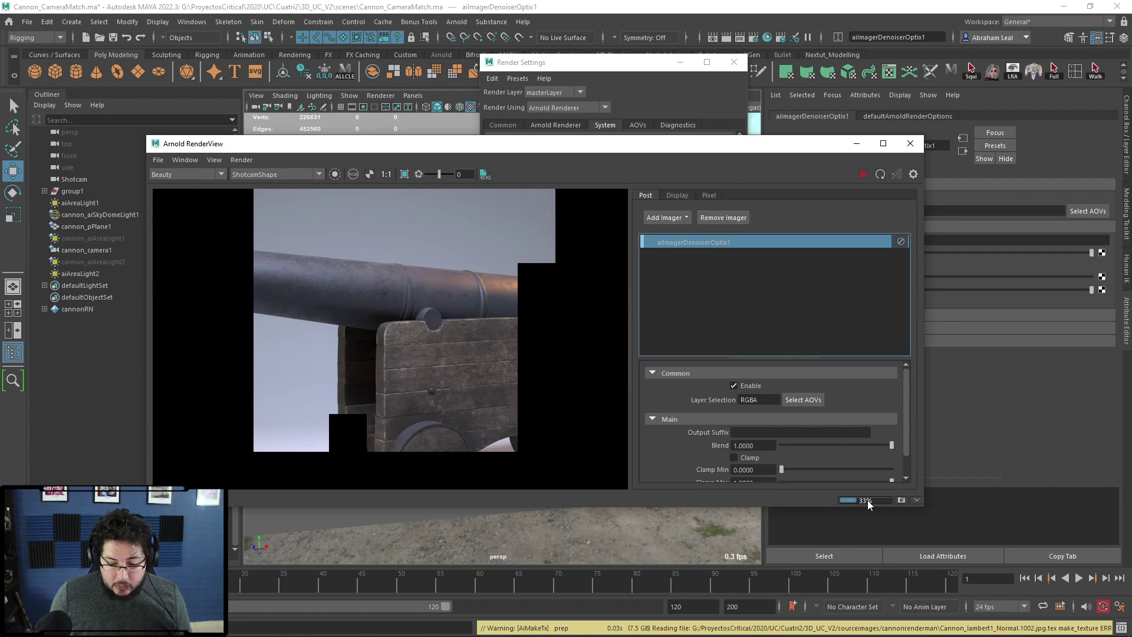
{"action": "scroll", "coordinate": [421, 312], "scroll_direction": "up", "scroll_amount": 4}
{"action": "scroll", "coordinate": [456, 319], "scroll_direction": "down", "scroll_amount": 3}
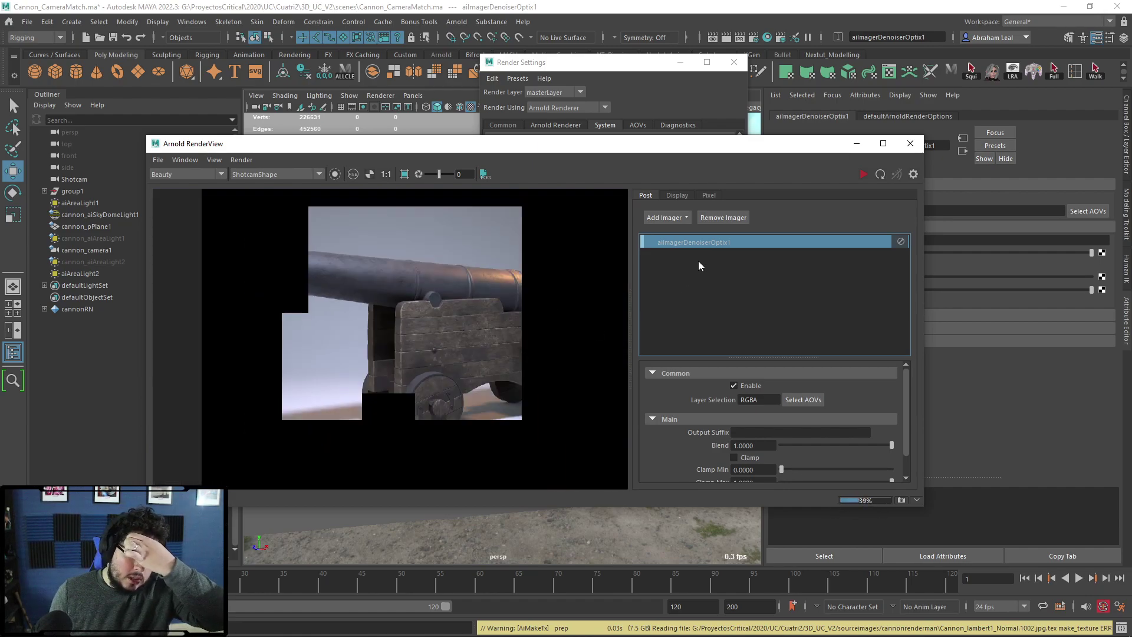
Examine the OptiX-denoised cannon render up close, checking the barrel, muzzle and wooden carriage for noise and lost detail.
{"action": "left_click", "coordinate": [679, 219]}
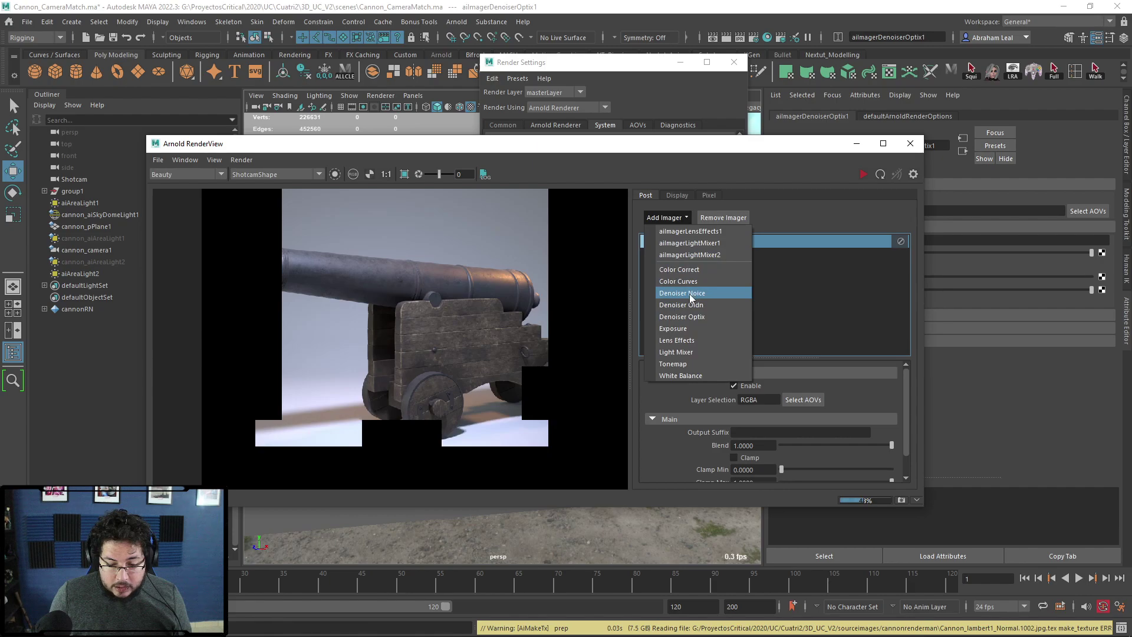
{"action": "left_click", "coordinate": [596, 152]}
{"action": "scroll", "coordinate": [325, 337], "scroll_direction": "up", "scroll_amount": 3}
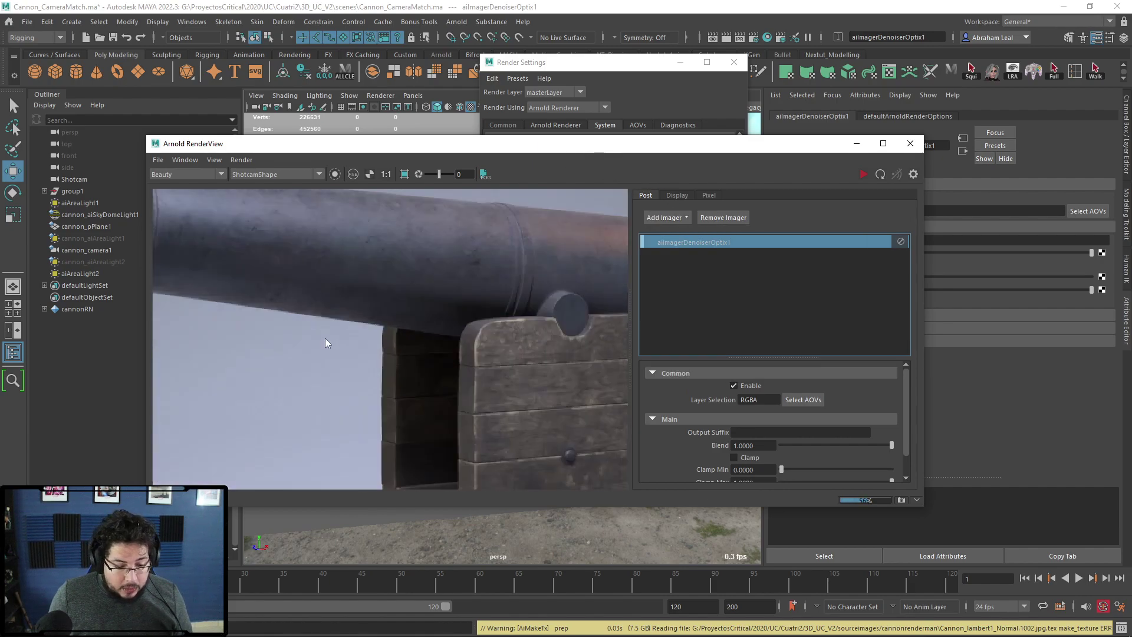
{"action": "scroll", "coordinate": [324, 338], "scroll_direction": "down", "scroll_amount": 1}
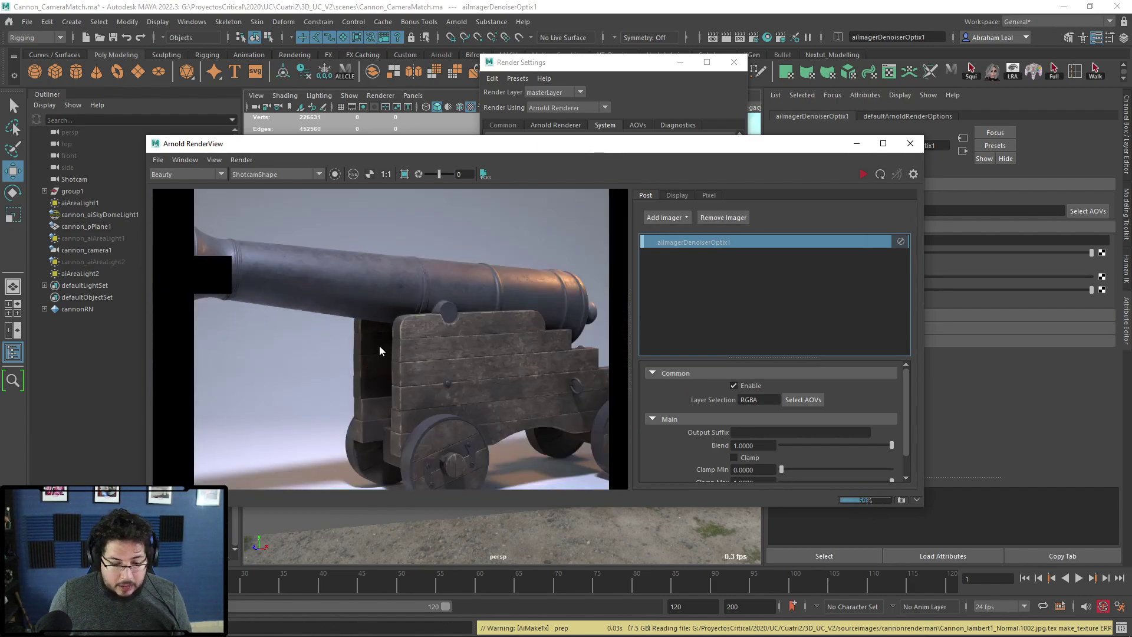
{"action": "scroll", "coordinate": [330, 318], "scroll_direction": "down", "scroll_amount": 1}
{"action": "scroll", "coordinate": [434, 314], "scroll_direction": "up", "scroll_amount": 3}
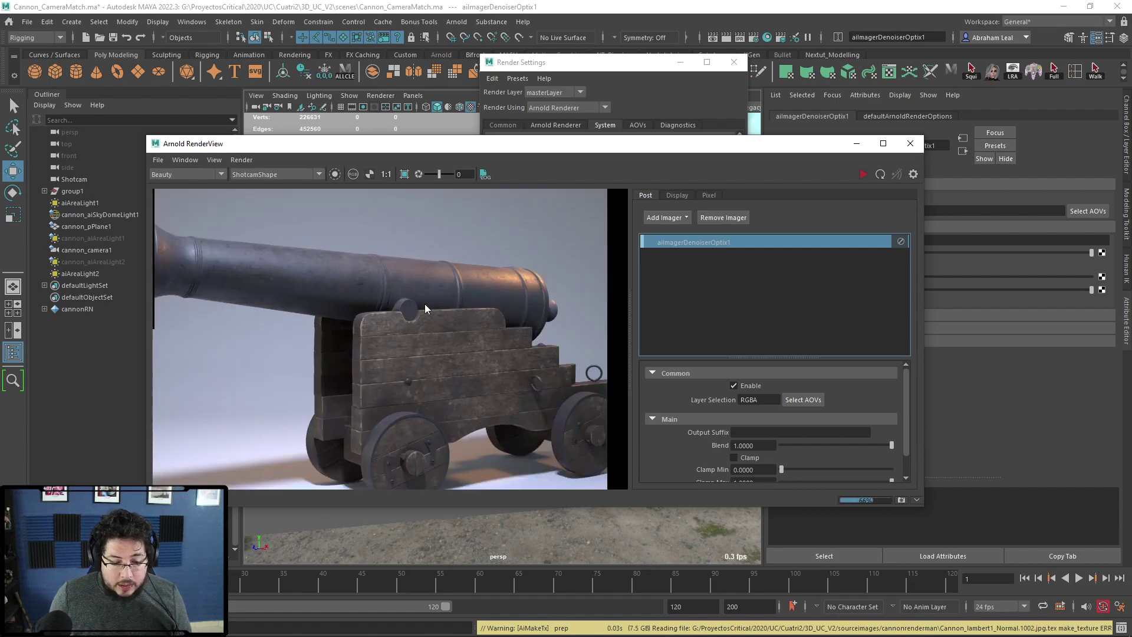
{"action": "middle_click_drag", "start_coordinate": [437, 379], "coordinate": [475, 351]}
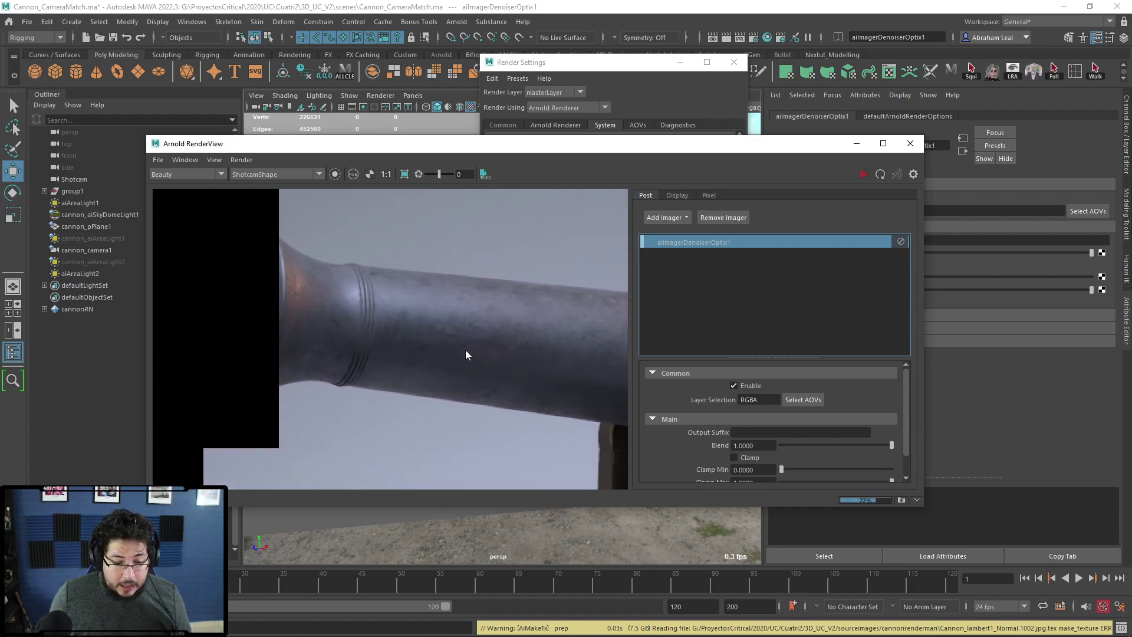
{"action": "scroll", "coordinate": [451, 351], "scroll_direction": "down", "scroll_amount": 4}
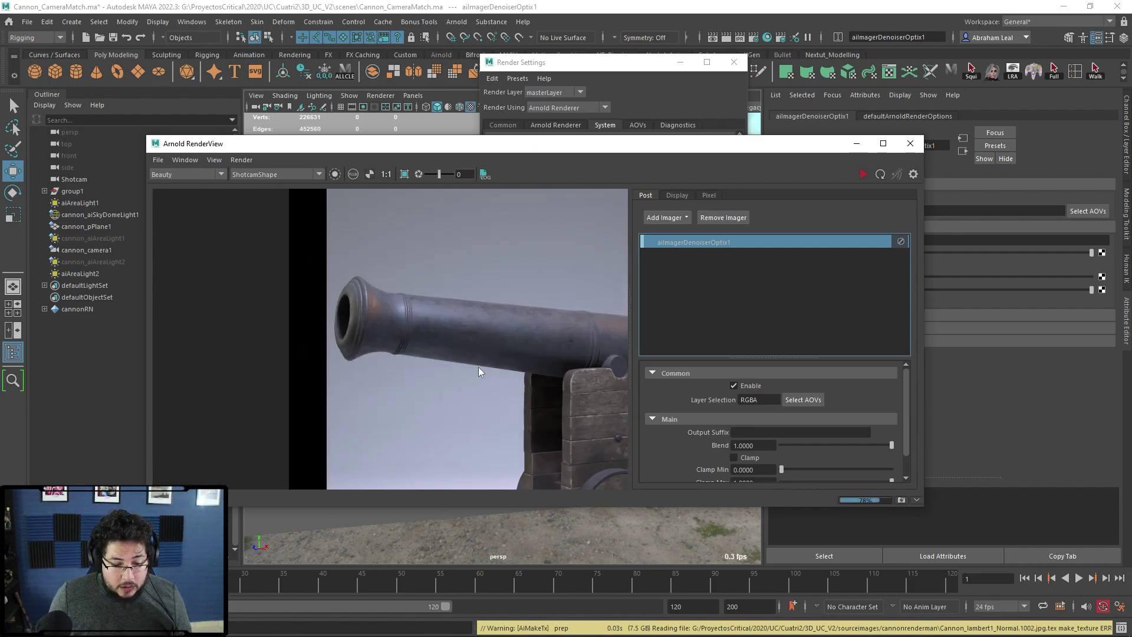
{"action": "scroll", "coordinate": [455, 324], "scroll_direction": "up", "scroll_amount": 4}
{"action": "scroll", "coordinate": [530, 324], "scroll_direction": "down", "scroll_amount": 4}
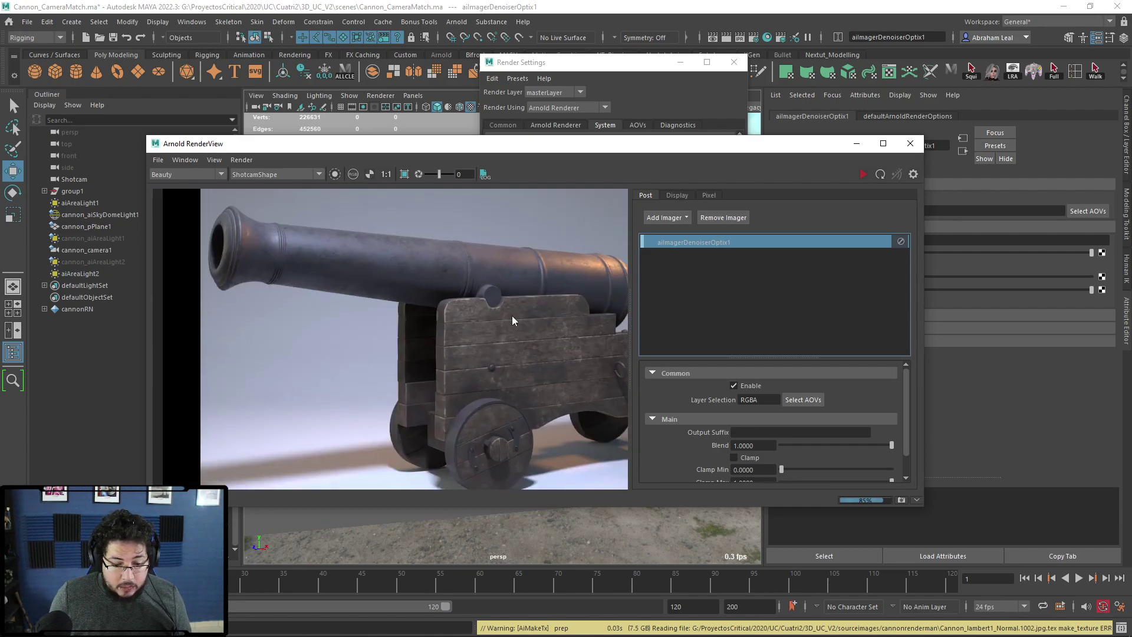
{"action": "scroll", "coordinate": [483, 309], "scroll_direction": "up", "scroll_amount": 2}
{"action": "scroll", "coordinate": [454, 304], "scroll_direction": "down", "scroll_amount": 2}
{"action": "scroll", "coordinate": [449, 312], "scroll_direction": "down", "scroll_amount": 2}
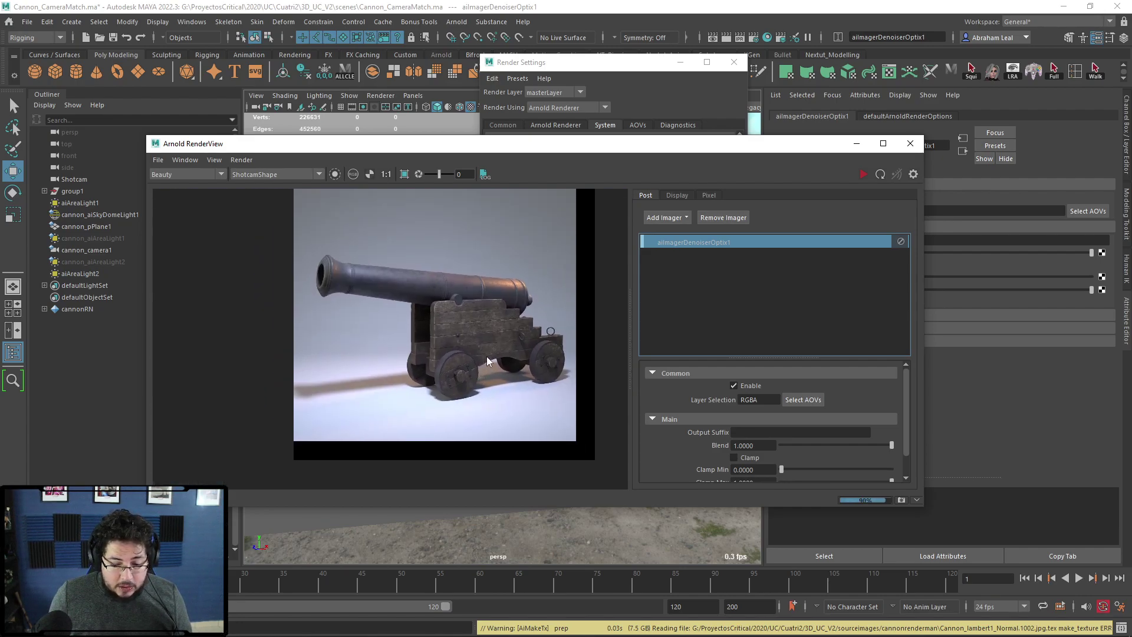
{"action": "scroll", "coordinate": [487, 359], "scroll_direction": "up", "scroll_amount": 4}
{"action": "middle_click_drag", "start_coordinate": [488, 362], "coordinate": [495, 457]}
{"action": "scroll", "coordinate": [417, 370], "scroll_direction": "up", "scroll_amount": 2}
{"action": "scroll", "coordinate": [426, 390], "scroll_direction": "down", "scroll_amount": 5}
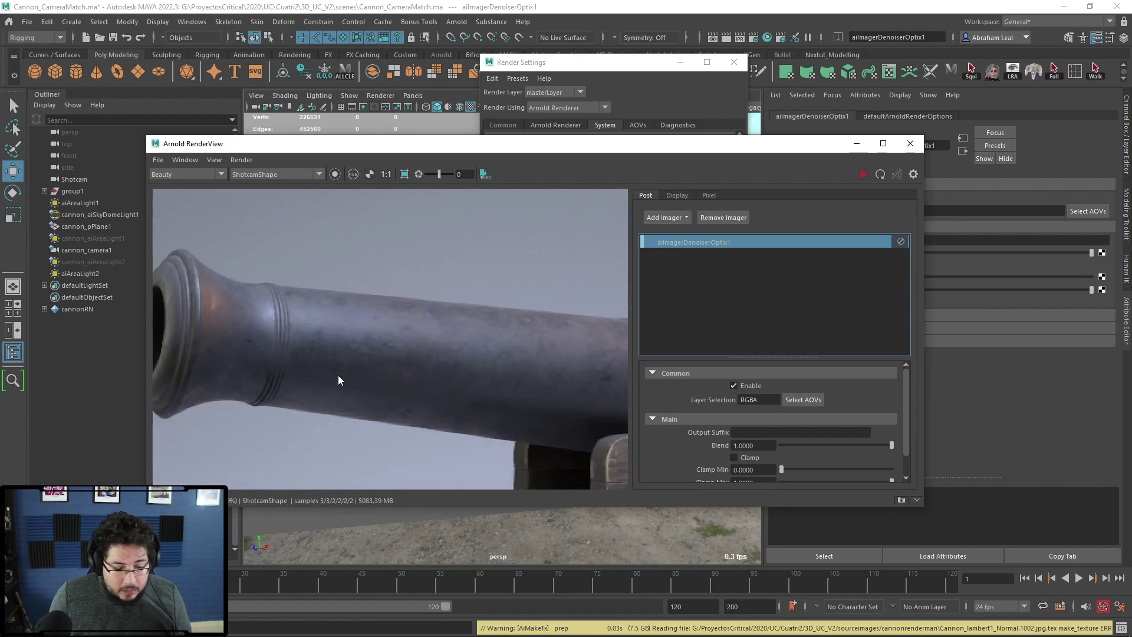
{"action": "scroll", "coordinate": [425, 334], "scroll_direction": "down", "scroll_amount": 4}
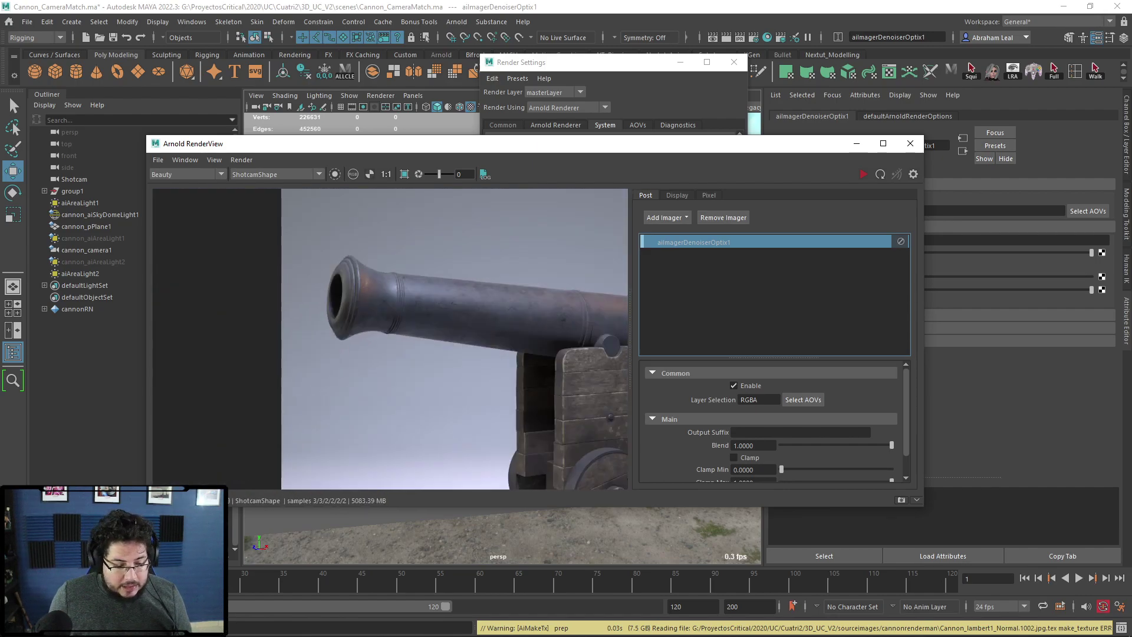
{"action": "left_click_drag", "start_coordinate": [505, 395], "coordinate": [433, 317], "text": "alt"}
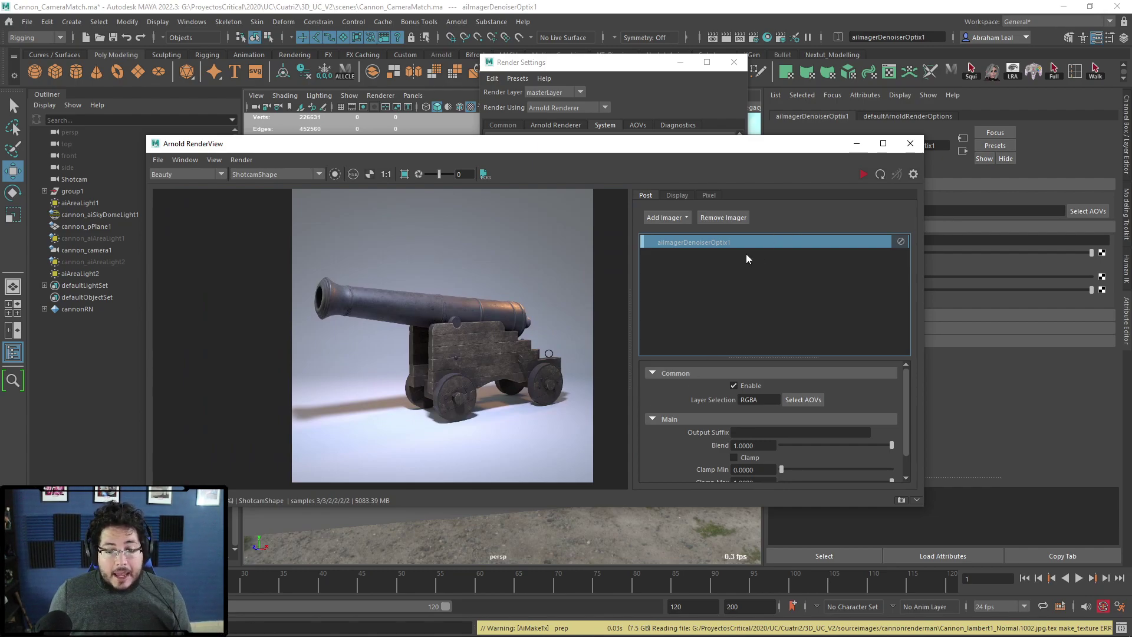
Add a new Lens Effects imager after the OptiX denoiser and restart the cannon render.
{"action": "left_click_drag", "start_coordinate": [800, 143], "coordinate": [780, 134]}
{"action": "left_click", "coordinate": [841, 165]}
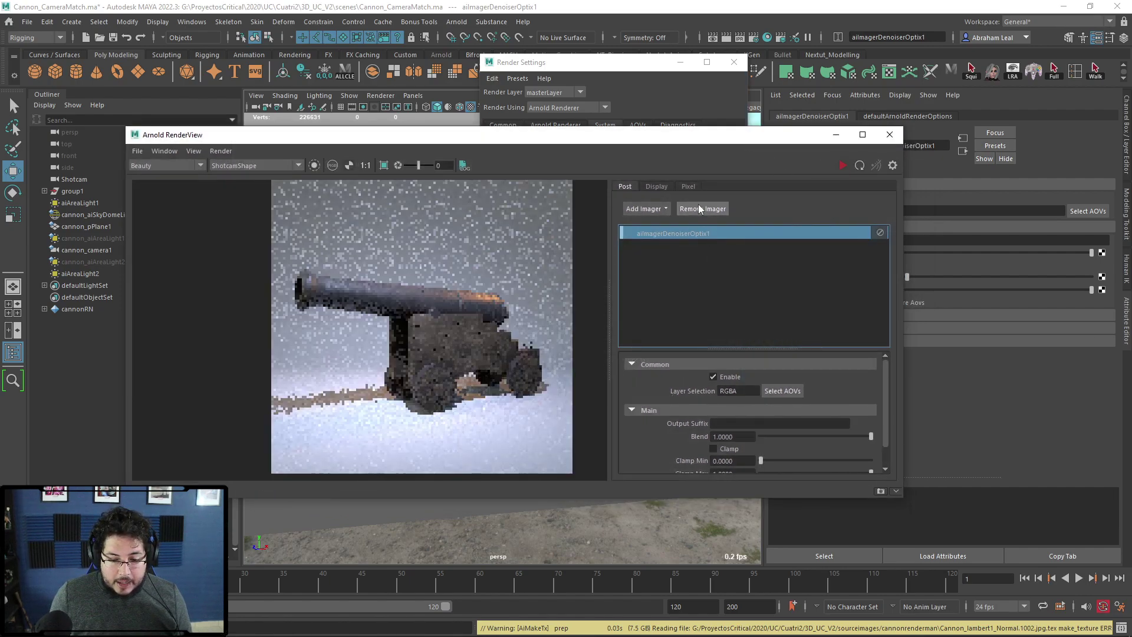
{"action": "left_click", "coordinate": [651, 208]}
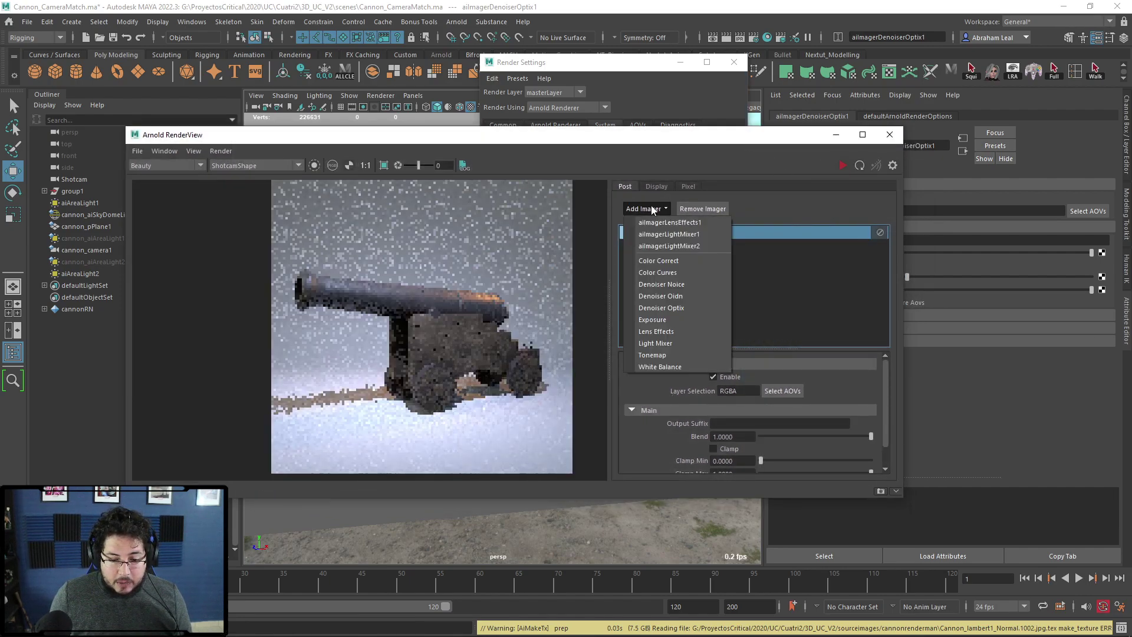
{"action": "left_click", "coordinate": [657, 332]}
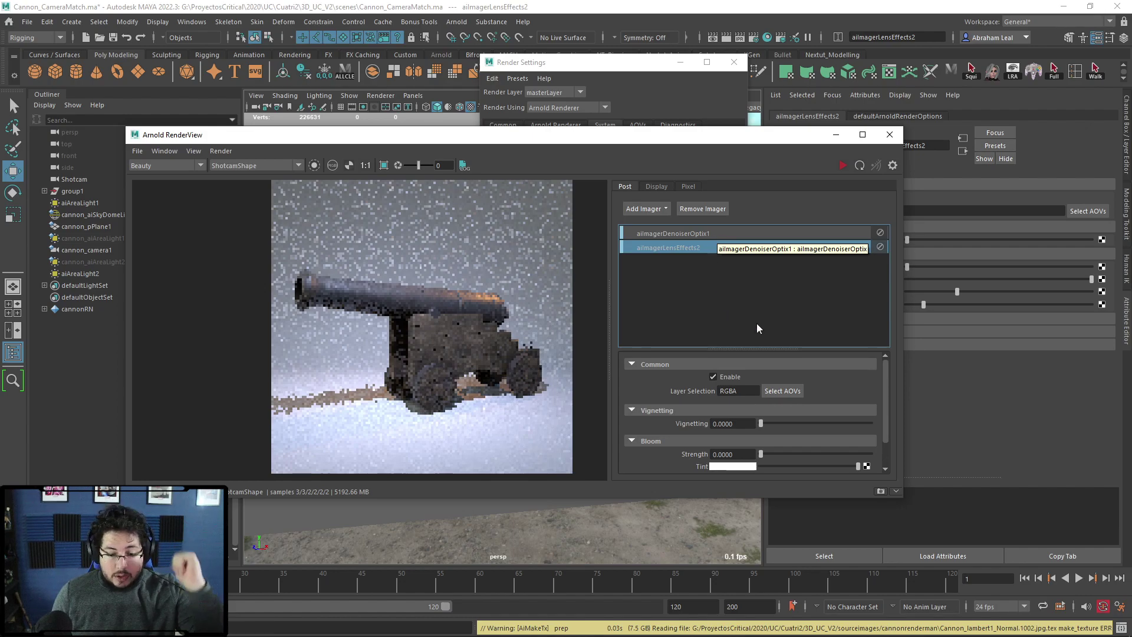
{"action": "left_click", "coordinate": [842, 165]}
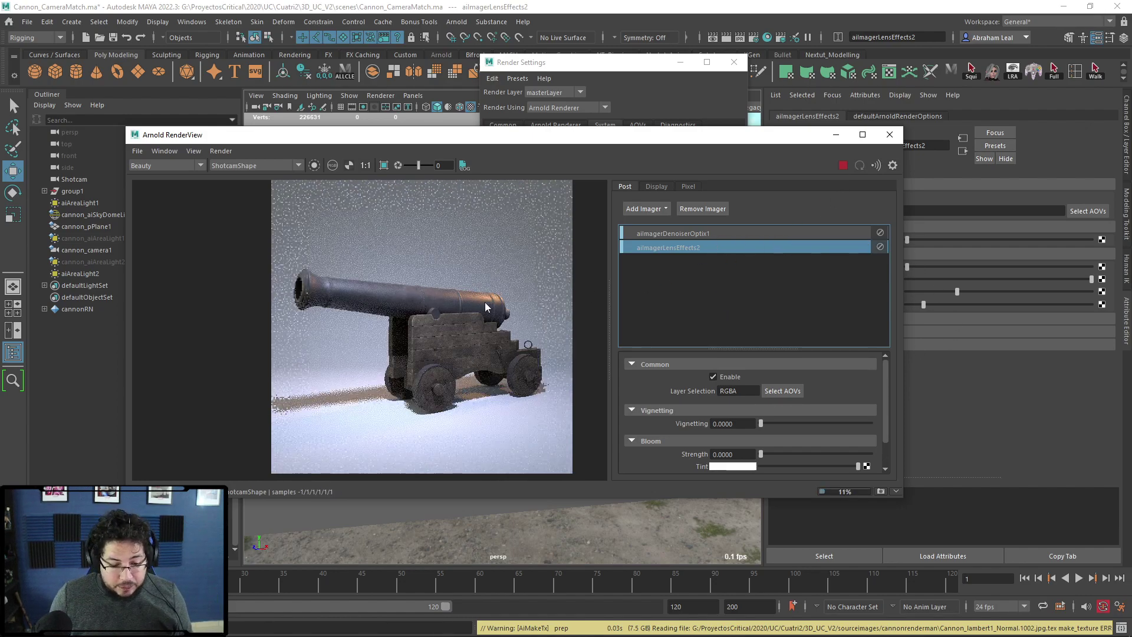
{"action": "key", "text": "Escape"}
{"action": "left_click", "coordinate": [841, 166]}
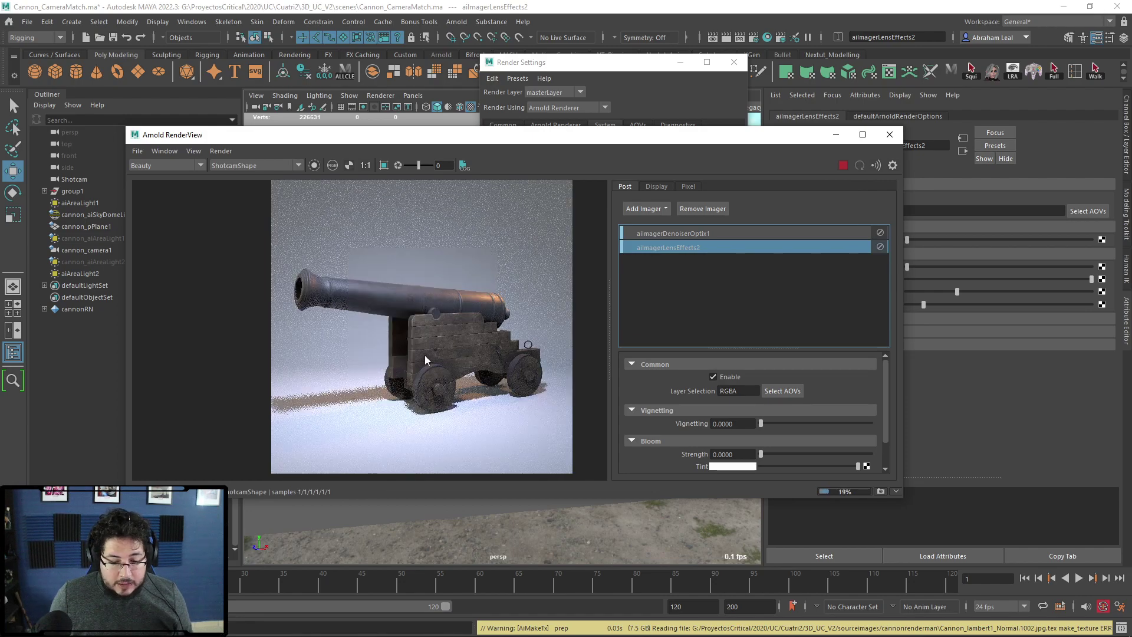
Examine the barrel surface and the shadow areas of the cannon for noise while the render refines.
{"action": "scroll", "coordinate": [424, 355], "scroll_direction": "up", "scroll_amount": 8}
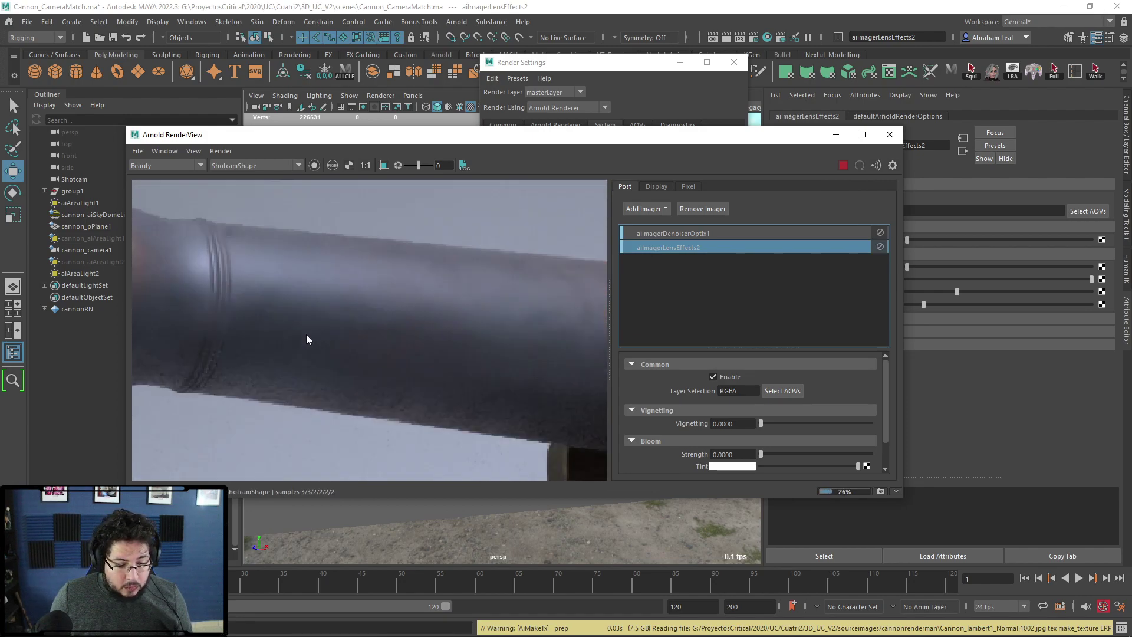
{"action": "scroll", "coordinate": [461, 365], "scroll_direction": "down", "scroll_amount": 8}
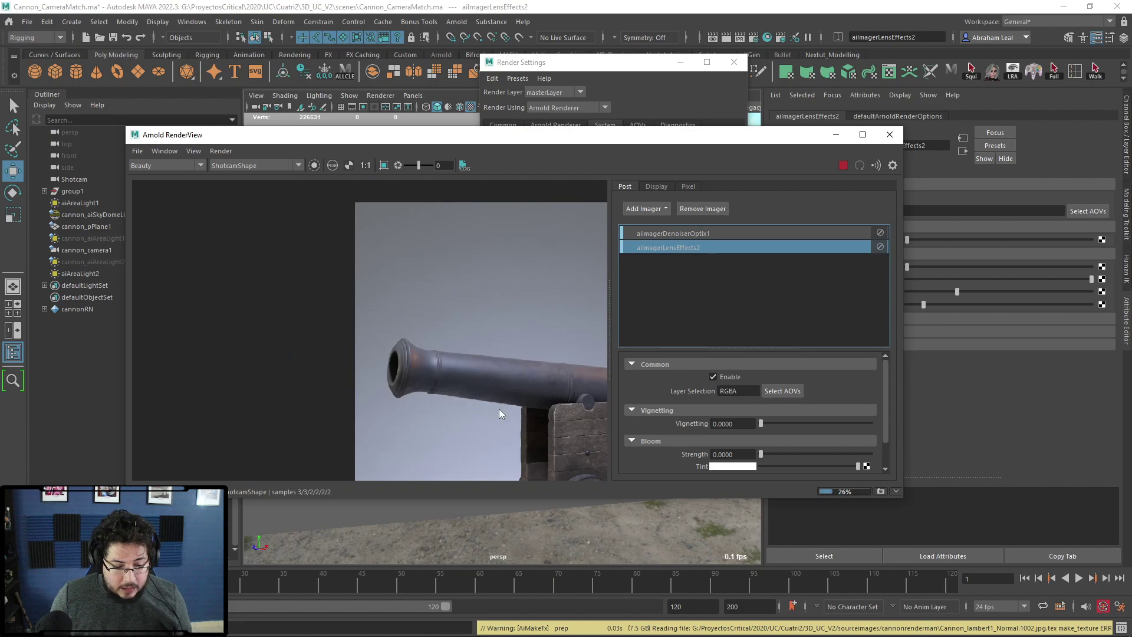
{"action": "scroll", "coordinate": [444, 342], "scroll_direction": "up", "scroll_amount": 8}
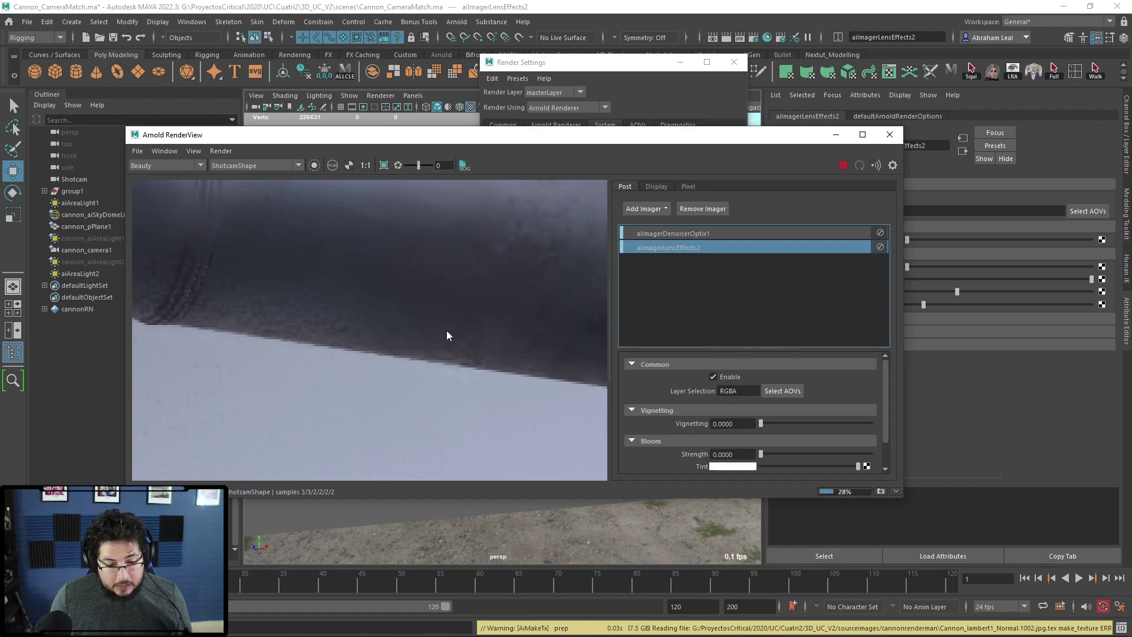
{"action": "scroll", "coordinate": [486, 371], "scroll_direction": "down", "scroll_amount": 5}
{"action": "scroll", "coordinate": [485, 371], "scroll_direction": "up", "scroll_amount": 6}
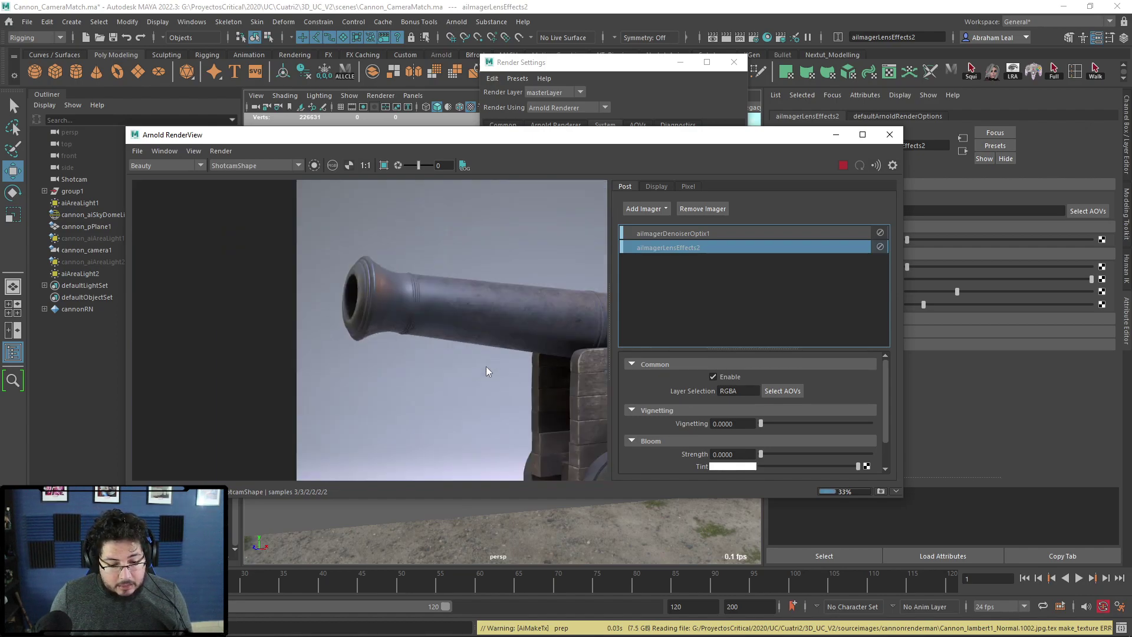
{"action": "scroll", "coordinate": [380, 354], "scroll_direction": "down", "scroll_amount": 4}
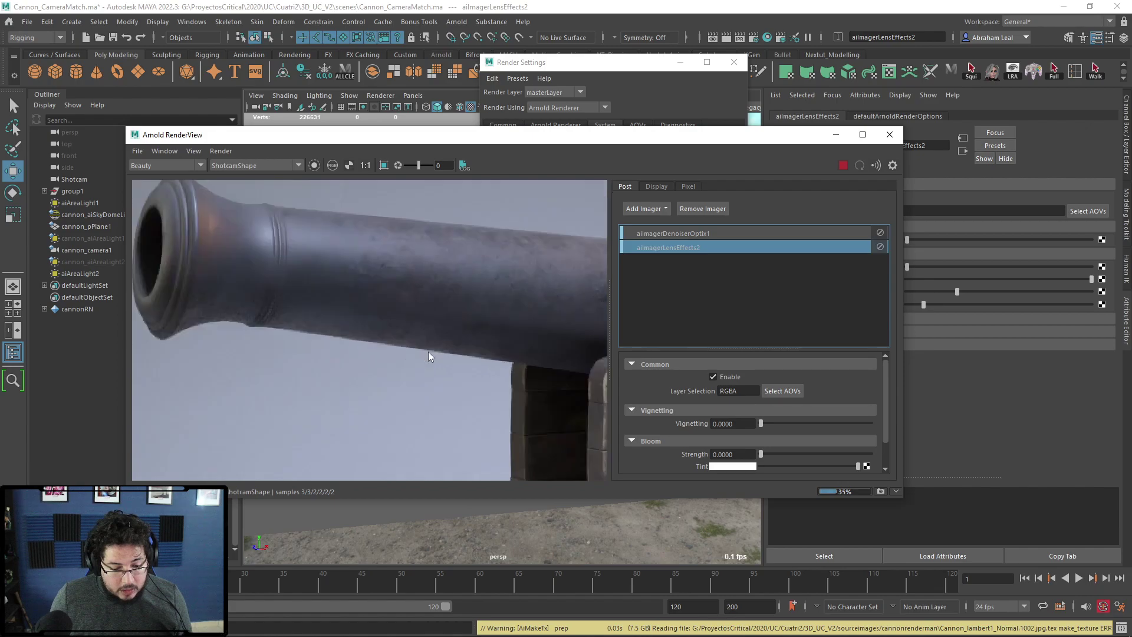
{"action": "scroll", "coordinate": [413, 377], "scroll_direction": "up", "scroll_amount": 5}
{"action": "scroll", "coordinate": [448, 345], "scroll_direction": "down", "scroll_amount": 6}
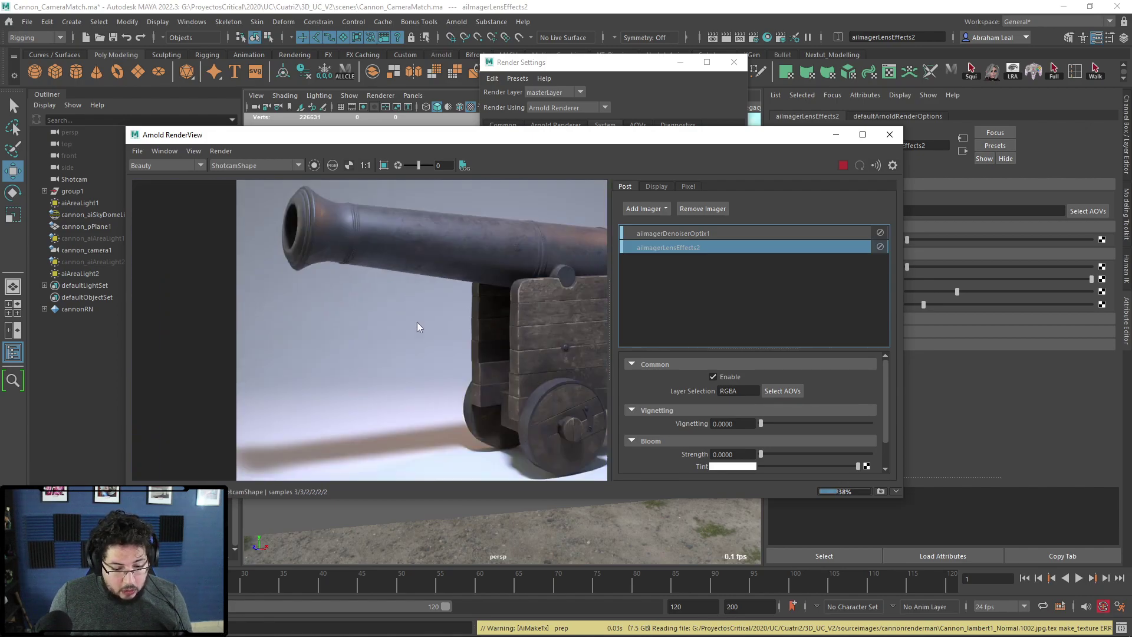
{"action": "scroll", "coordinate": [477, 366], "scroll_direction": "up", "scroll_amount": 6}
{"action": "scroll", "coordinate": [419, 349], "scroll_direction": "down", "scroll_amount": 3}
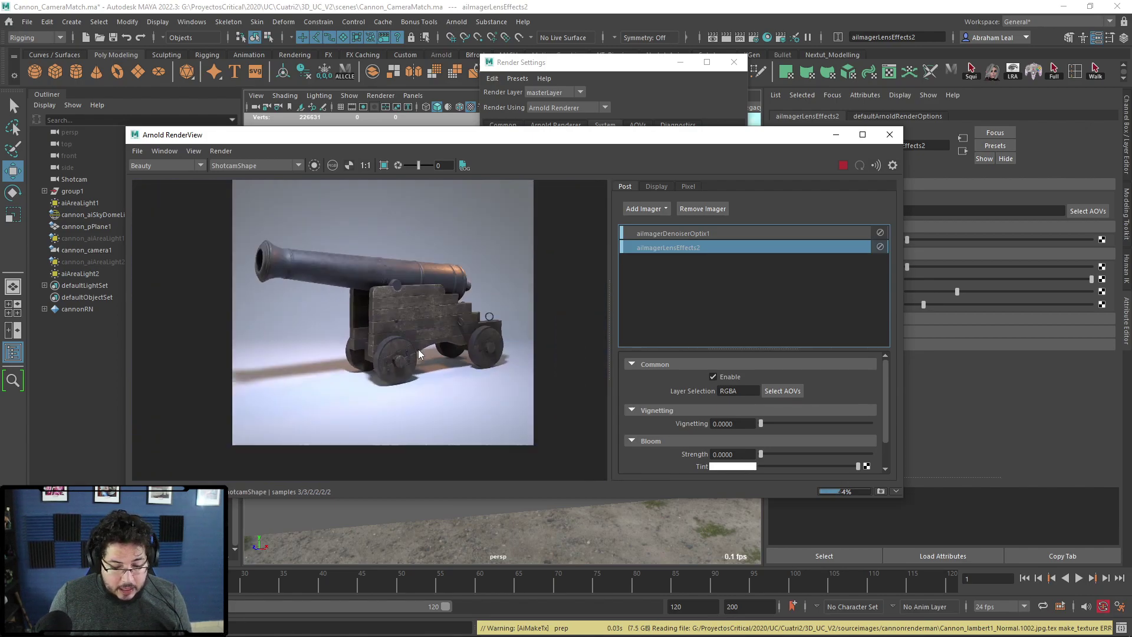
Stop the render and set the Lens Effects vignetting to about 13.51.
{"action": "left_click", "coordinate": [841, 165]}
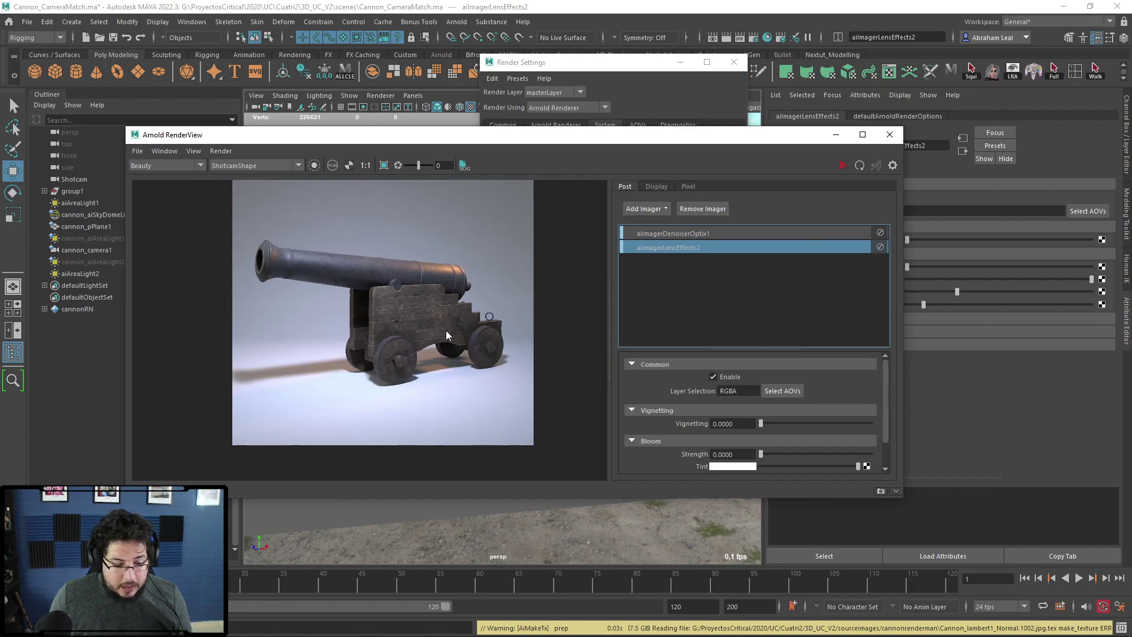
{"action": "middle_click_drag", "start_coordinate": [446, 330], "coordinate": [476, 361]}
{"action": "scroll", "coordinate": [737, 382], "scroll_direction": "down", "scroll_amount": 1}
{"action": "left_click_drag", "start_coordinate": [762, 392], "coordinate": [776, 392]}
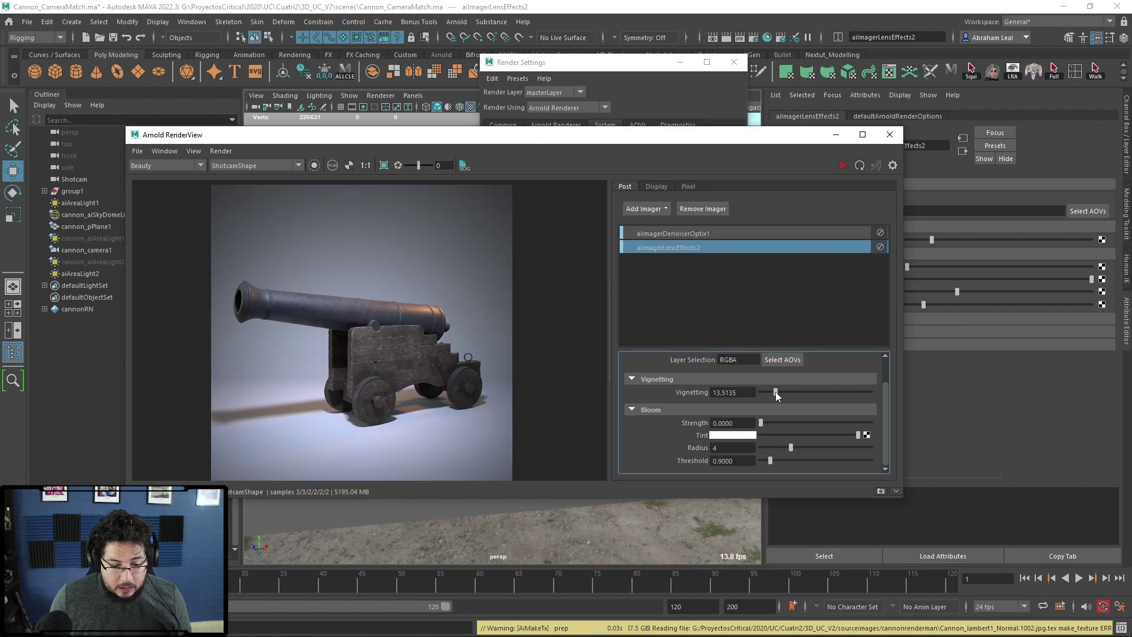
Try a bloom strength of about 8.05 with a threshold of about 0.76 on the cannon render.
{"action": "left_click_drag", "start_coordinate": [759, 422], "coordinate": [848, 422]}
{"action": "scroll", "coordinate": [374, 342], "scroll_direction": "up", "scroll_amount": 2}
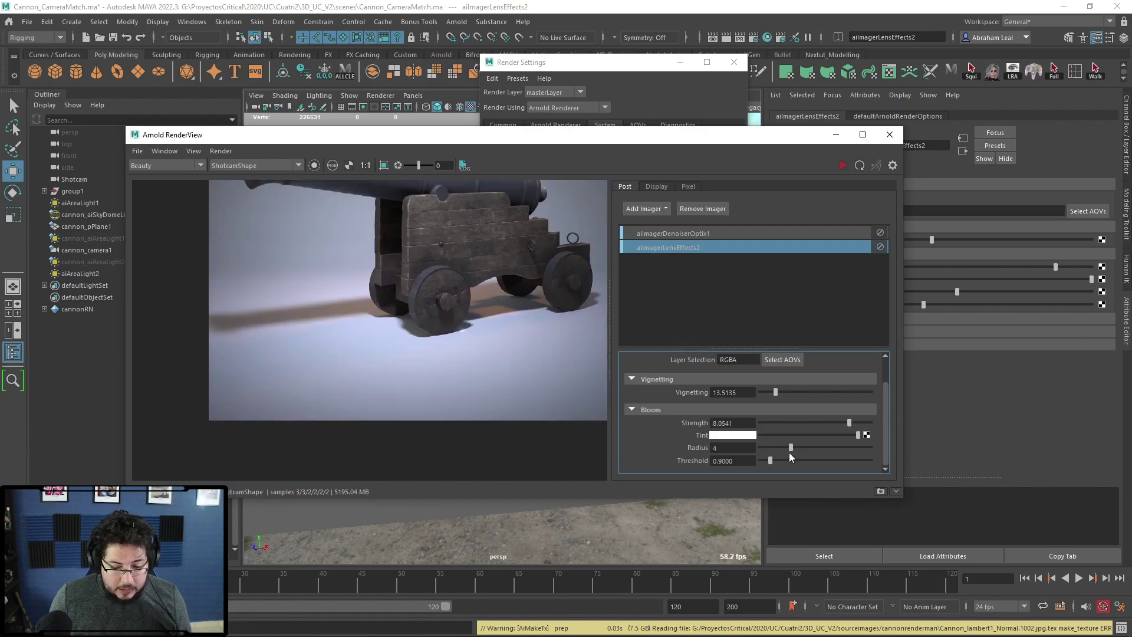
{"action": "left_click_drag", "start_coordinate": [773, 457], "coordinate": [768, 457]}
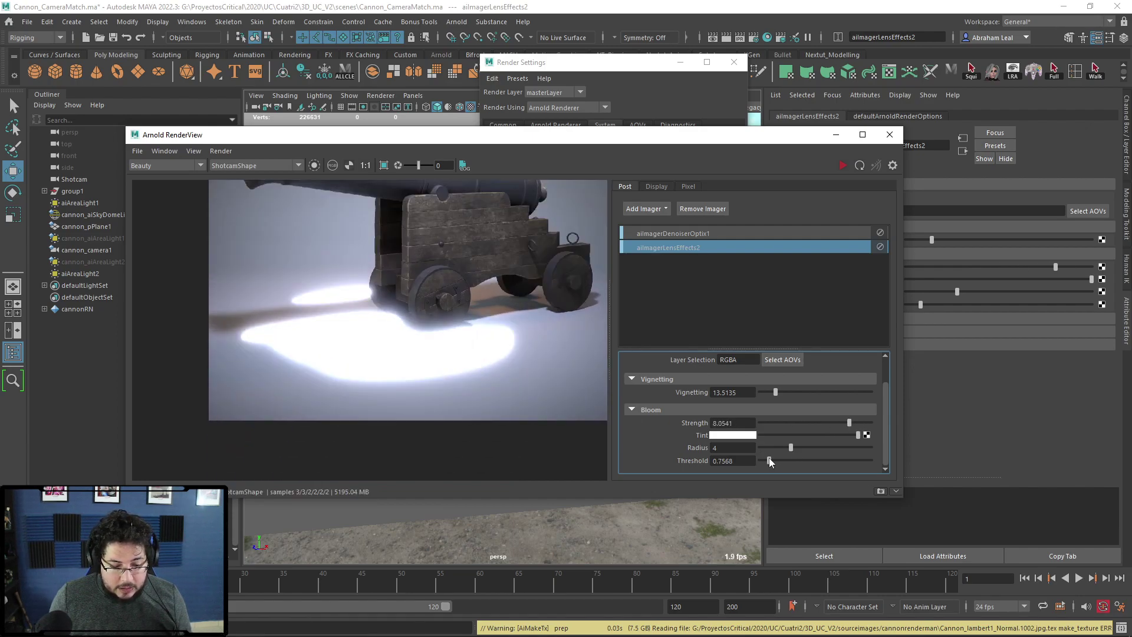
{"action": "scroll", "coordinate": [379, 375], "scroll_direction": "down", "scroll_amount": 2}
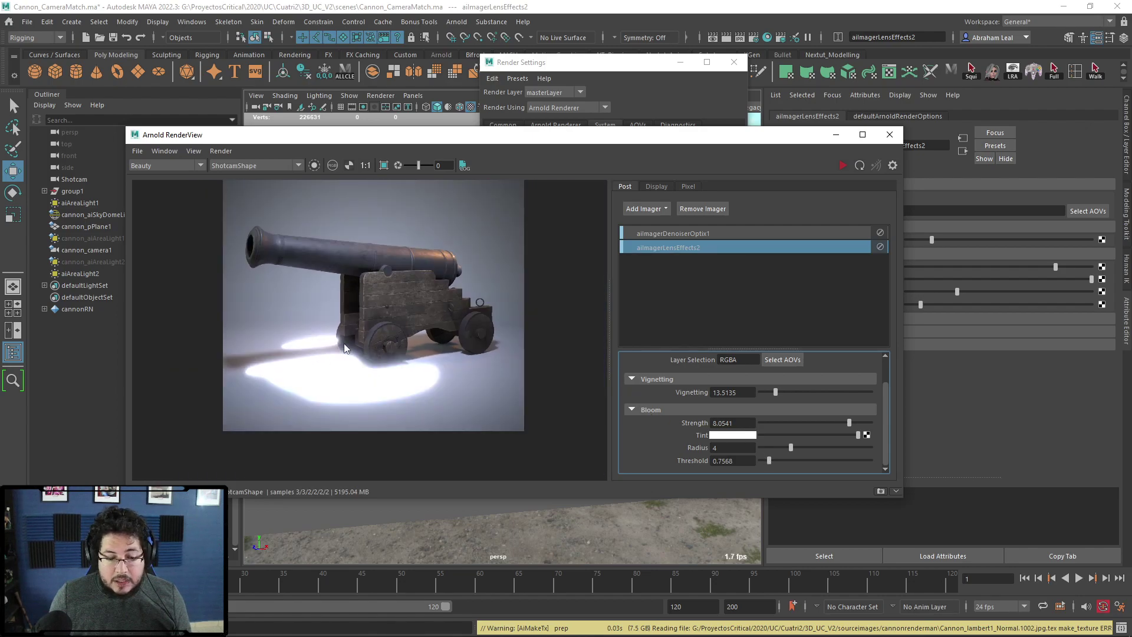
Try a bloom threshold of about 0.43 with strength 0 and radius 10, and check the barrel highlights.
{"action": "left_click_drag", "start_coordinate": [771, 460], "coordinate": [765, 459]}
{"action": "left_click_drag", "start_coordinate": [840, 421], "coordinate": [850, 448]}
{"action": "scroll", "coordinate": [412, 279], "scroll_direction": "up", "scroll_amount": 5}
{"action": "scroll", "coordinate": [607, 371], "scroll_direction": "up", "scroll_amount": 3}
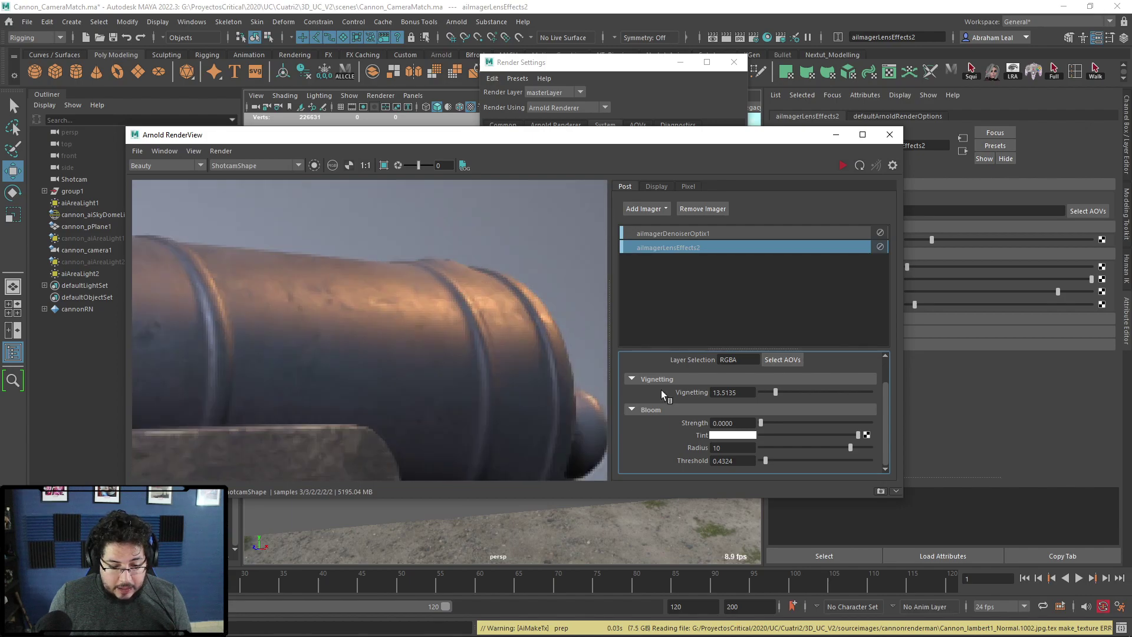
Set the bloom threshold to about 0.22 and the strength to about 0.32, and check the whole cannon image.
{"action": "mouse_move", "coordinate": [765, 463]}
{"action": "left_mouse_down"}
{"action": "mouse_move", "coordinate": [776, 461]}
{"action": "mouse_move", "coordinate": [763, 460]}
{"action": "left_mouse_up"}
{"action": "left_click_drag", "start_coordinate": [760, 421], "coordinate": [763, 420]}
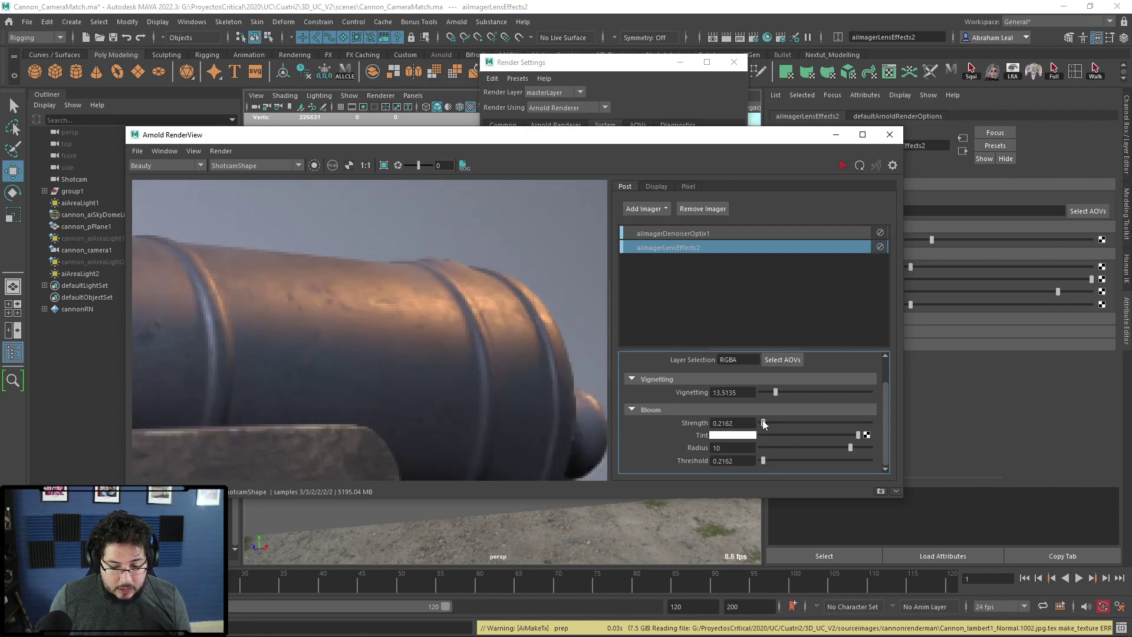
{"action": "key", "text": "f"}
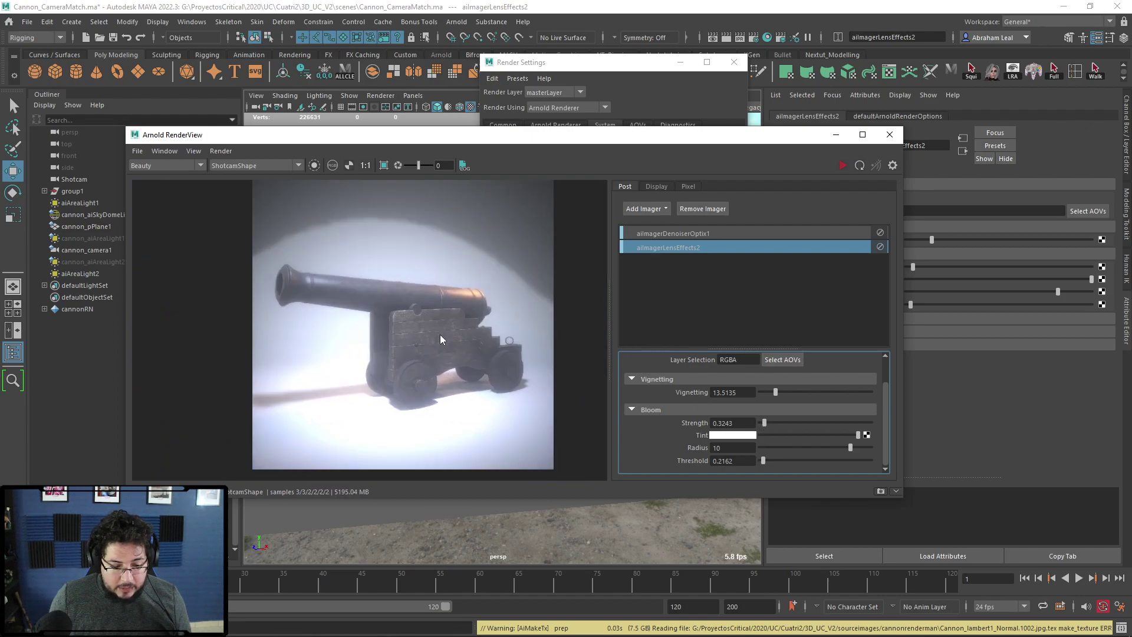
Reduce the bloom radius to 5 and set the bloom strength to 0.15.
{"action": "left_click_drag", "start_coordinate": [843, 448], "coordinate": [801, 445]}
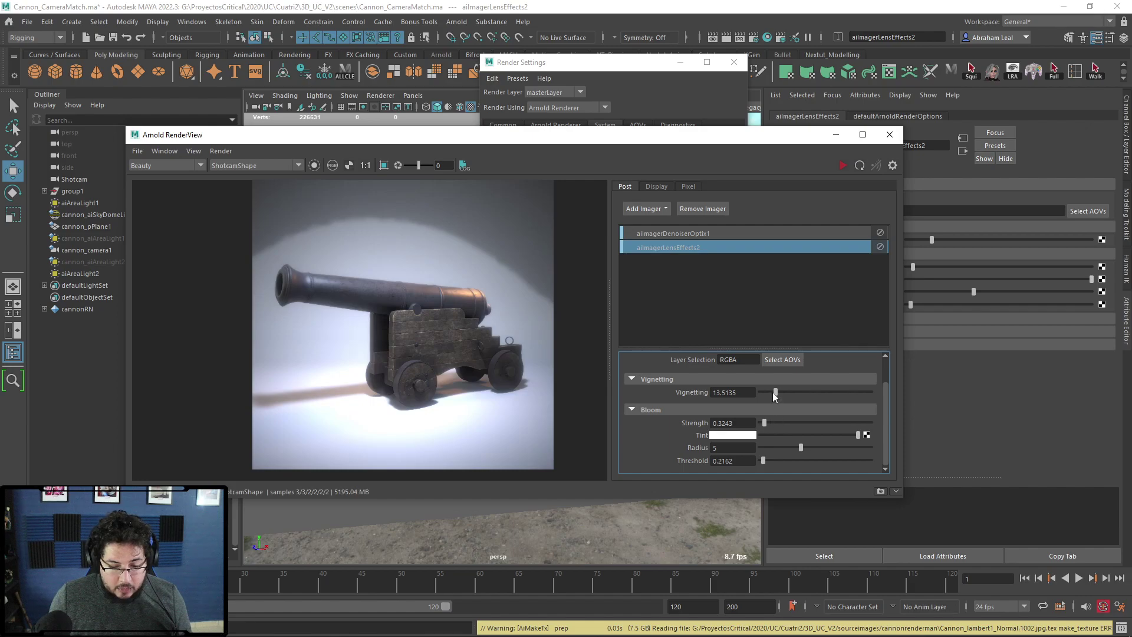
{"action": "scroll", "coordinate": [441, 294], "scroll_direction": "up", "scroll_amount": 2}
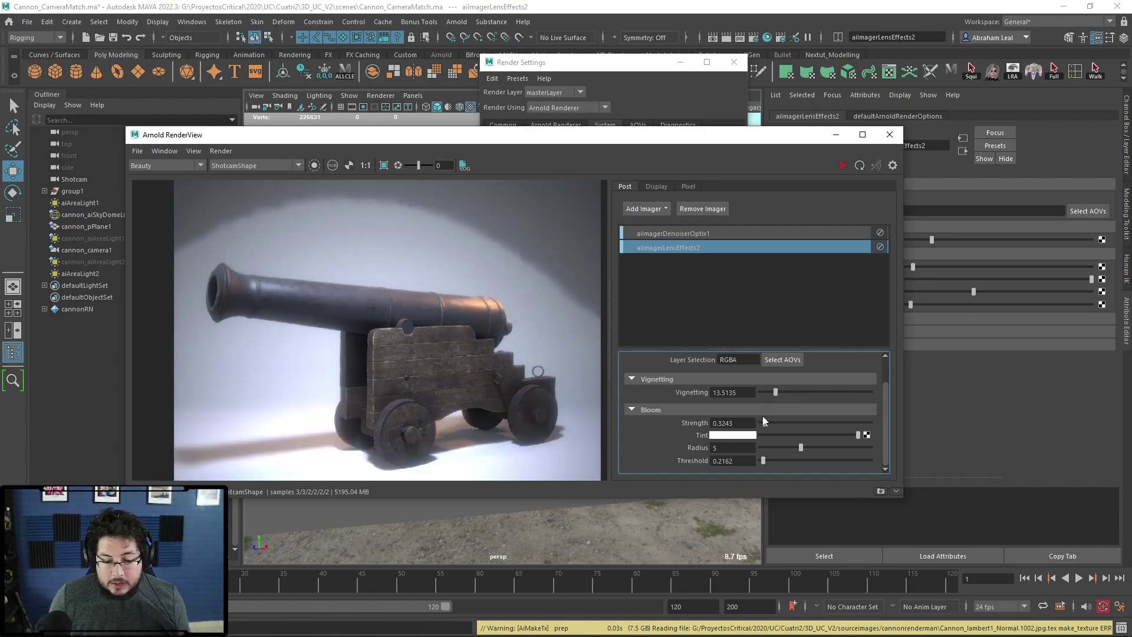
{"action": "left_click_drag", "start_coordinate": [762, 422], "coordinate": [655, 418]}
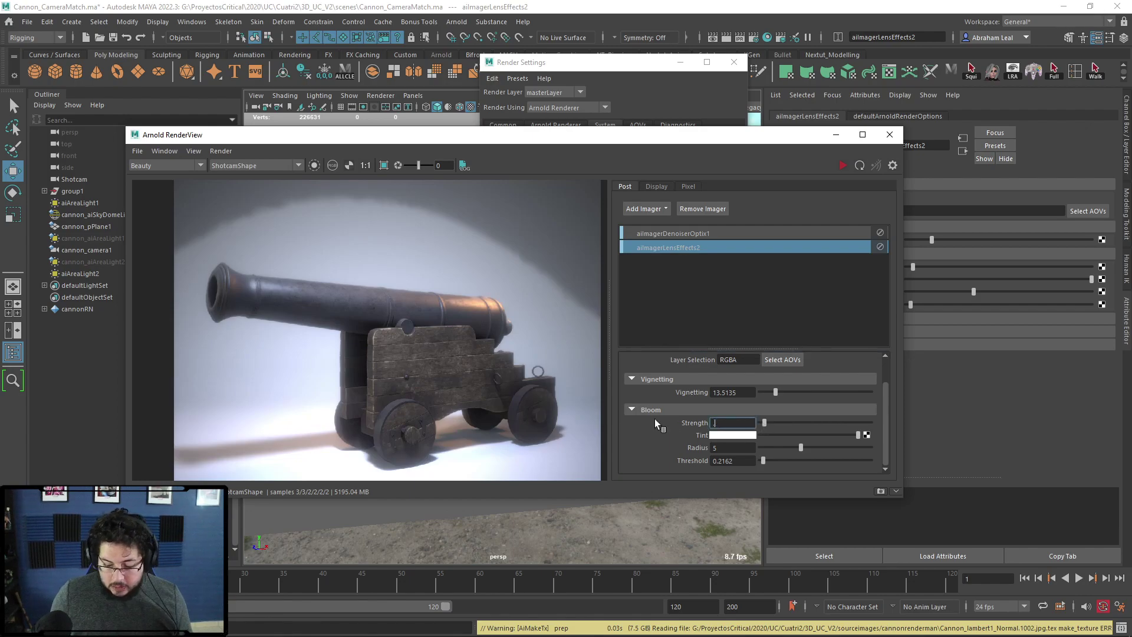
{"action": "scroll", "coordinate": [427, 332], "scroll_direction": "down", "scroll_amount": 3}
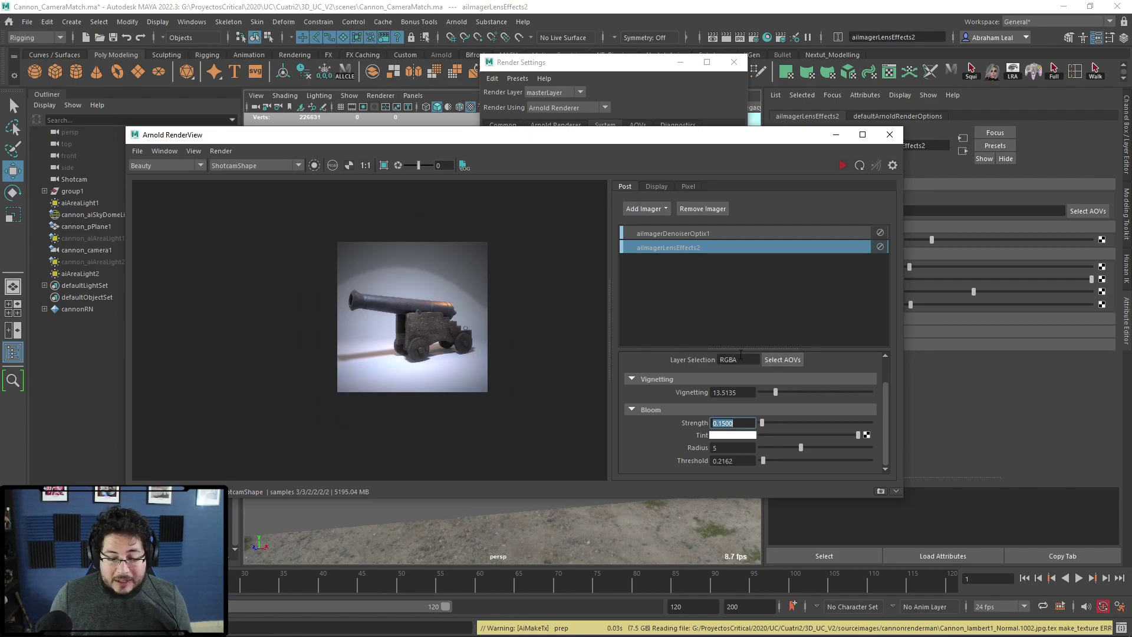
Replace the current Lens Effects imager with a new one and set its vignetting to about 13.5.
{"action": "left_click", "coordinate": [693, 248]}
{"action": "left_click", "coordinate": [702, 210]}
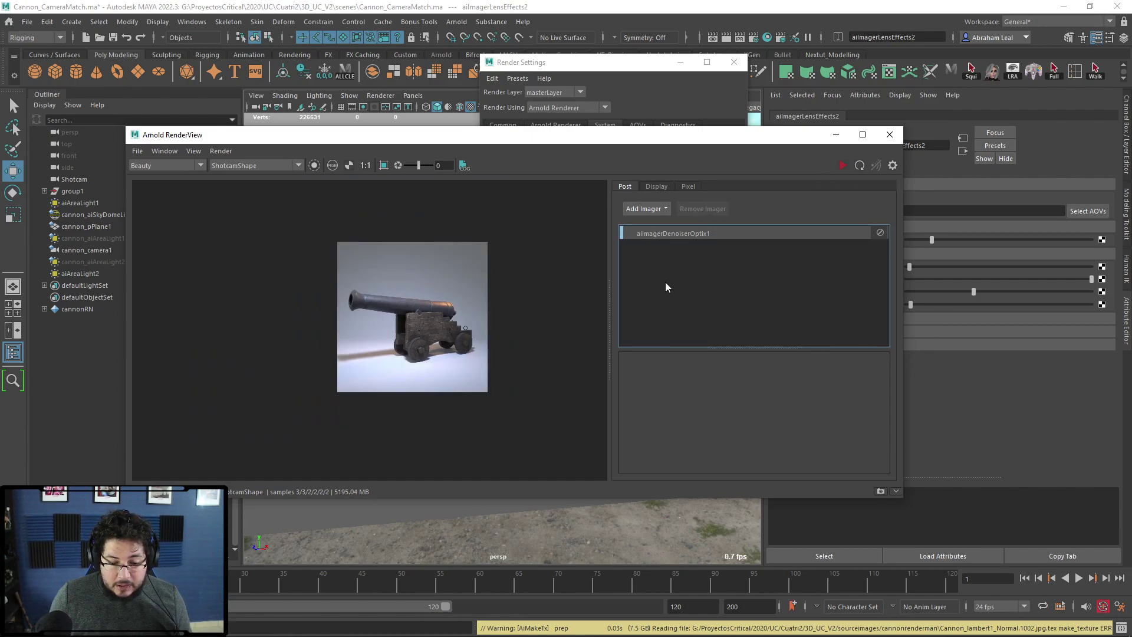
{"action": "left_click", "coordinate": [646, 211]}
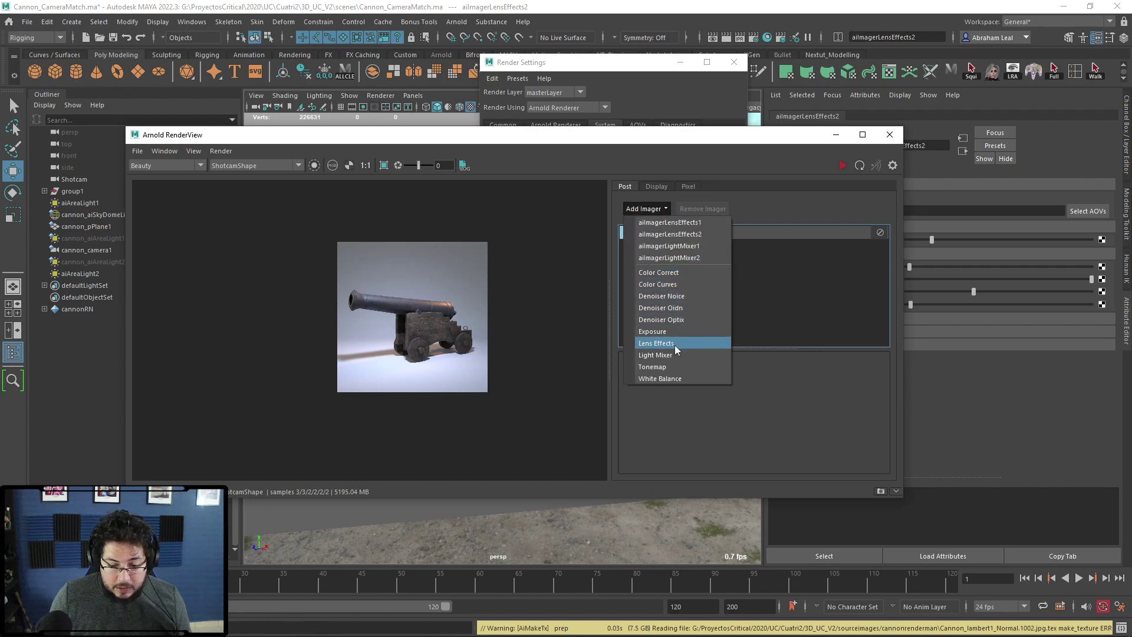
{"action": "left_click", "coordinate": [657, 345]}
{"action": "left_click_drag", "start_coordinate": [763, 419], "coordinate": [776, 424]}
{"action": "scroll", "coordinate": [504, 316], "scroll_direction": "up", "scroll_amount": 3}
Add a Color Correct imager with saturation about 1.29, contrast about 1.22 and gamma about 1.05.
{"action": "left_click", "coordinate": [646, 209]}
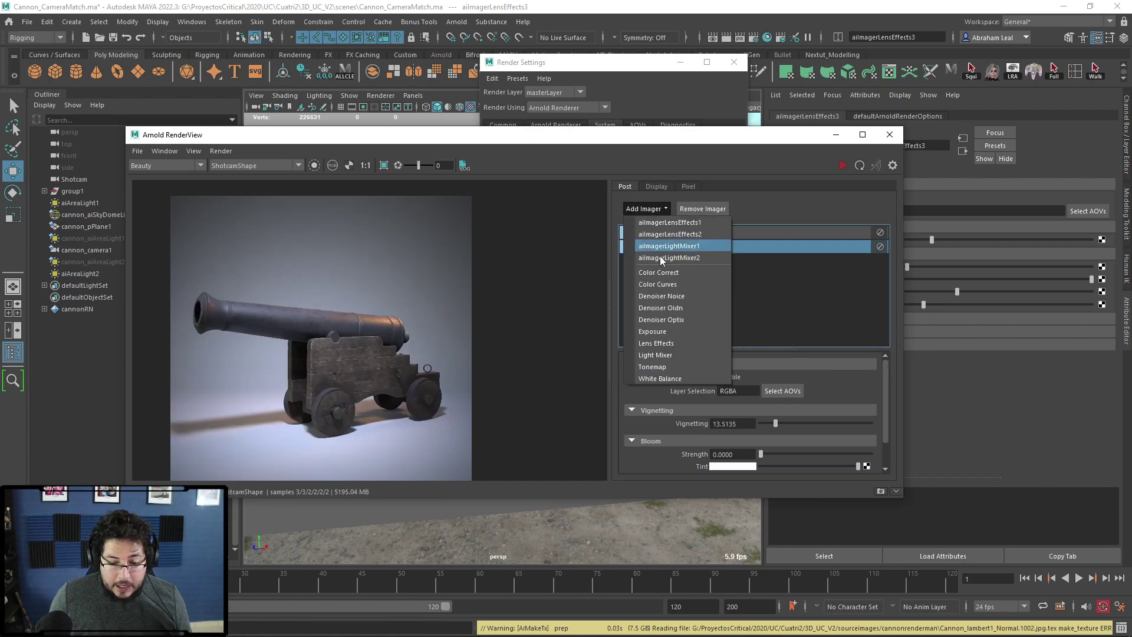
{"action": "left_click", "coordinate": [675, 272]}
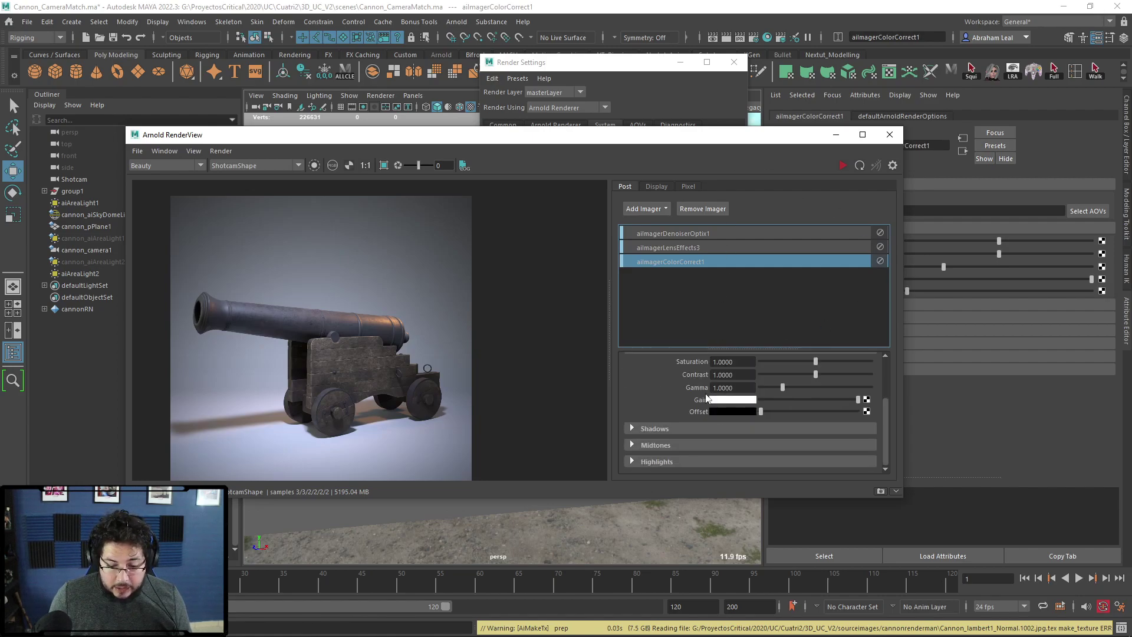
{"action": "scroll", "coordinate": [672, 396], "scroll_direction": "down", "scroll_amount": 2}
{"action": "mouse_move", "coordinate": [815, 397]}
{"action": "left_mouse_down"}
{"action": "mouse_move", "coordinate": [776, 397]}
{"action": "mouse_move", "coordinate": [852, 400]}
{"action": "mouse_move", "coordinate": [786, 405]}
{"action": "mouse_move", "coordinate": [827, 407]}
{"action": "left_mouse_up"}
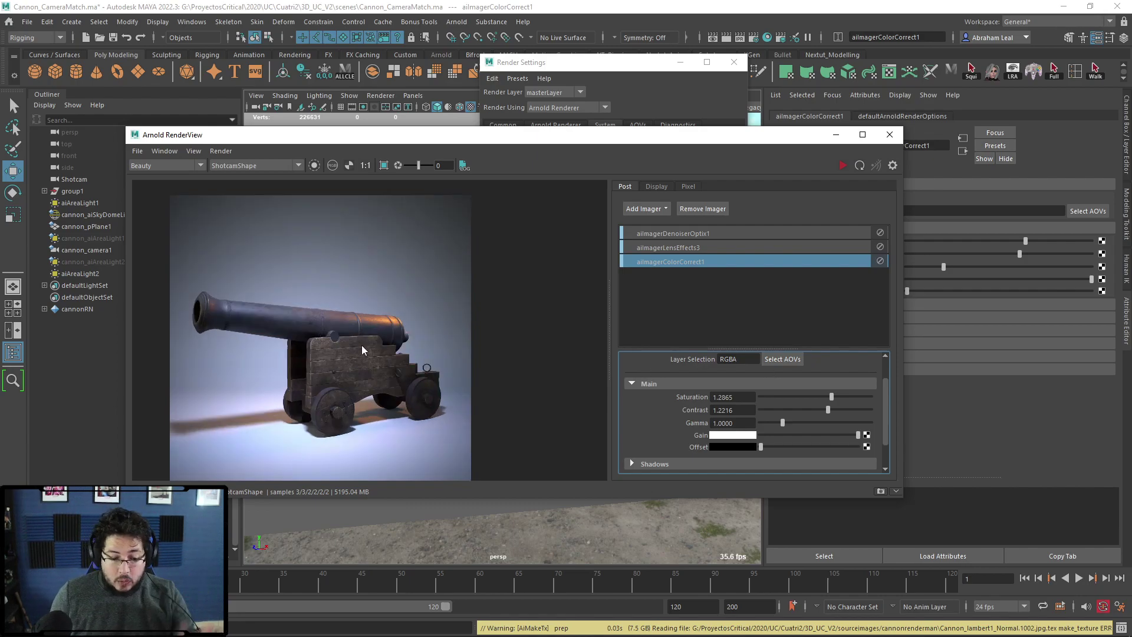
{"action": "scroll", "coordinate": [679, 407], "scroll_direction": "down", "scroll_amount": 3}
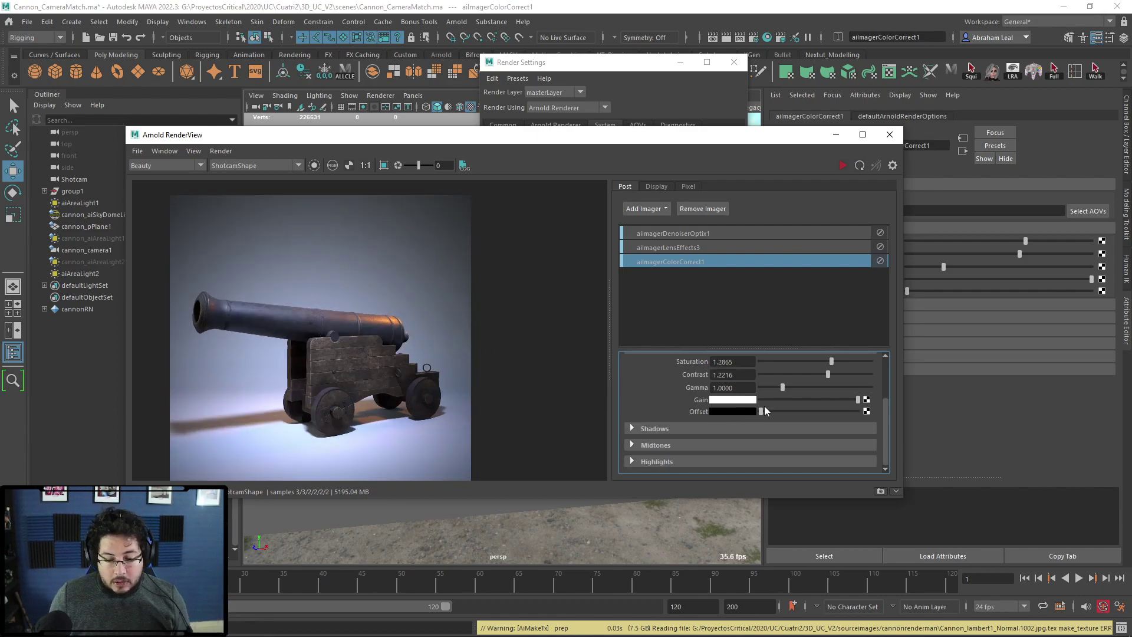
{"action": "mouse_move", "coordinate": [783, 386]}
{"action": "left_mouse_down"}
{"action": "mouse_move", "coordinate": [794, 384]}
{"action": "mouse_move", "coordinate": [783, 386]}
{"action": "left_mouse_up"}
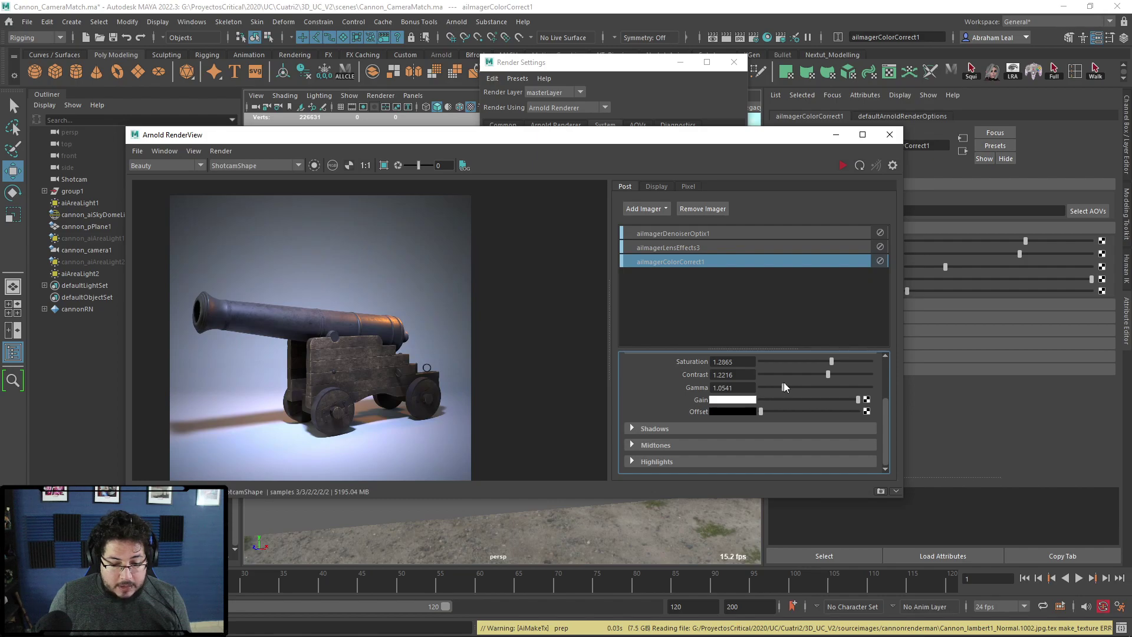
Try a Color Curves imager, look over its ramps, and remove it from the imager stack.
{"action": "left_click", "coordinate": [650, 210]}
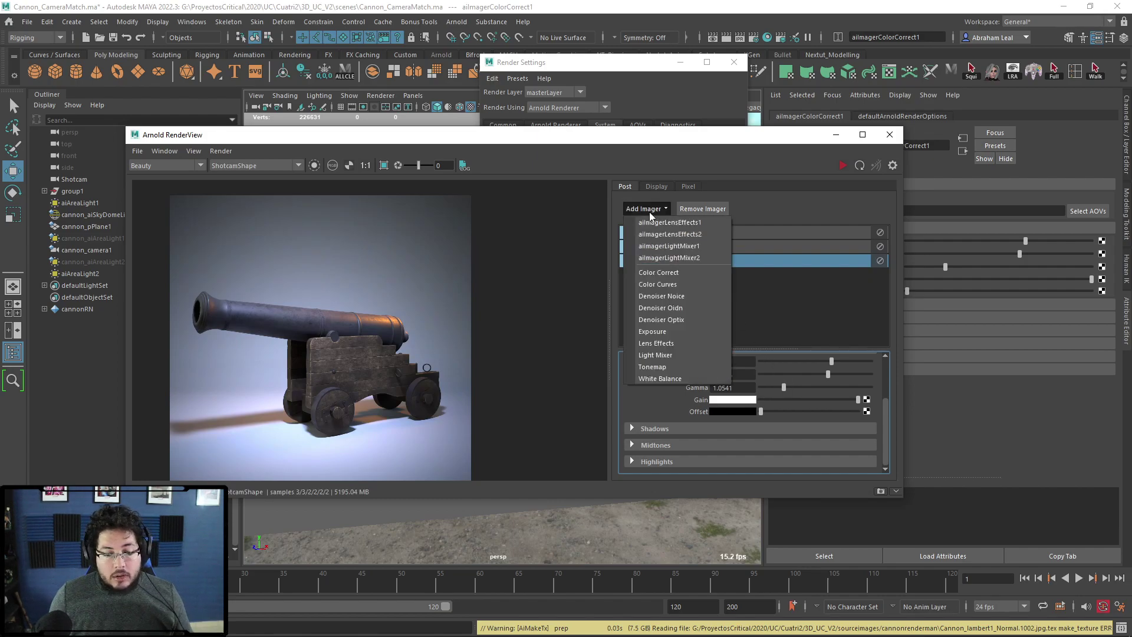
{"action": "left_click", "coordinate": [664, 284]}
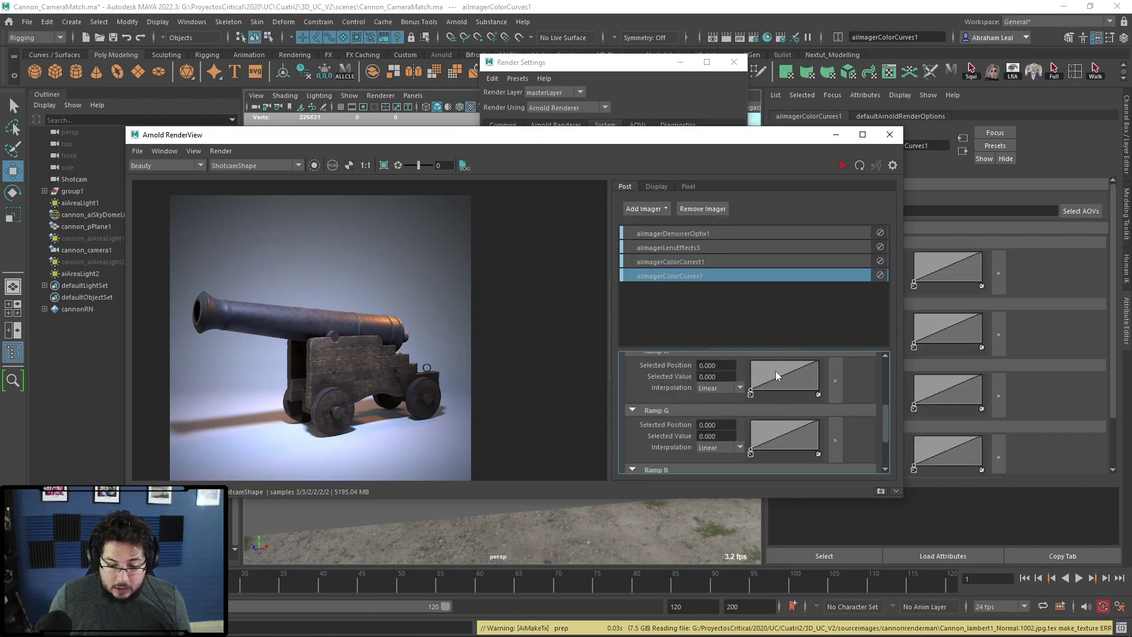
{"action": "scroll", "coordinate": [779, 377], "scroll_direction": "up", "scroll_amount": 3}
{"action": "left_click", "coordinate": [704, 210]}
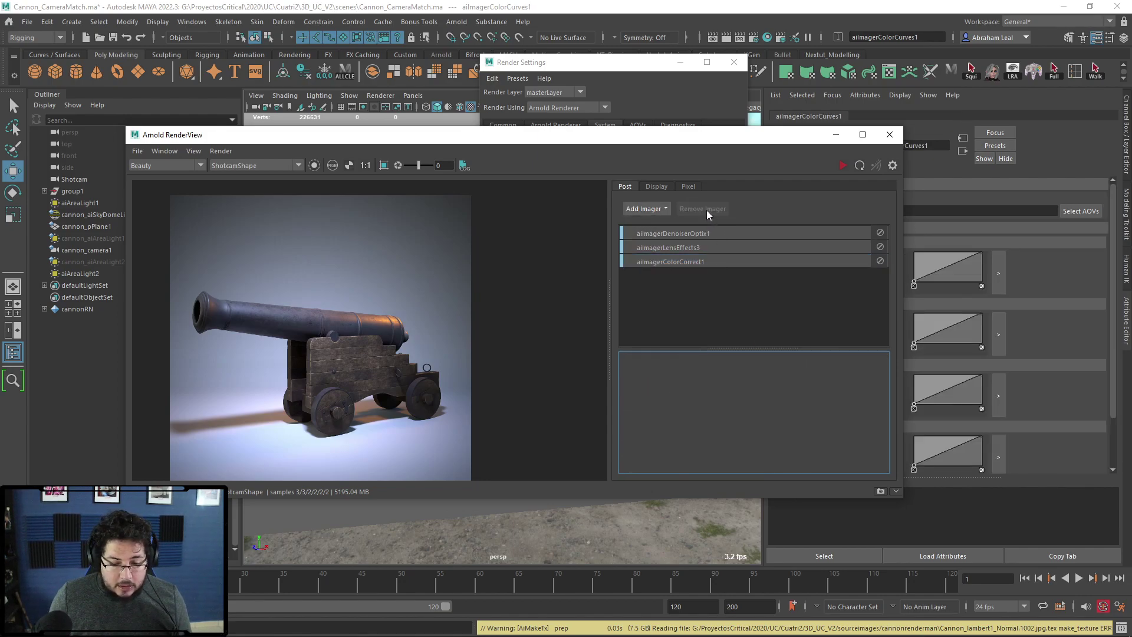
{"action": "scroll", "coordinate": [391, 363], "scroll_direction": "down", "scroll_amount": 2}
{"action": "middle_click_drag", "start_coordinate": [507, 366], "coordinate": [571, 347]}
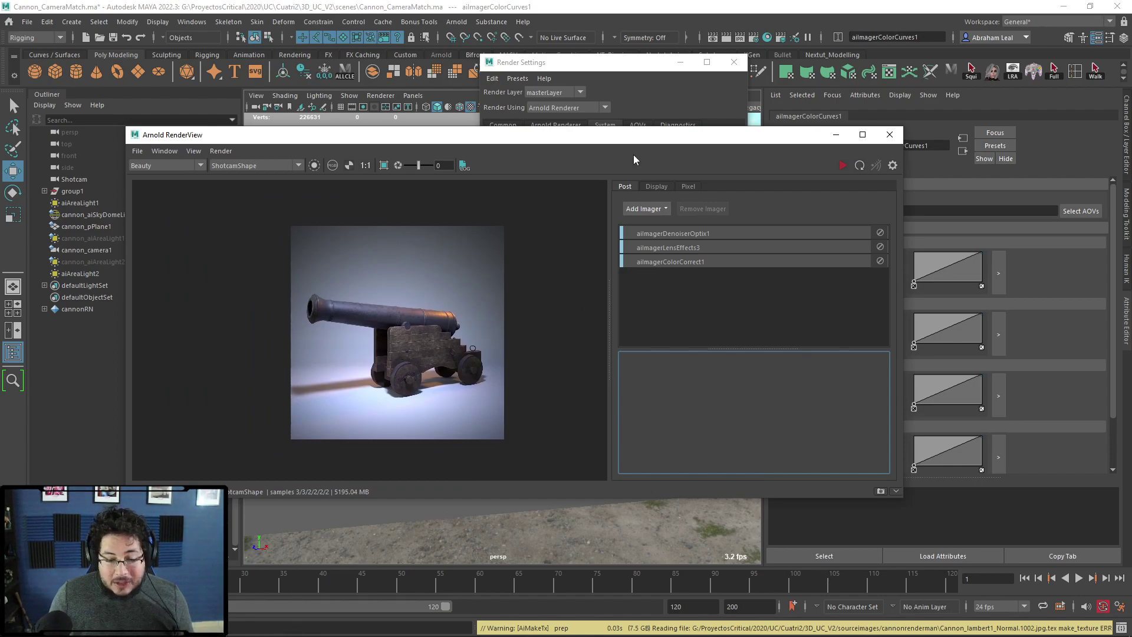
Minimize the render windows and inspect the two area lights and the sky dome light around the cannon.
{"action": "left_click", "coordinate": [836, 135]}
{"action": "left_click", "coordinate": [681, 62]}
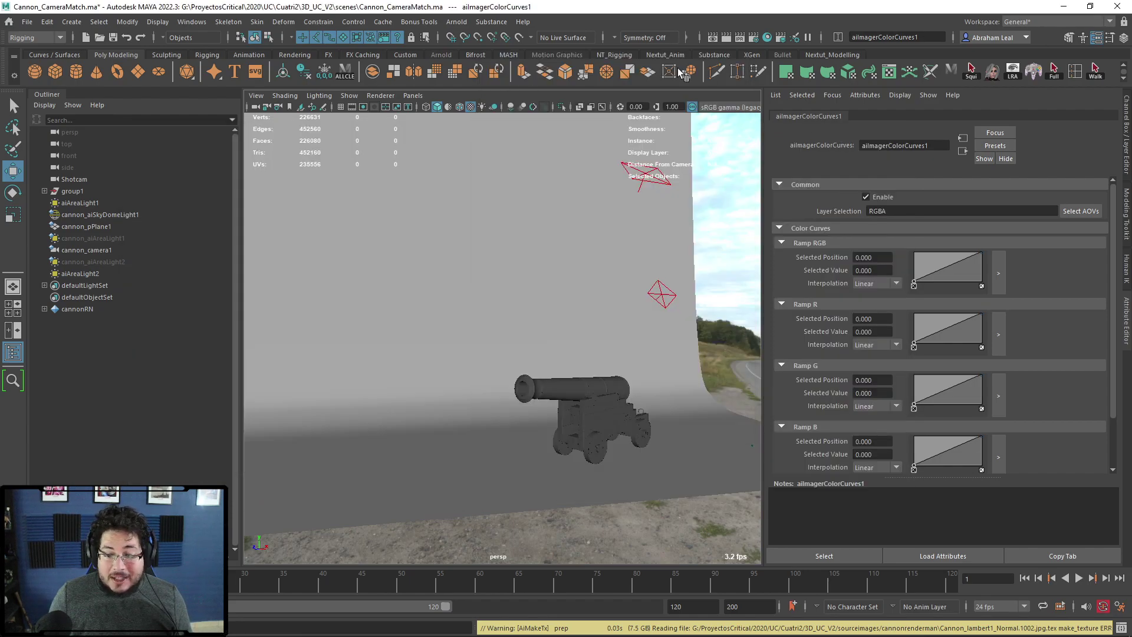
{"action": "left_click", "coordinate": [730, 260]}
{"action": "left_click_drag", "start_coordinate": [532, 238], "coordinate": [475, 245], "text": "alt"}
{"action": "left_click", "coordinate": [480, 239]}
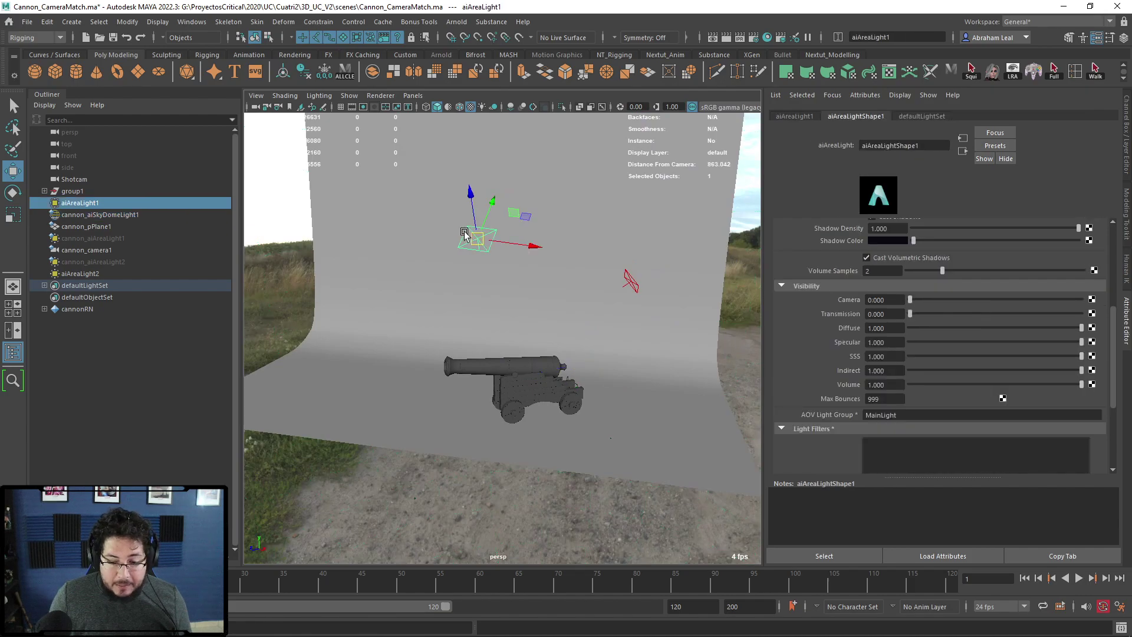
{"action": "left_click", "coordinate": [632, 280]}
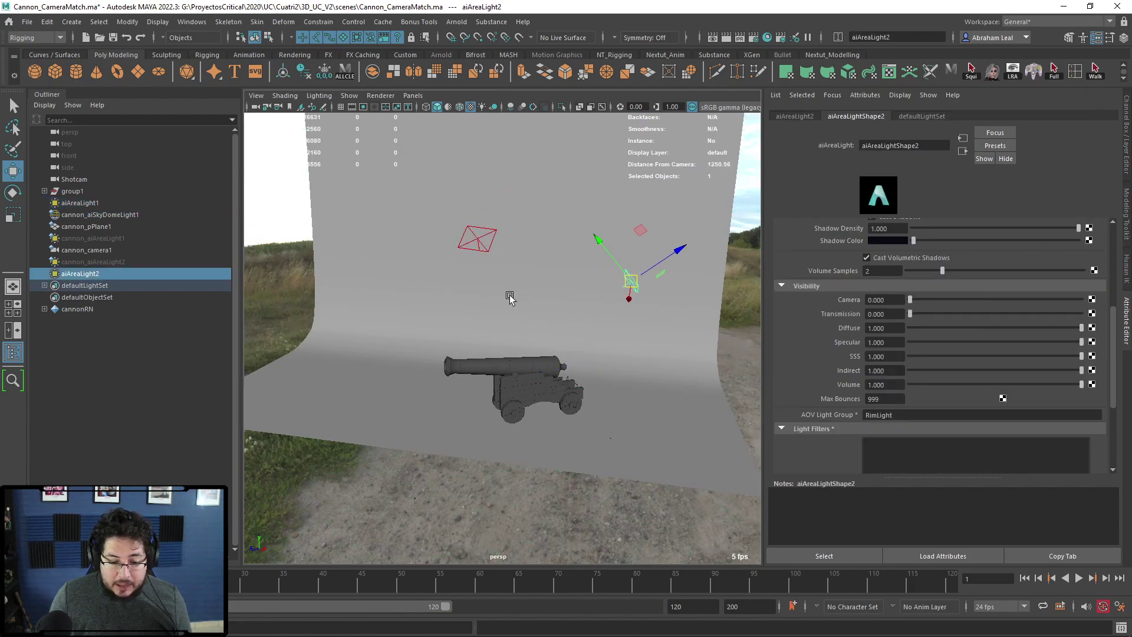
{"action": "left_click", "coordinate": [492, 239]}
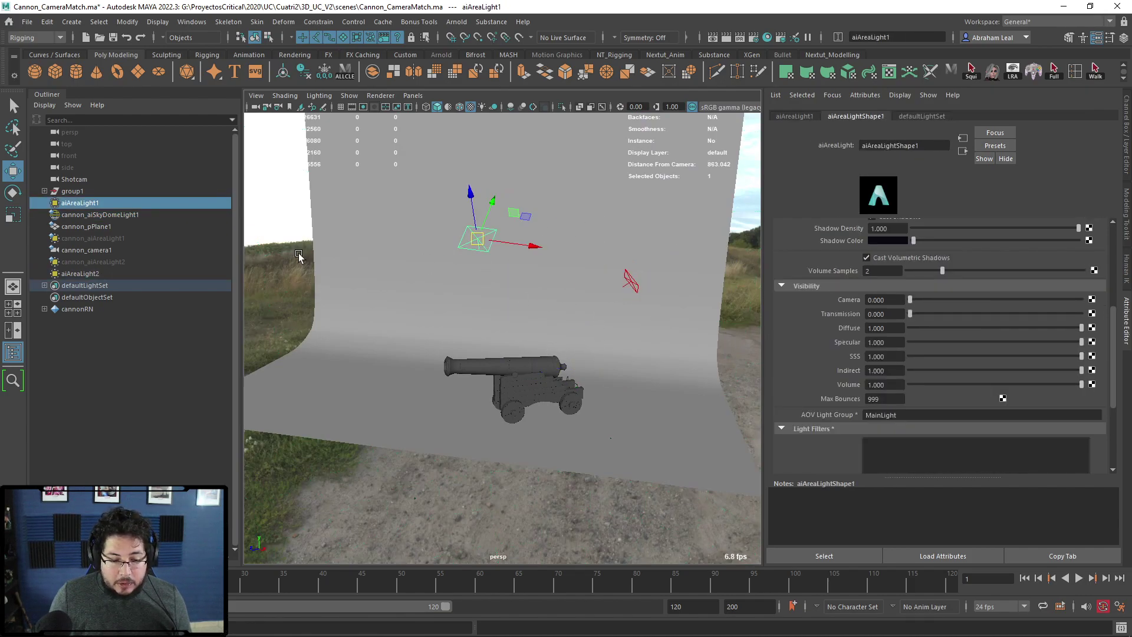
{"action": "left_click", "coordinate": [341, 240]}
{"action": "left_click_drag", "start_coordinate": [552, 315], "coordinate": [551, 280], "text": "alt"}
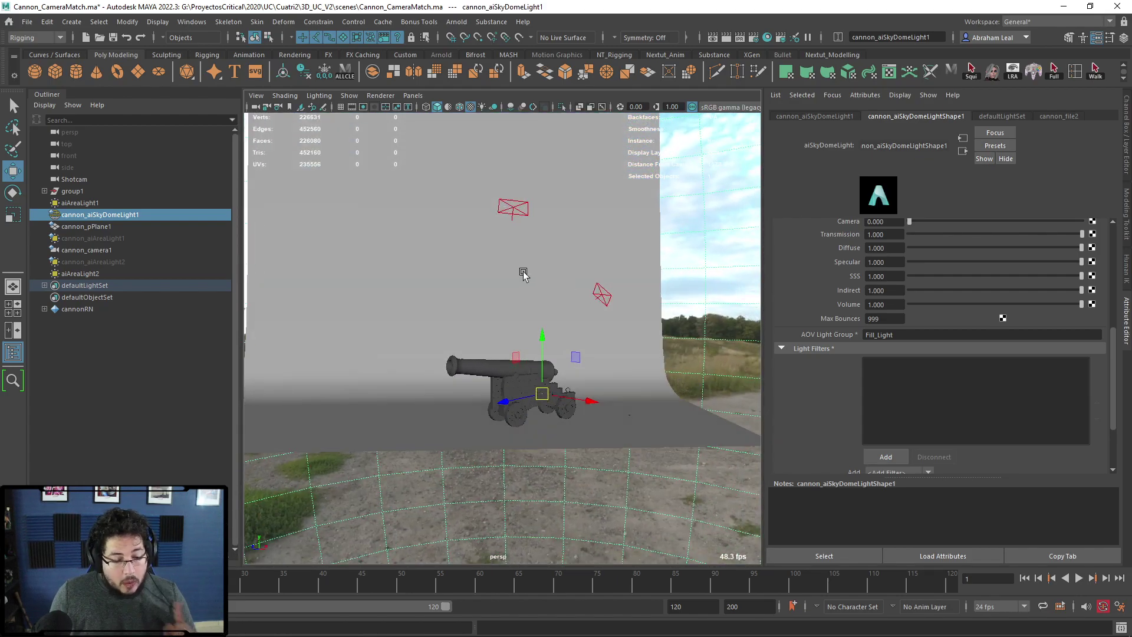
Check the AOV Light Group assigned to aiAreaLight1, aiAreaLight2 and the sky dome light.
{"action": "left_click", "coordinate": [82, 203]}
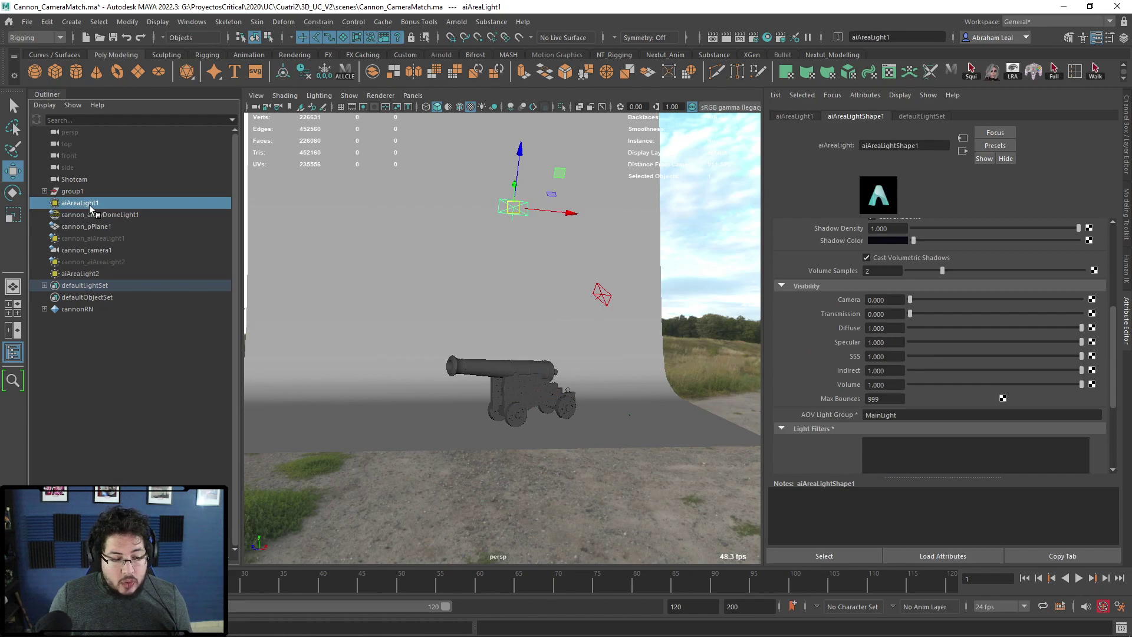
{"action": "scroll", "coordinate": [822, 289], "scroll_direction": "down", "scroll_amount": 5}
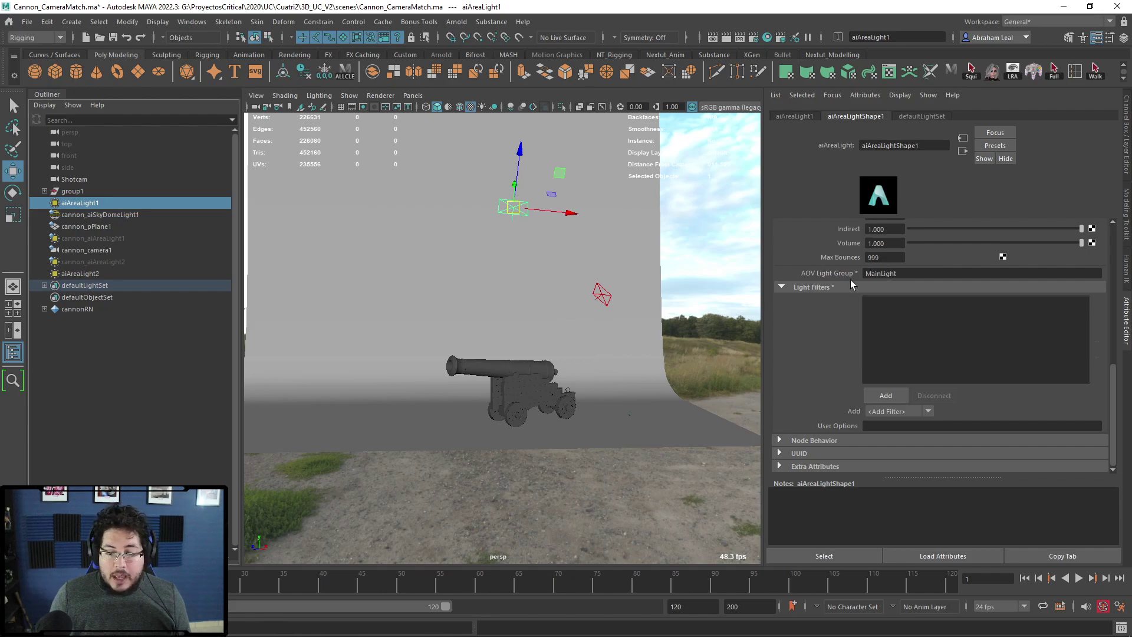
{"action": "left_click", "coordinate": [601, 294]}
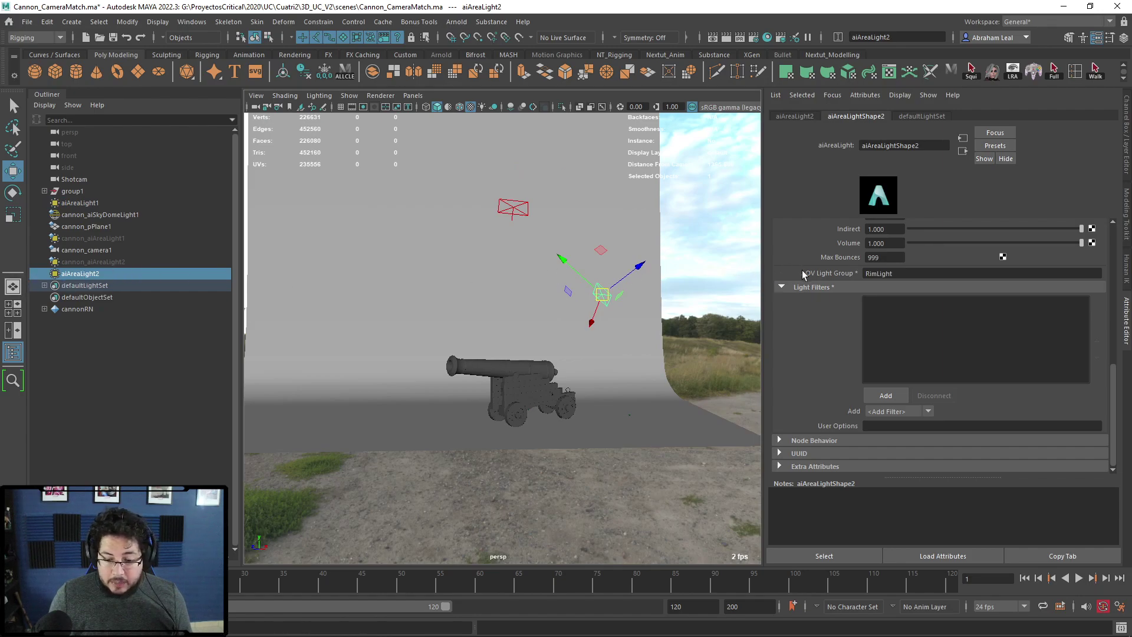
{"action": "scroll", "coordinate": [837, 278], "scroll_direction": "up", "scroll_amount": 5}
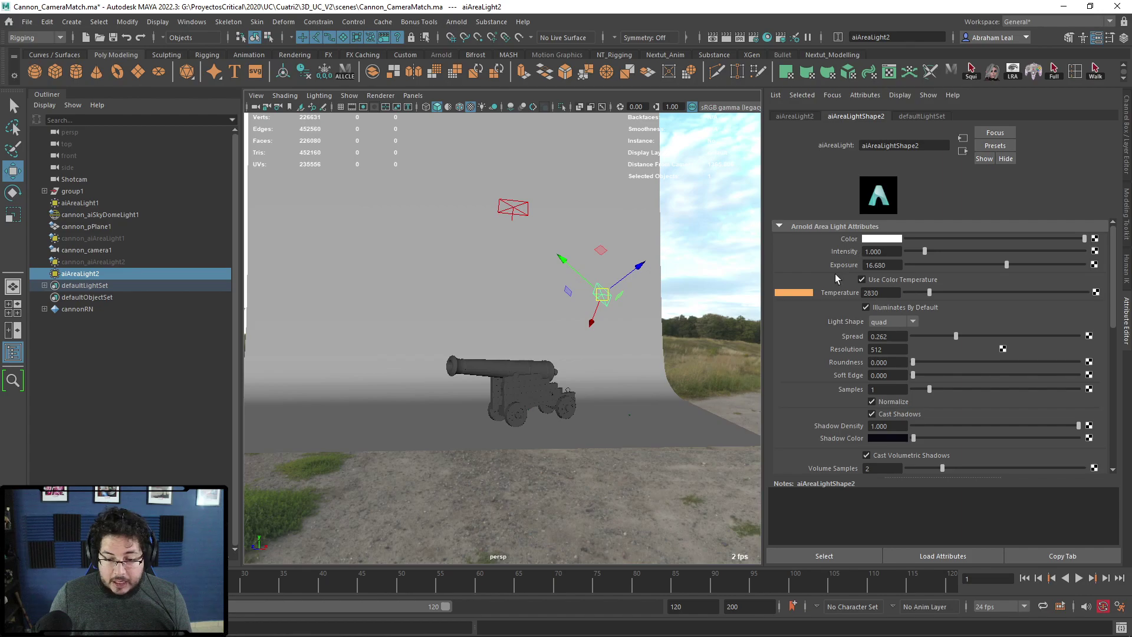
{"action": "scroll", "coordinate": [838, 279], "scroll_direction": "down", "scroll_amount": 3}
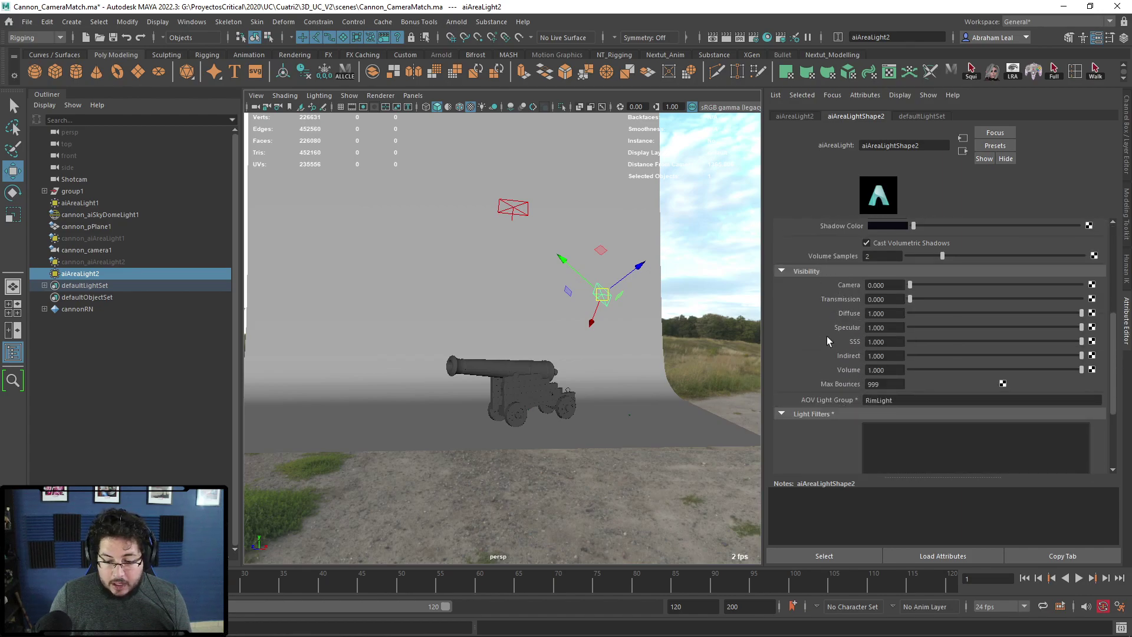
{"action": "left_click", "coordinate": [742, 278]}
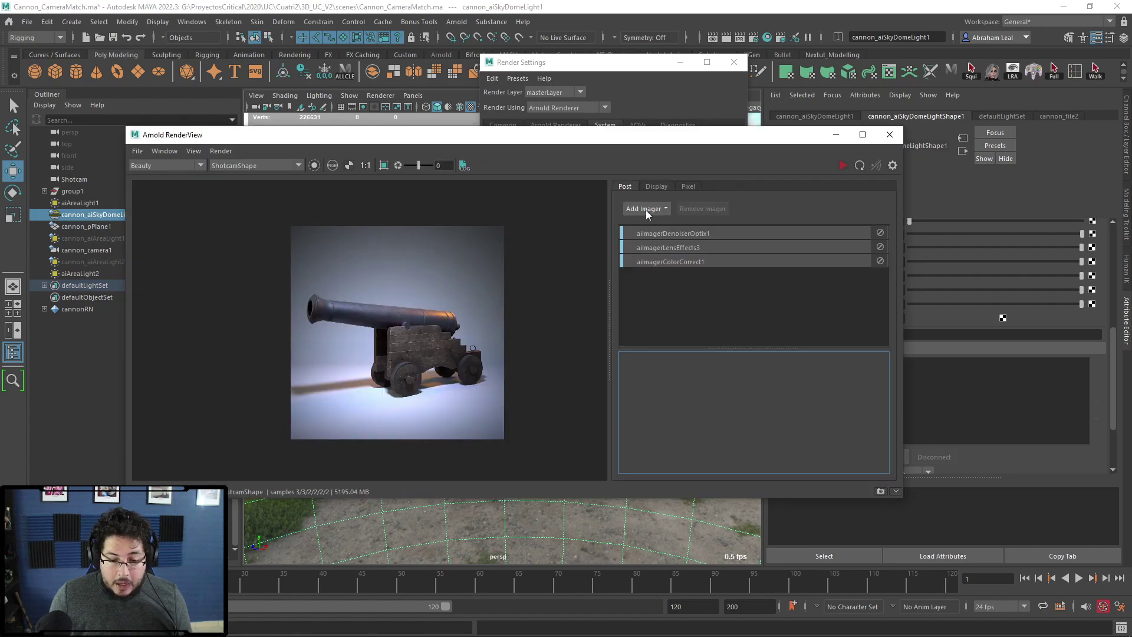
Add a Light Mixer imager to the cannon render in the Arnold RenderView.
{"action": "left_click", "coordinate": [649, 209]}
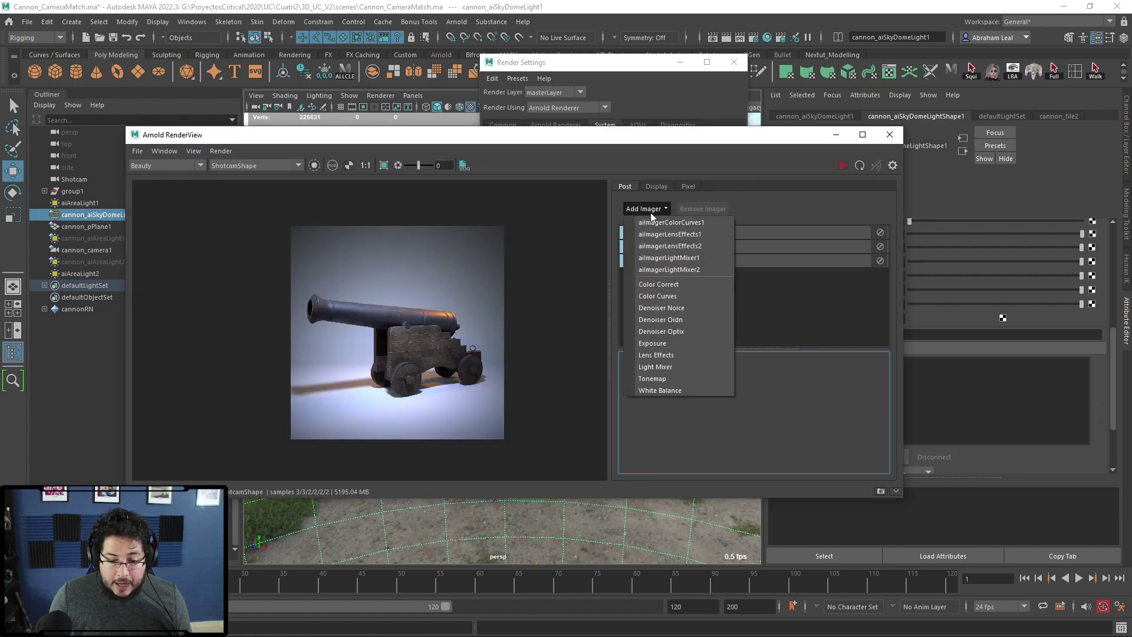
{"action": "left_click", "coordinate": [663, 370]}
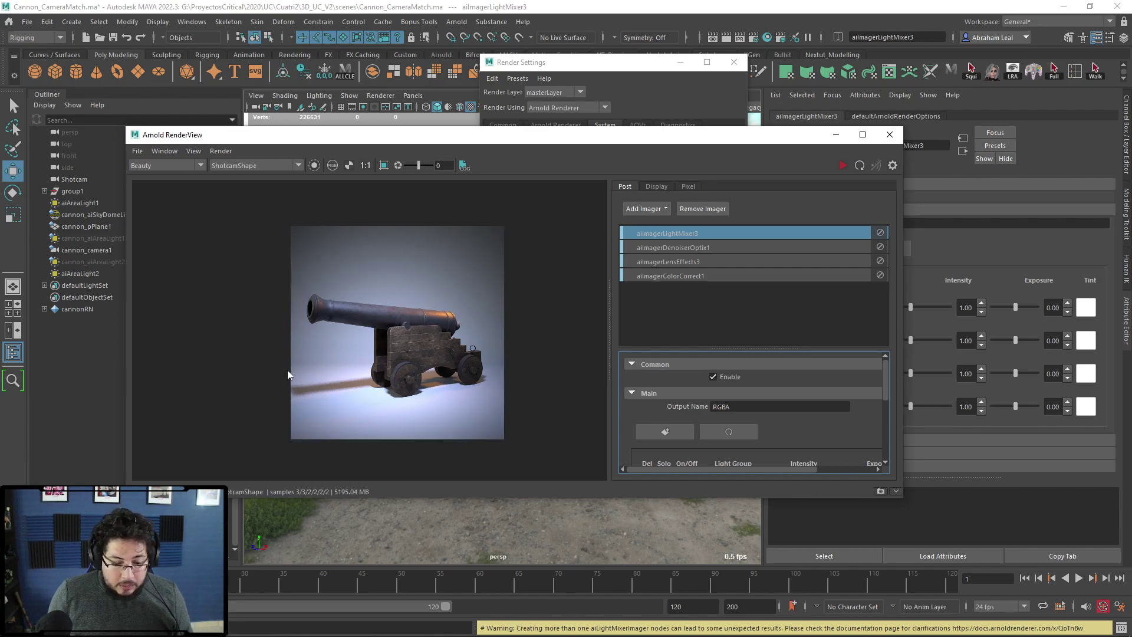
Examine the cannon render both as a whole and close up around the barrel, carriage and backdrop.
{"action": "scroll", "coordinate": [284, 360], "scroll_direction": "up", "scroll_amount": 5}
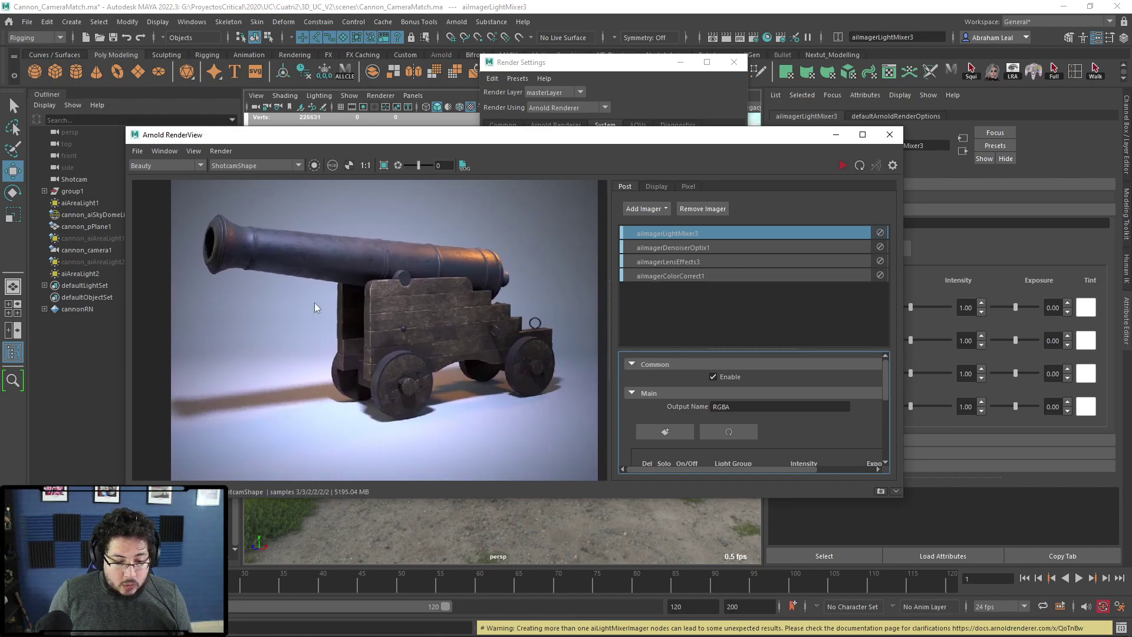
{"action": "scroll", "coordinate": [313, 303], "scroll_direction": "up", "scroll_amount": 2}
{"action": "scroll", "coordinate": [374, 281], "scroll_direction": "down", "scroll_amount": 7}
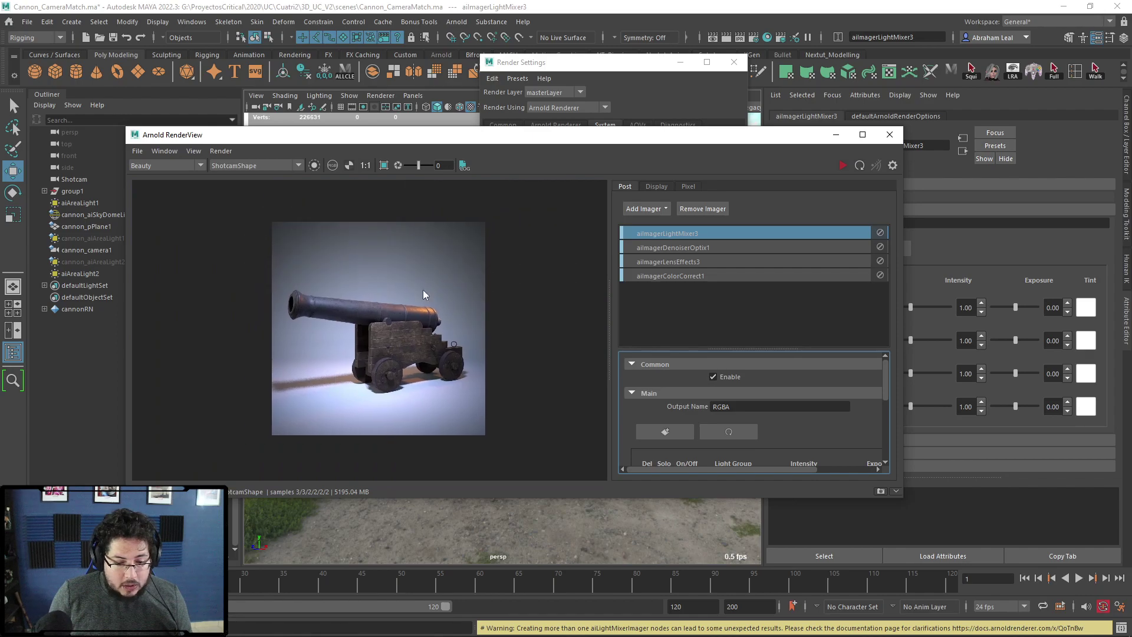
{"action": "scroll", "coordinate": [356, 312], "scroll_direction": "up", "scroll_amount": 3}
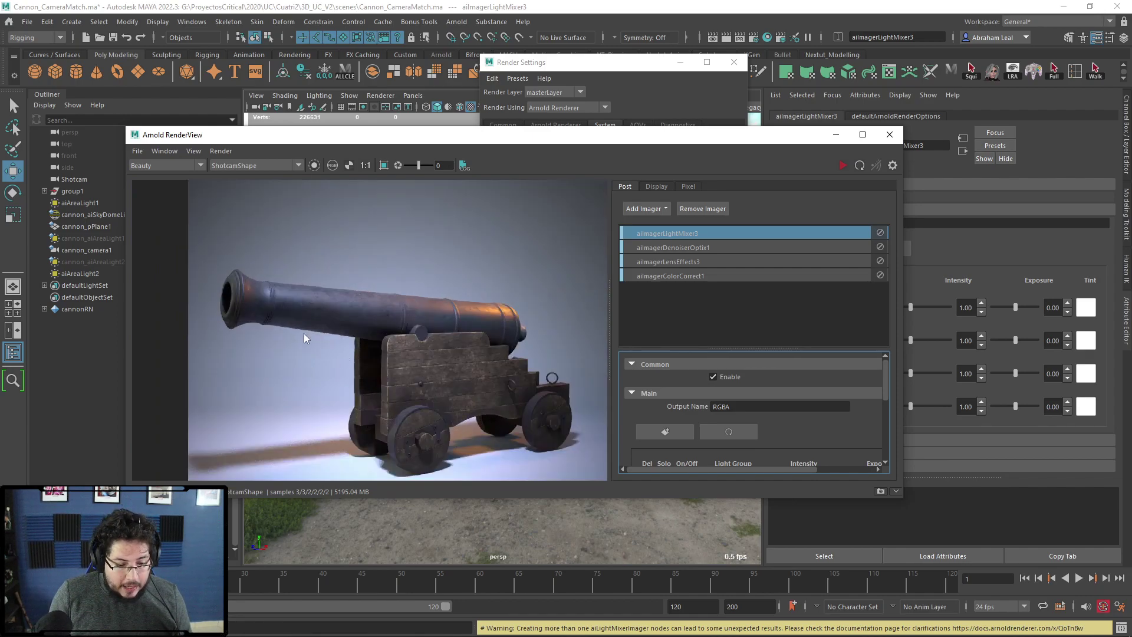
{"action": "scroll", "coordinate": [304, 338], "scroll_direction": "down", "scroll_amount": 3}
{"action": "scroll", "coordinate": [225, 366], "scroll_direction": "up", "scroll_amount": 8}
{"action": "middle_click_drag", "start_coordinate": [366, 389], "coordinate": [365, 314]}
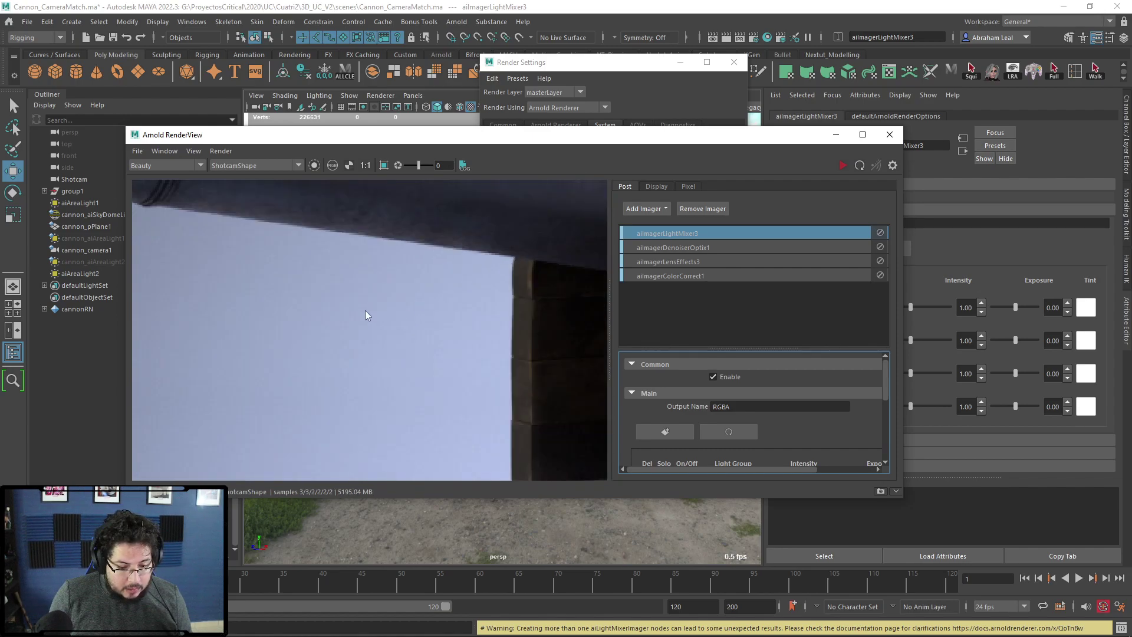
{"action": "scroll", "coordinate": [365, 315], "scroll_direction": "down", "scroll_amount": 8}
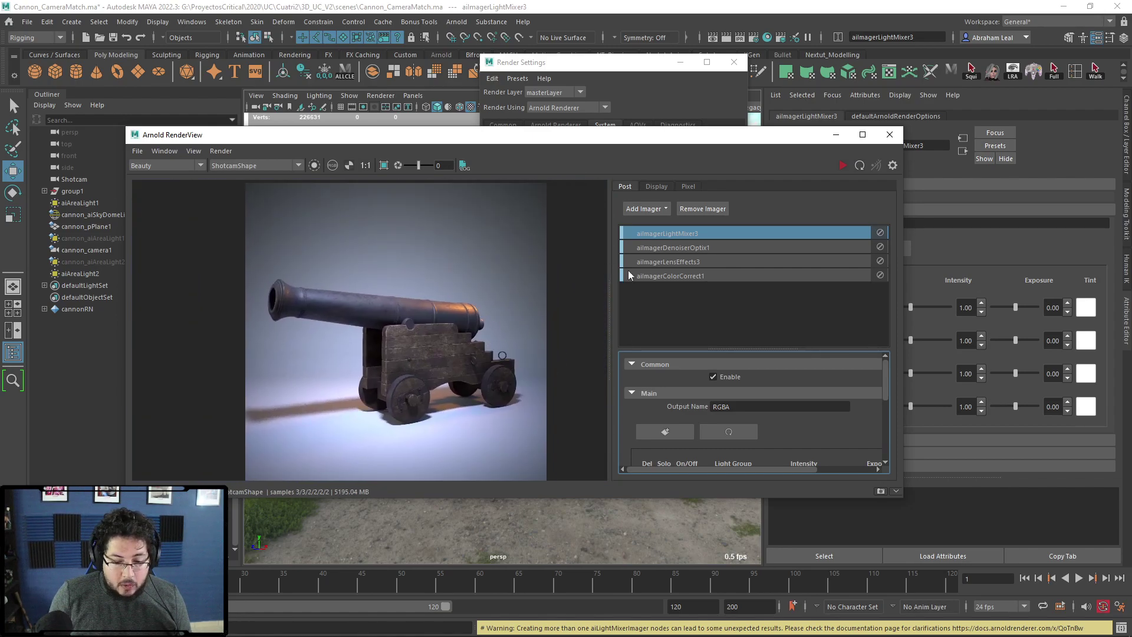
{"action": "scroll", "coordinate": [355, 370], "scroll_direction": "up", "scroll_amount": 4}
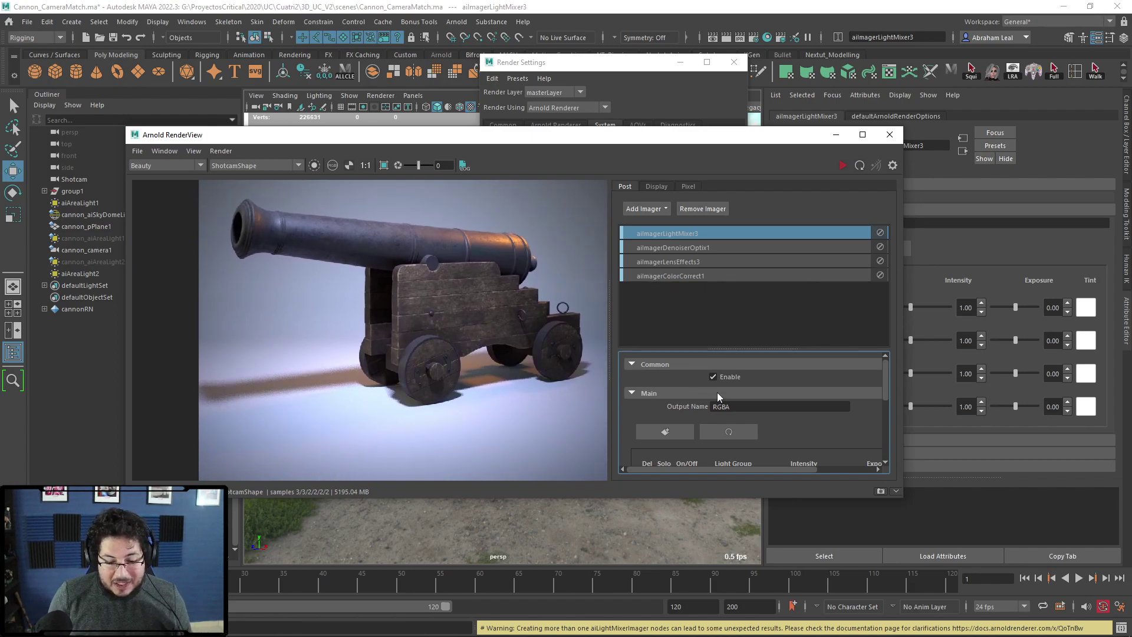
Maximize the Arnold RenderView and enlarge the imager settings area to fit all of the Light Mixer's light-group controls.
{"action": "scroll", "coordinate": [717, 391], "scroll_direction": "down", "scroll_amount": 1}
{"action": "scroll", "coordinate": [707, 383], "scroll_direction": "down", "scroll_amount": 2}
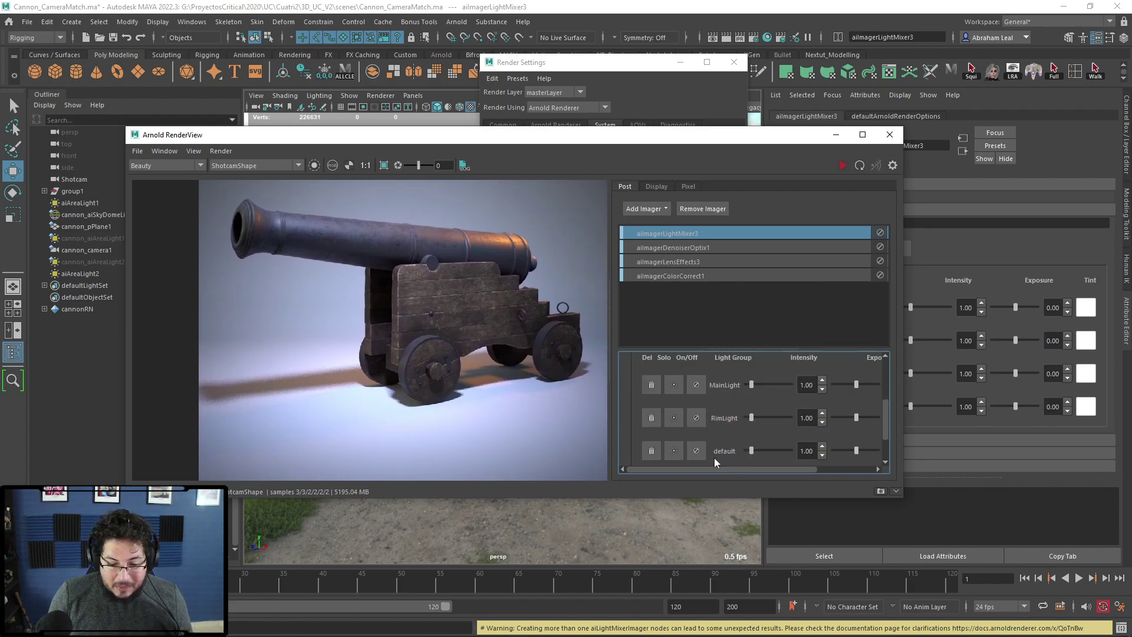
{"action": "left_click", "coordinate": [862, 135]}
{"action": "scroll", "coordinate": [599, 395], "scroll_direction": "down", "scroll_amount": 2}
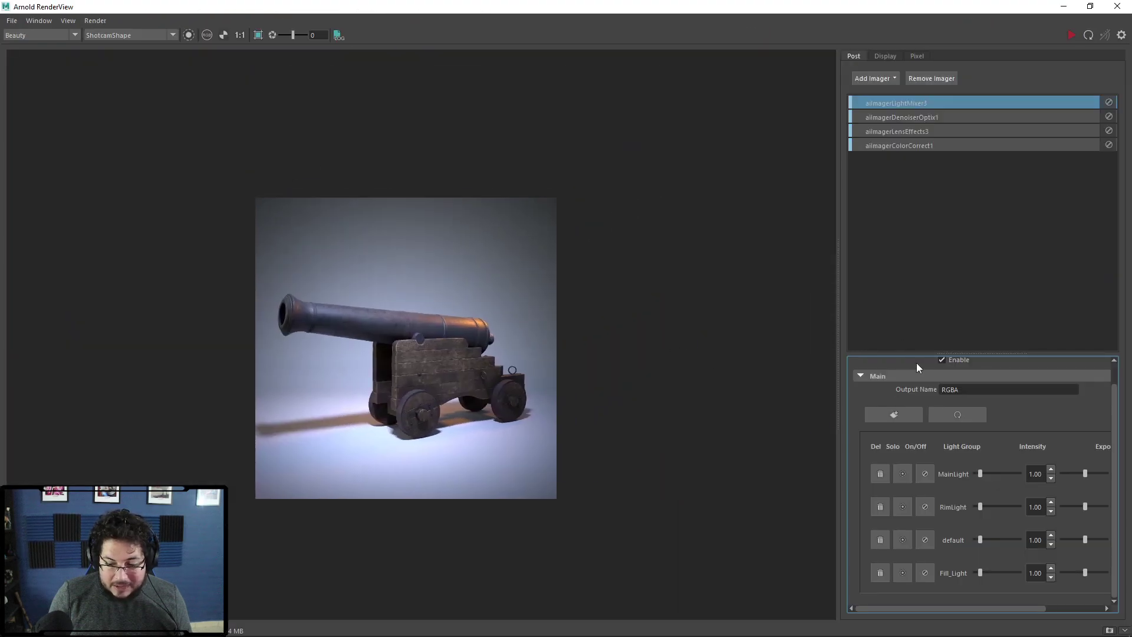
{"action": "left_click_drag", "start_coordinate": [976, 355], "coordinate": [943, 172]}
{"action": "left_click", "coordinate": [903, 102]}
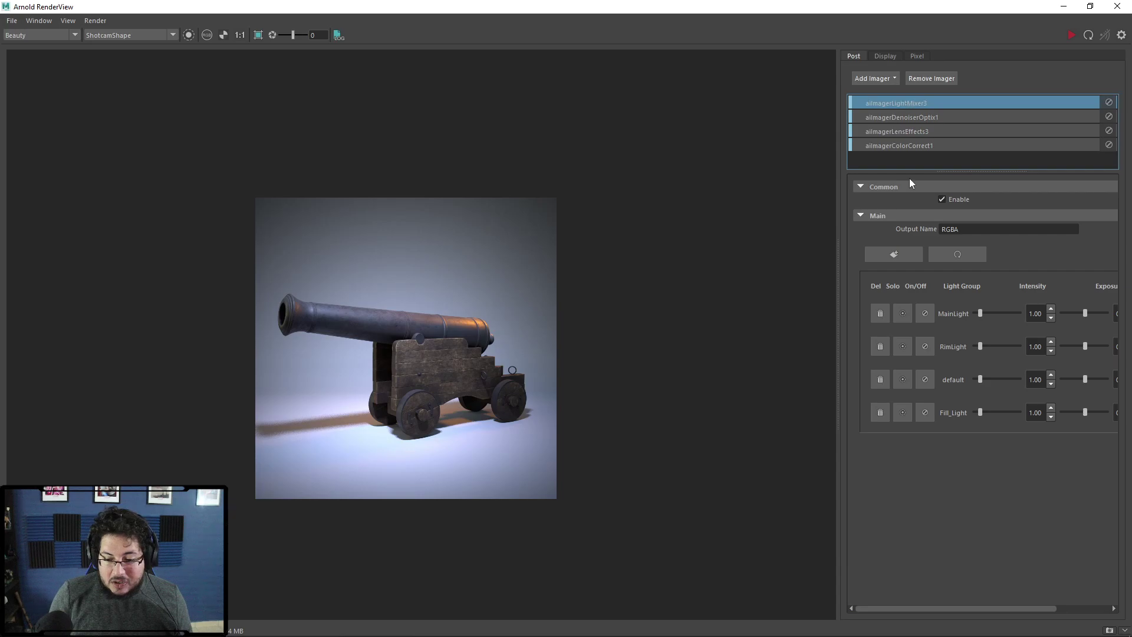
{"action": "left_click_drag", "start_coordinate": [836, 301], "coordinate": [673, 286]}
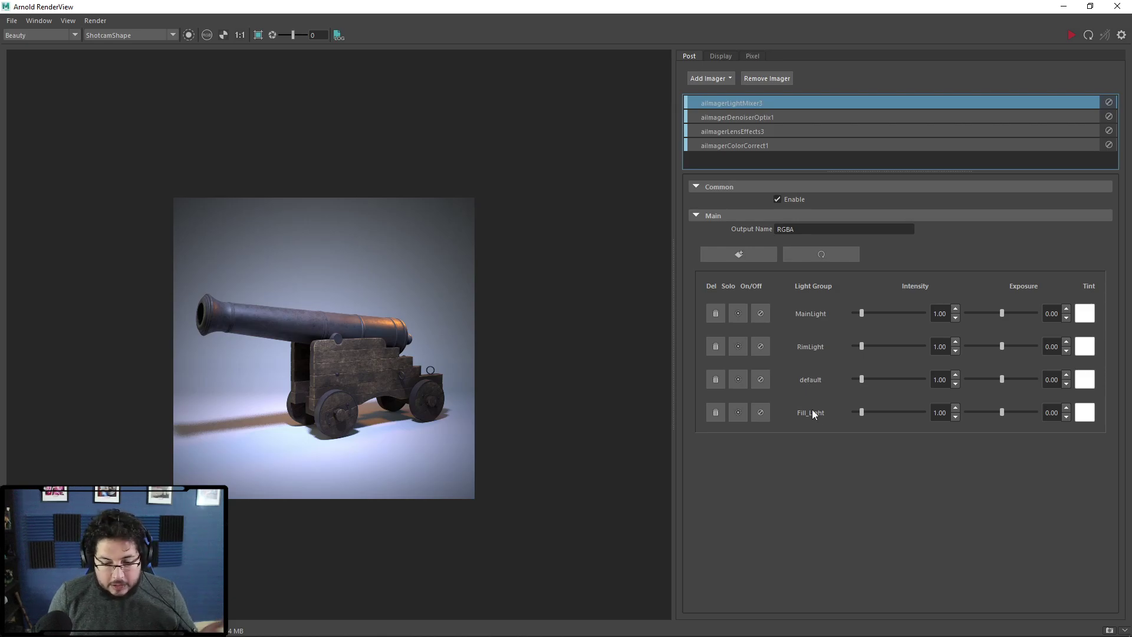
{"action": "scroll", "coordinate": [389, 374], "scroll_direction": "up", "scroll_amount": 3}
{"action": "scroll", "coordinate": [490, 386], "scroll_direction": "down", "scroll_amount": 1}
{"action": "scroll", "coordinate": [464, 310], "scroll_direction": "down", "scroll_amount": 1}
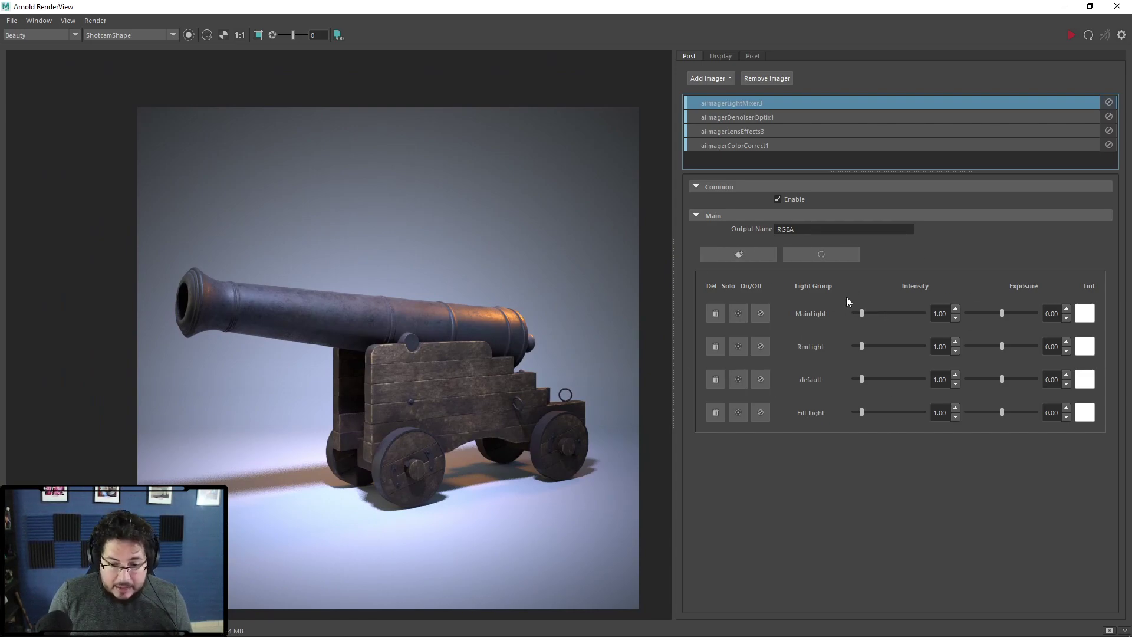
Try MainLight exposures of -0.81 and 2.48 in the Light Mixer, re-rendering the cannon after each change.
{"action": "mouse_move", "coordinate": [1003, 312]}
{"action": "left_mouse_down"}
{"action": "mouse_move", "coordinate": [1028, 309]}
{"action": "mouse_move", "coordinate": [974, 312]}
{"action": "mouse_move", "coordinate": [1012, 294]}
{"action": "mouse_move", "coordinate": [996, 314]}
{"action": "left_mouse_up"}
{"action": "left_click", "coordinate": [1064, 35]}
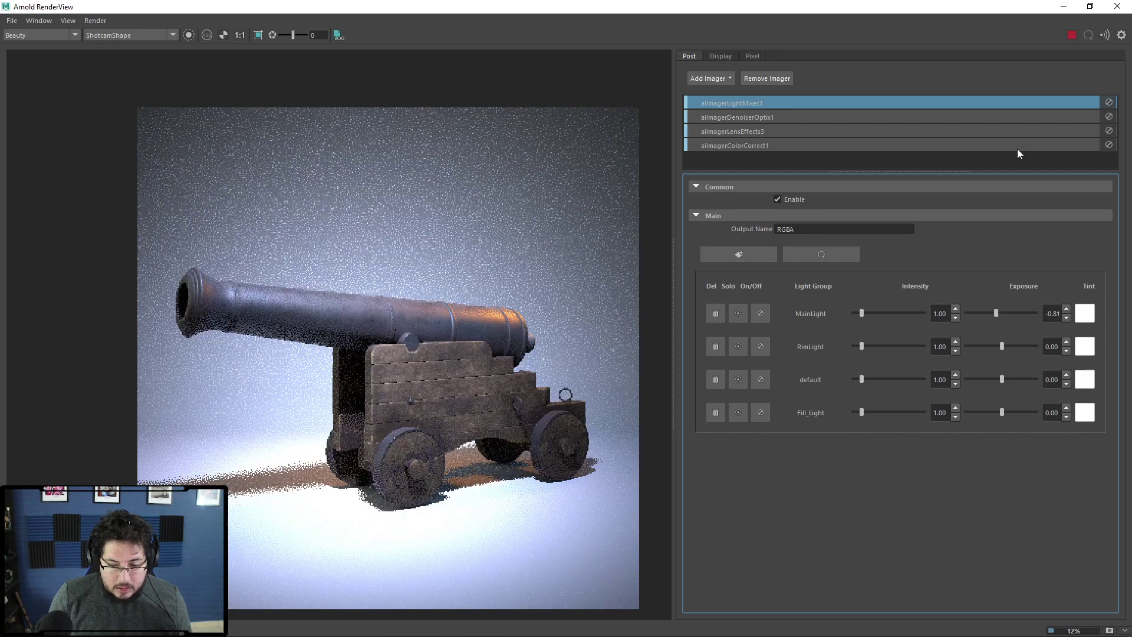
{"action": "left_click", "coordinate": [1067, 34]}
{"action": "left_click_drag", "start_coordinate": [996, 315], "coordinate": [1018, 313]}
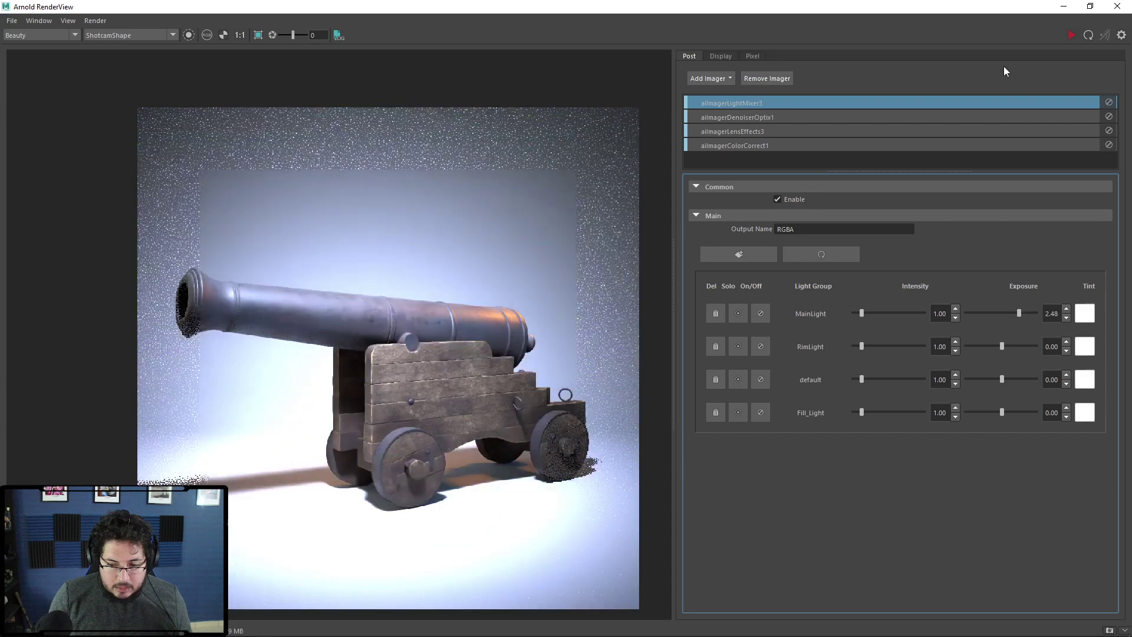
{"action": "left_click", "coordinate": [1066, 33]}
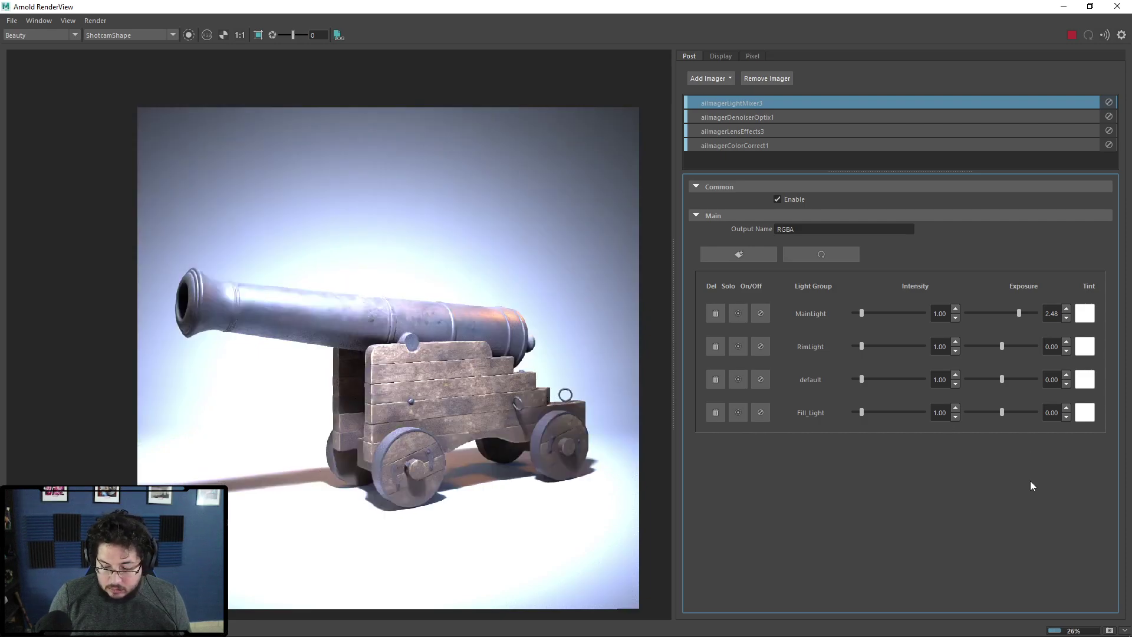
{"action": "left_click", "coordinate": [1071, 35]}
Lower MainLight's exposure to -0.74 and -1.12 for comparison, and raise it to 0.46.
{"action": "mouse_move", "coordinate": [1017, 309]}
{"action": "left_mouse_down"}
{"action": "mouse_move", "coordinate": [970, 311]}
{"action": "mouse_move", "coordinate": [995, 311]}
{"action": "left_mouse_up"}
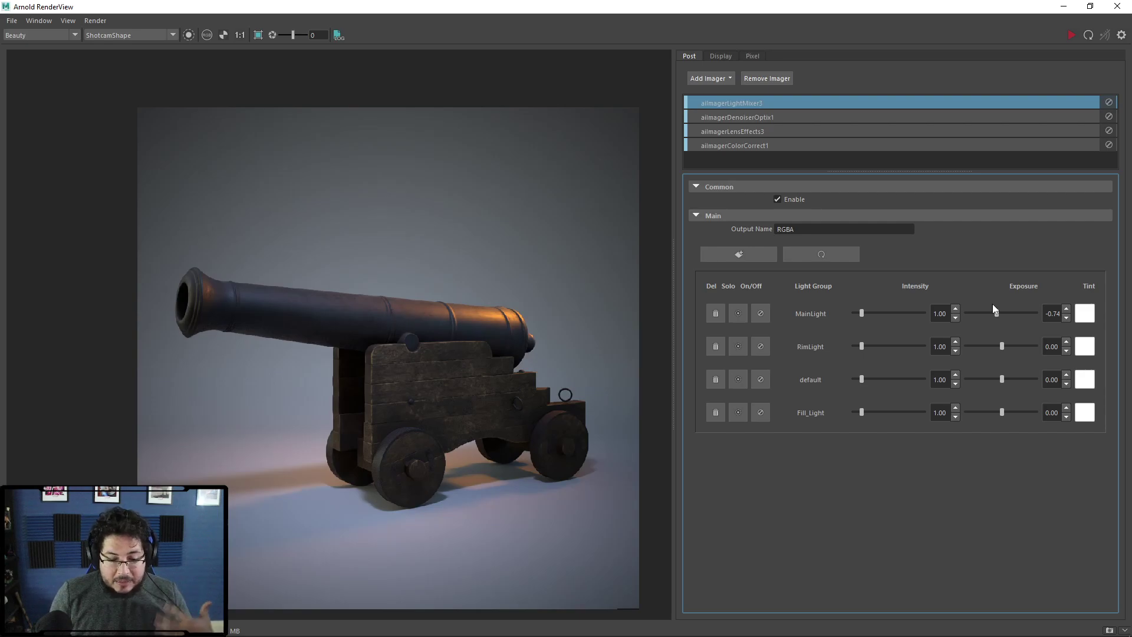
{"action": "left_click", "coordinate": [995, 312]}
{"action": "mouse_move", "coordinate": [996, 313]}
{"action": "left_mouse_down"}
{"action": "mouse_move", "coordinate": [1017, 308]}
{"action": "mouse_move", "coordinate": [992, 310]}
{"action": "left_mouse_up"}
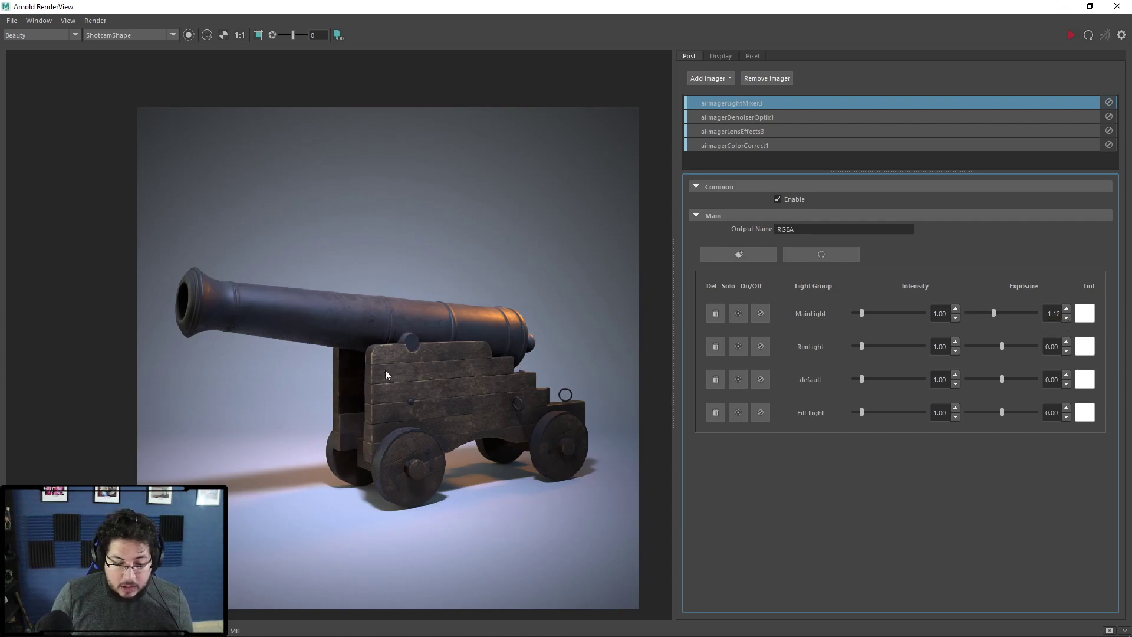
{"action": "left_click_drag", "start_coordinate": [991, 314], "coordinate": [1003, 313]}
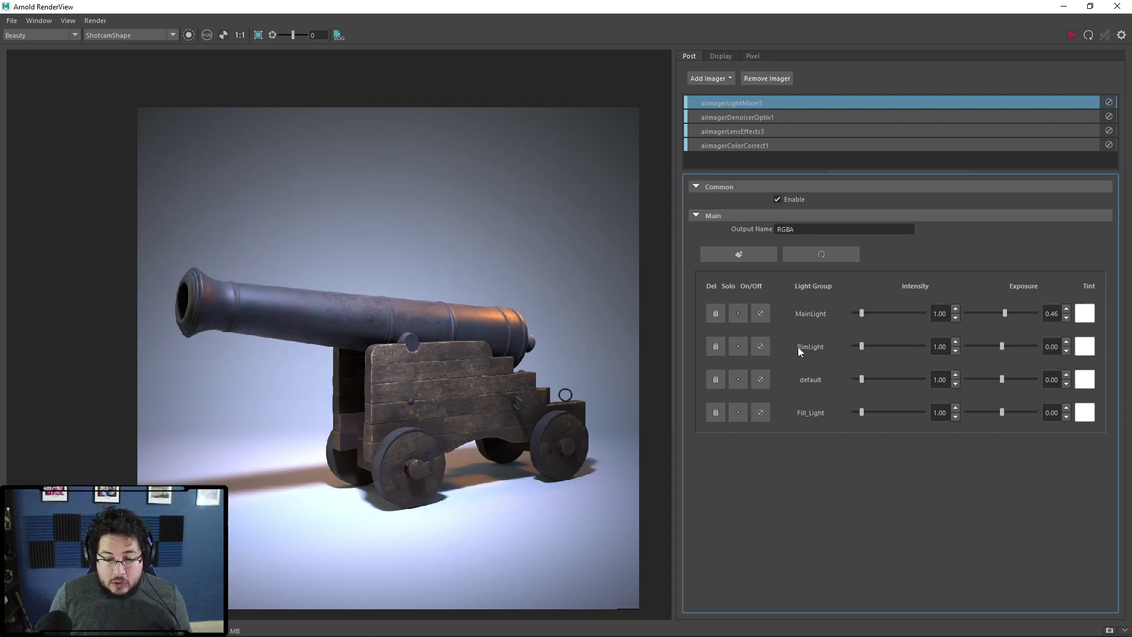
Lower RimLight's exposure to -5.00, inspect the cannon barrel without the warm rim light, and set the exposure to 1.35.
{"action": "left_click_drag", "start_coordinate": [1002, 346], "coordinate": [957, 348]}
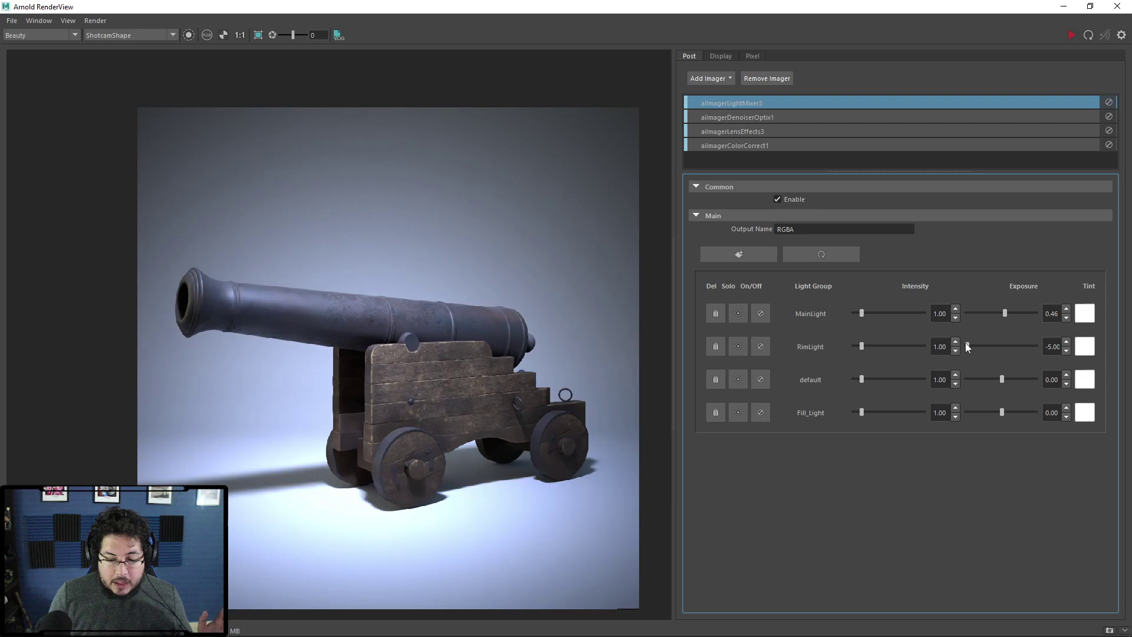
{"action": "scroll", "coordinate": [514, 326], "scroll_direction": "up", "scroll_amount": 5}
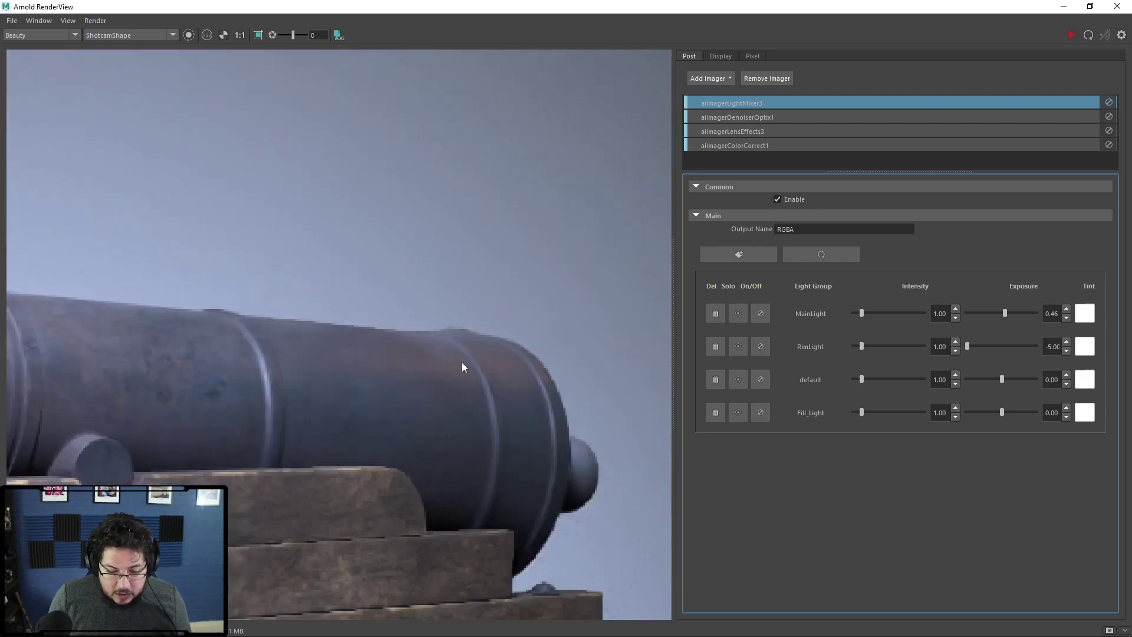
{"action": "scroll", "coordinate": [462, 362], "scroll_direction": "down", "scroll_amount": 10}
{"action": "scroll", "coordinate": [463, 362], "scroll_direction": "up", "scroll_amount": 3}
{"action": "scroll", "coordinate": [497, 374], "scroll_direction": "down", "scroll_amount": 4}
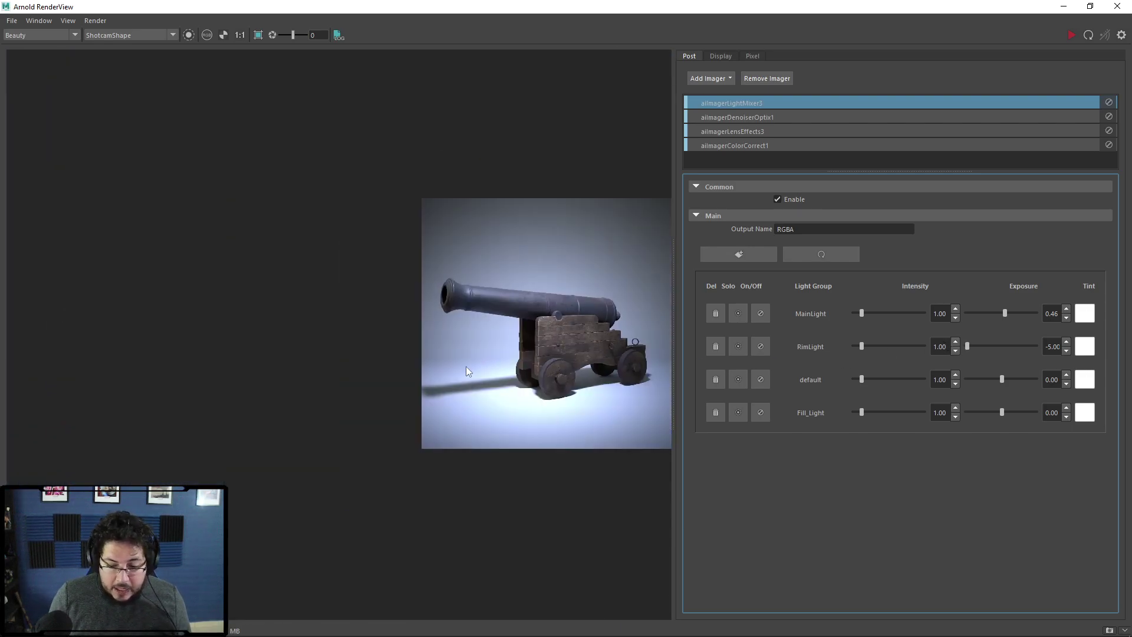
{"action": "scroll", "coordinate": [414, 395], "scroll_direction": "up", "scroll_amount": 3}
{"action": "mouse_move", "coordinate": [989, 345]}
{"action": "left_mouse_down"}
{"action": "mouse_move", "coordinate": [1030, 339]}
{"action": "mouse_move", "coordinate": [1011, 346]}
{"action": "left_mouse_up"}
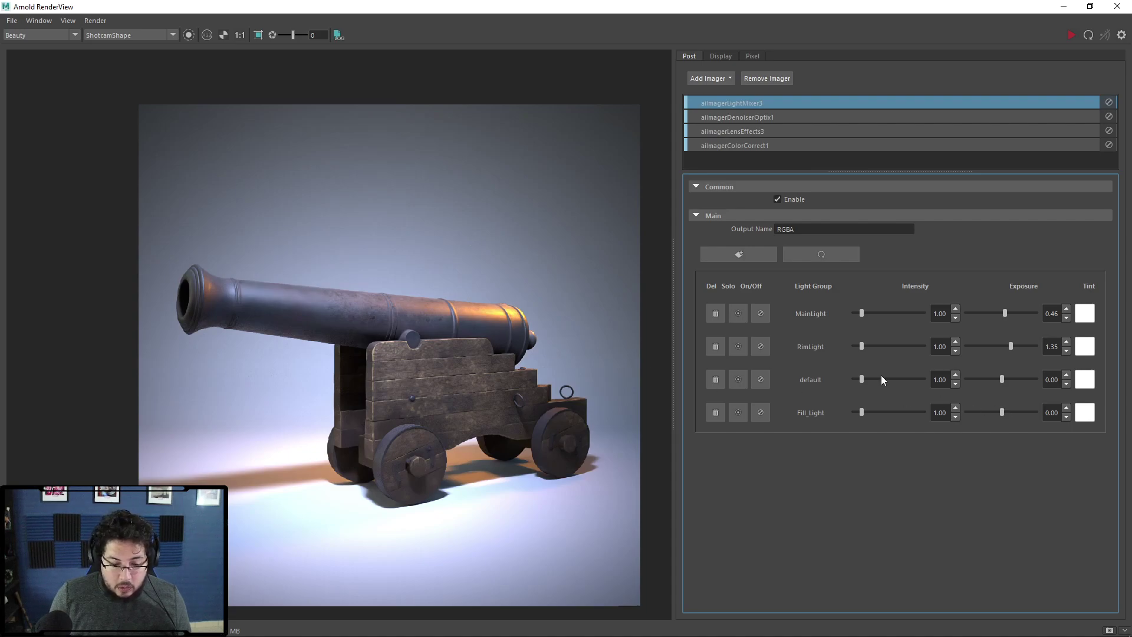
Drop Fill_Light's exposure to -5.00 to compare its contribution, and set it to 0.20.
{"action": "left_click_drag", "start_coordinate": [1001, 413], "coordinate": [987, 409]}
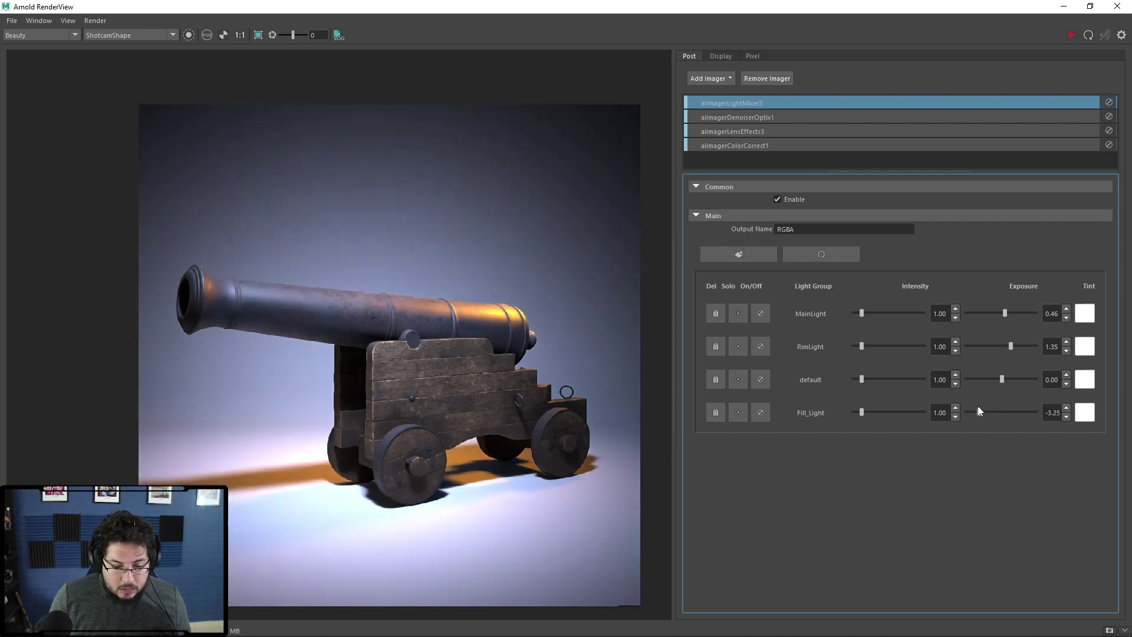
{"action": "left_click_drag", "start_coordinate": [966, 405], "coordinate": [56, 202]}
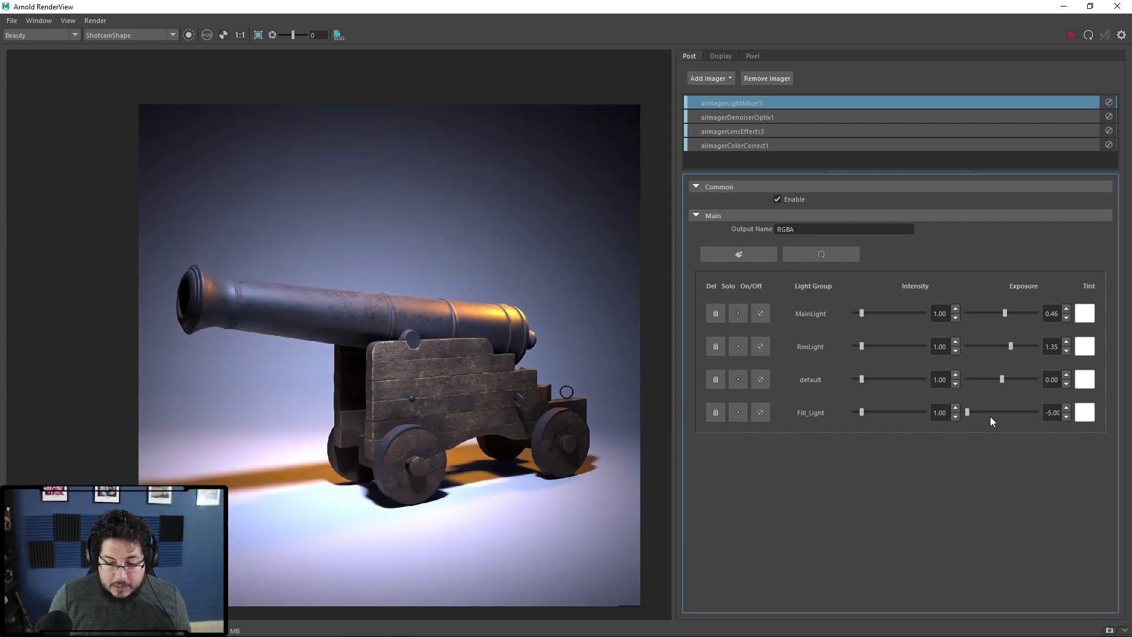
{"action": "left_click_drag", "start_coordinate": [979, 411], "coordinate": [1003, 411]}
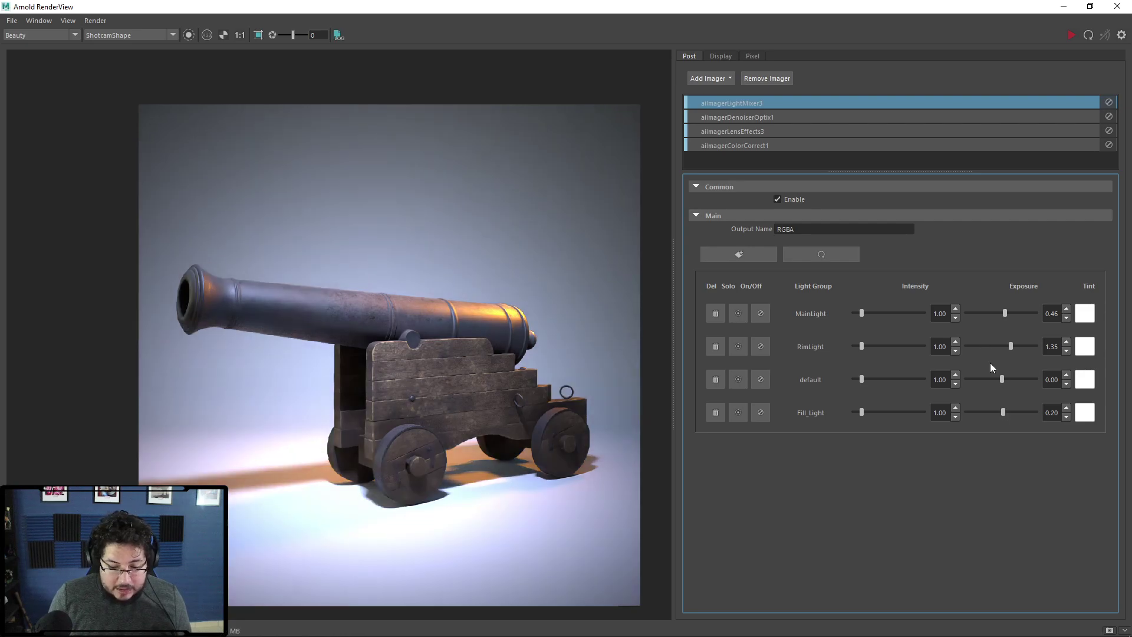
Tint the MainLight group pure green and set its exposure to -0.74.
{"action": "mouse_move", "coordinate": [1006, 313]}
{"action": "left_mouse_down"}
{"action": "mouse_move", "coordinate": [1024, 313]}
{"action": "mouse_move", "coordinate": [1001, 312]}
{"action": "left_mouse_up"}
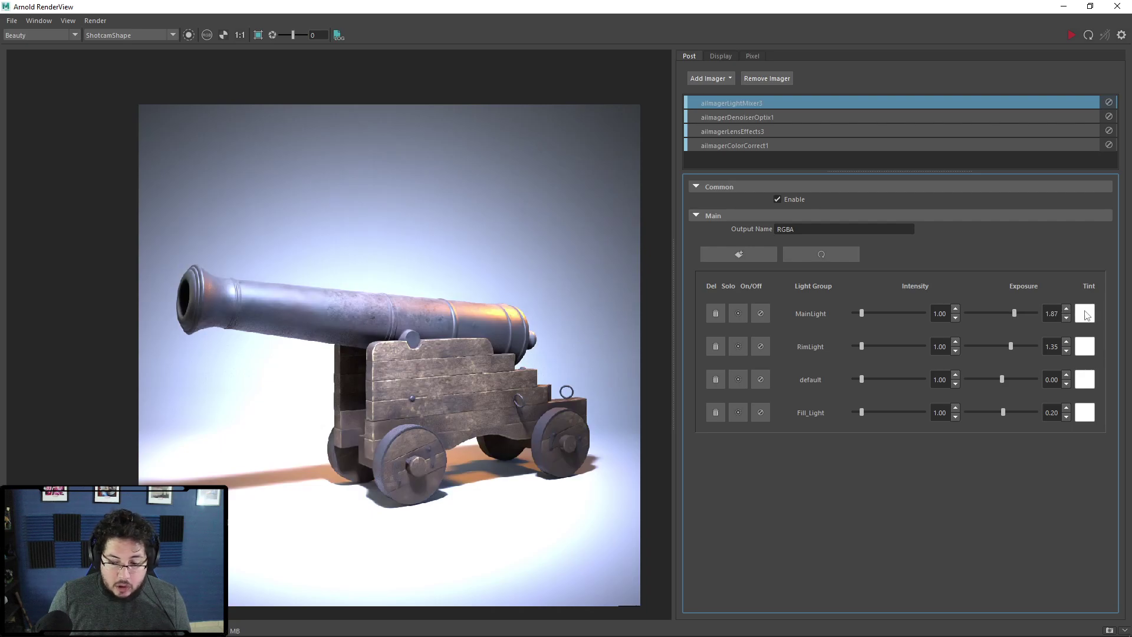
{"action": "left_click", "coordinate": [1086, 314]}
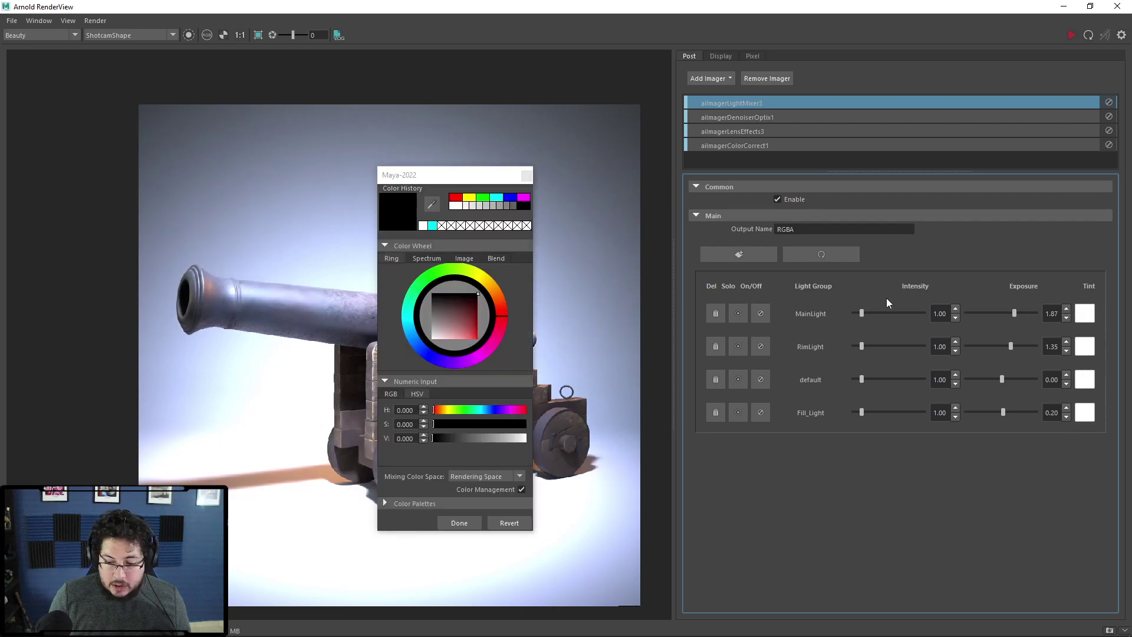
{"action": "left_click", "coordinate": [483, 199]}
{"action": "left_click", "coordinate": [459, 524]}
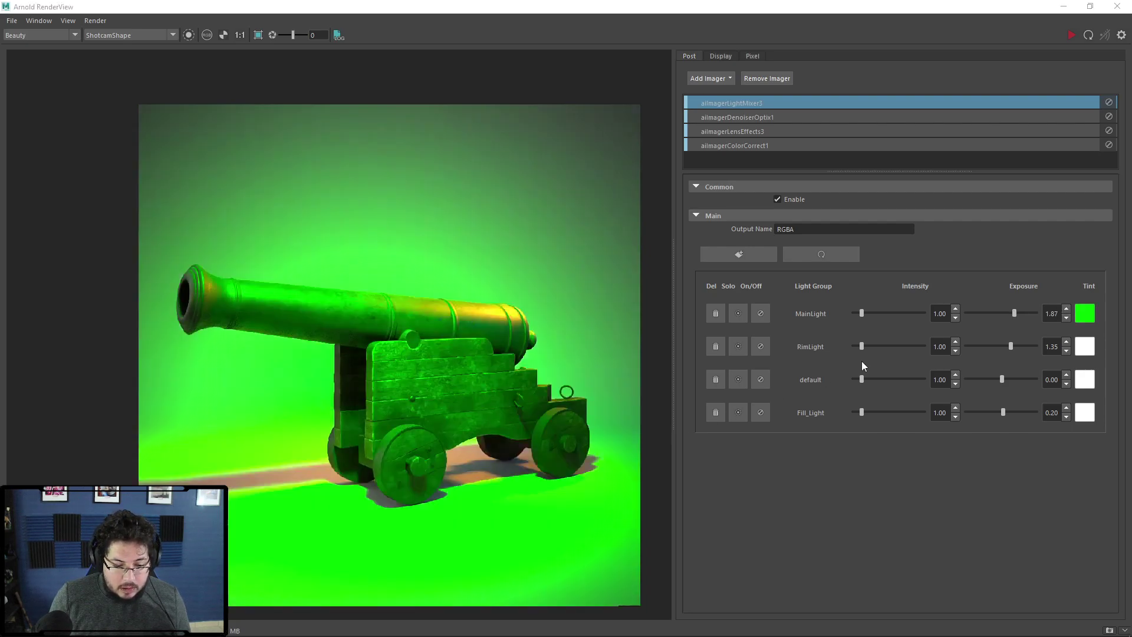
{"action": "left_click_drag", "start_coordinate": [1014, 312], "coordinate": [995, 313]}
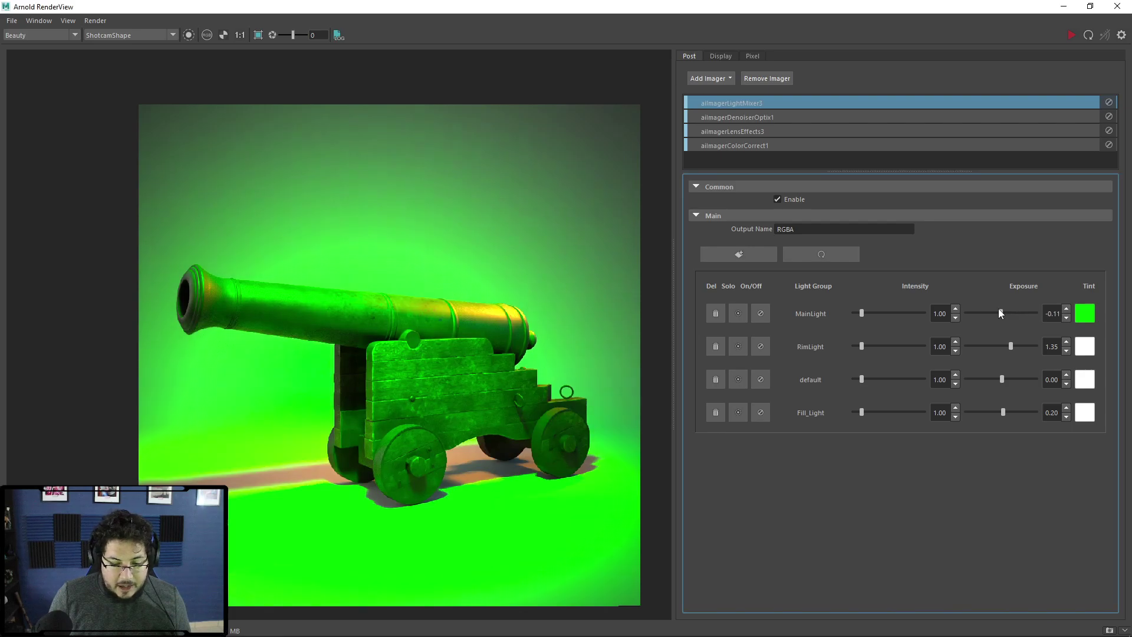
{"action": "left_click_drag", "start_coordinate": [991, 308], "coordinate": [995, 307]}
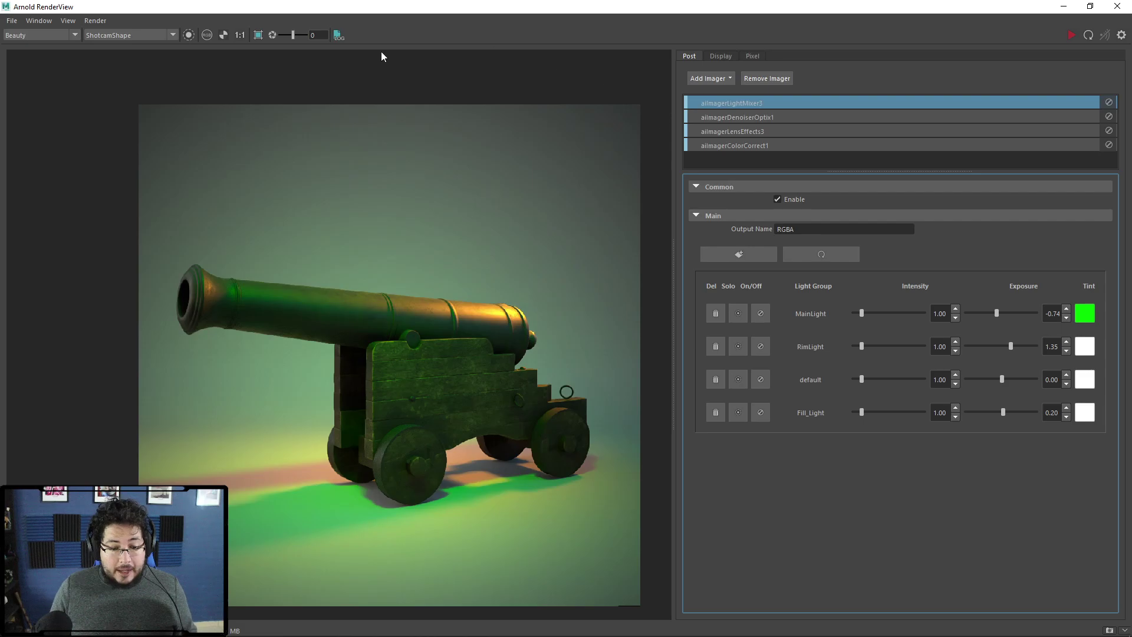
Move the Arnold RenderView off the Maya viewport and look through cannon_camera1.
{"action": "left_click_drag", "start_coordinate": [482, 14], "coordinate": [809, 23]}
{"action": "left_click", "coordinate": [439, 348]}
{"action": "left_click", "coordinate": [87, 249]}
{"action": "left_click", "coordinate": [413, 96]}
{"action": "left_click", "coordinate": [448, 142]}
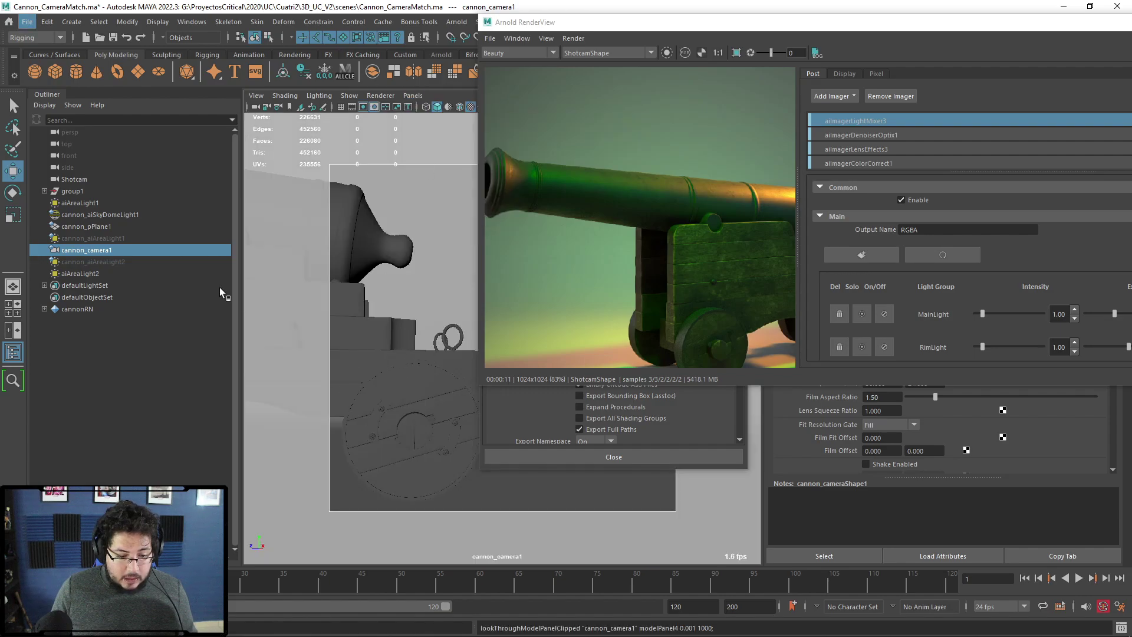
Look through Shotcam in the viewport and orbit it to a higher view of the cannon from the muzzle end.
{"action": "left_click", "coordinate": [90, 225]}
{"action": "left_click", "coordinate": [89, 178]}
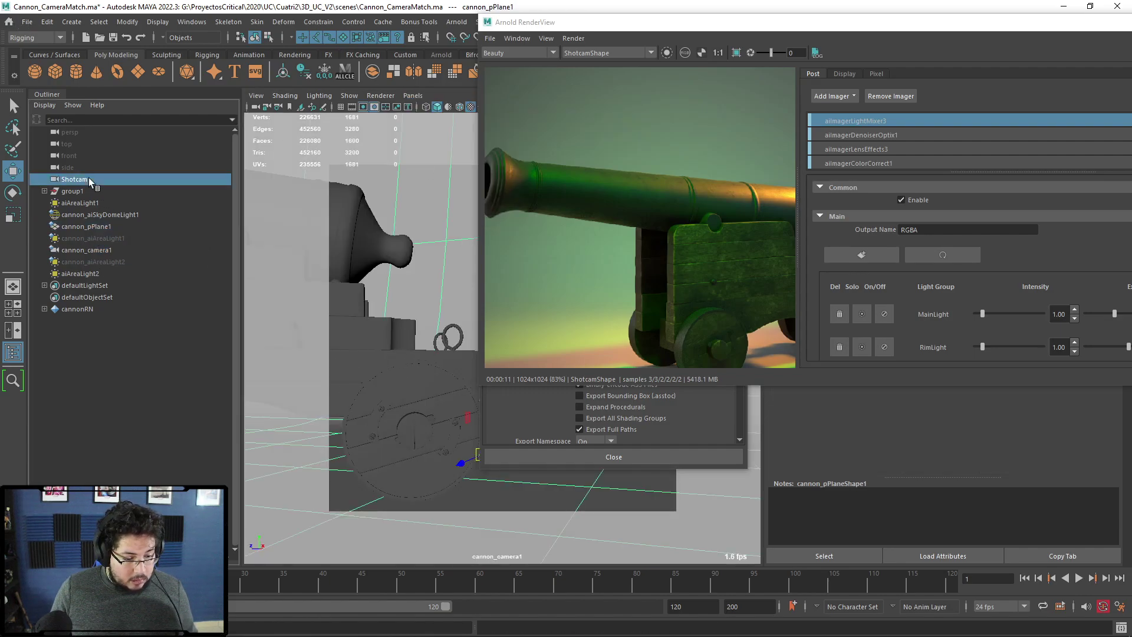
{"action": "left_click", "coordinate": [415, 96]}
{"action": "left_click", "coordinate": [439, 143]}
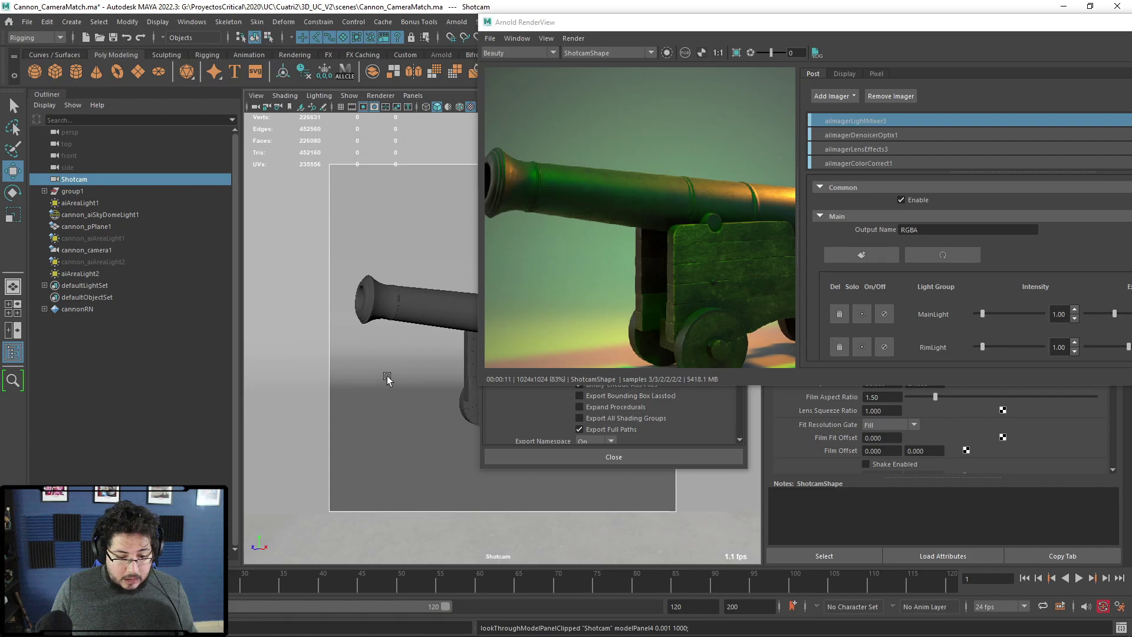
{"action": "left_click_drag", "start_coordinate": [398, 381], "coordinate": [389, 348], "text": "alt"}
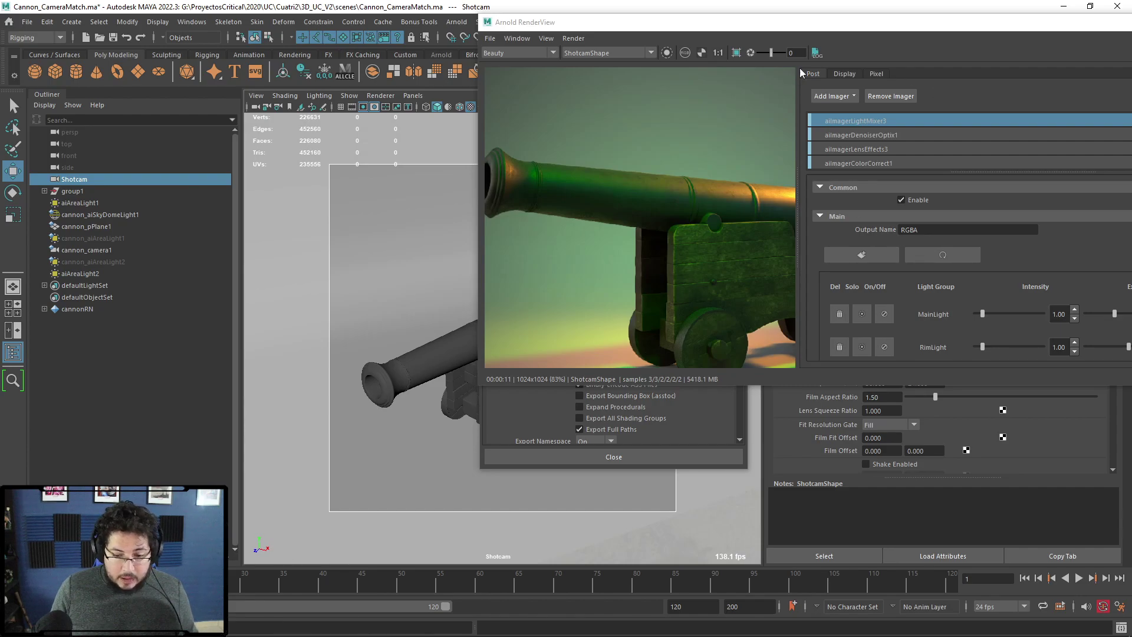
Maximize the Arnold RenderView and render the cannon from the new Shotcam angle.
{"action": "left_click_drag", "start_coordinate": [818, 30], "coordinate": [808, 32]}
{"action": "double_click", "coordinate": [809, 29]}
{"action": "left_click", "coordinate": [1072, 35]}
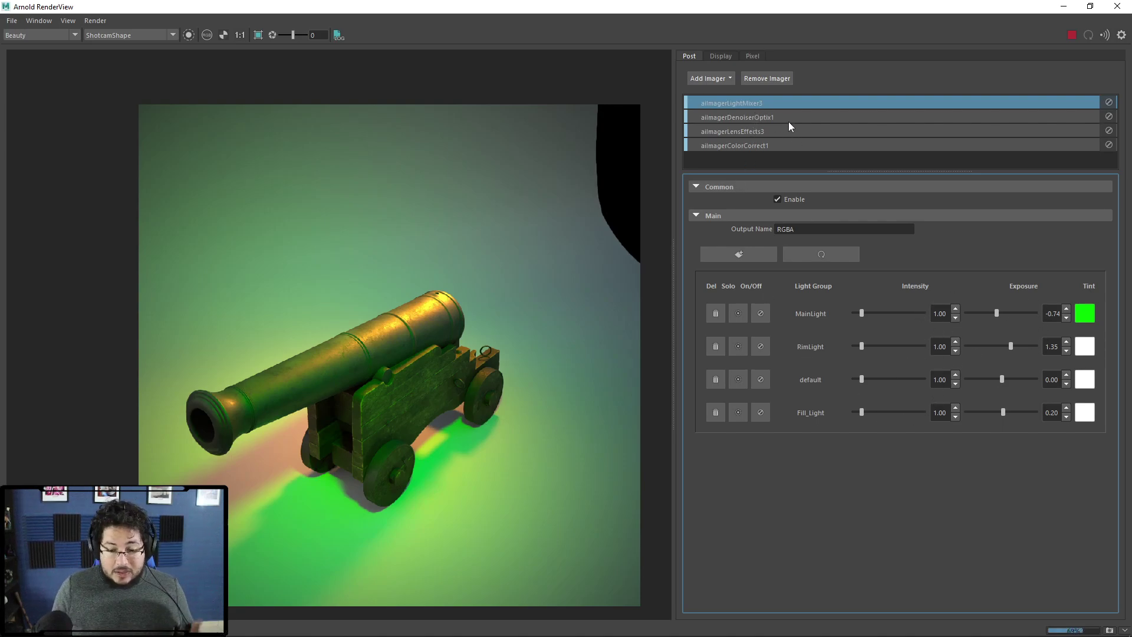
{"action": "left_click", "coordinate": [713, 80]}
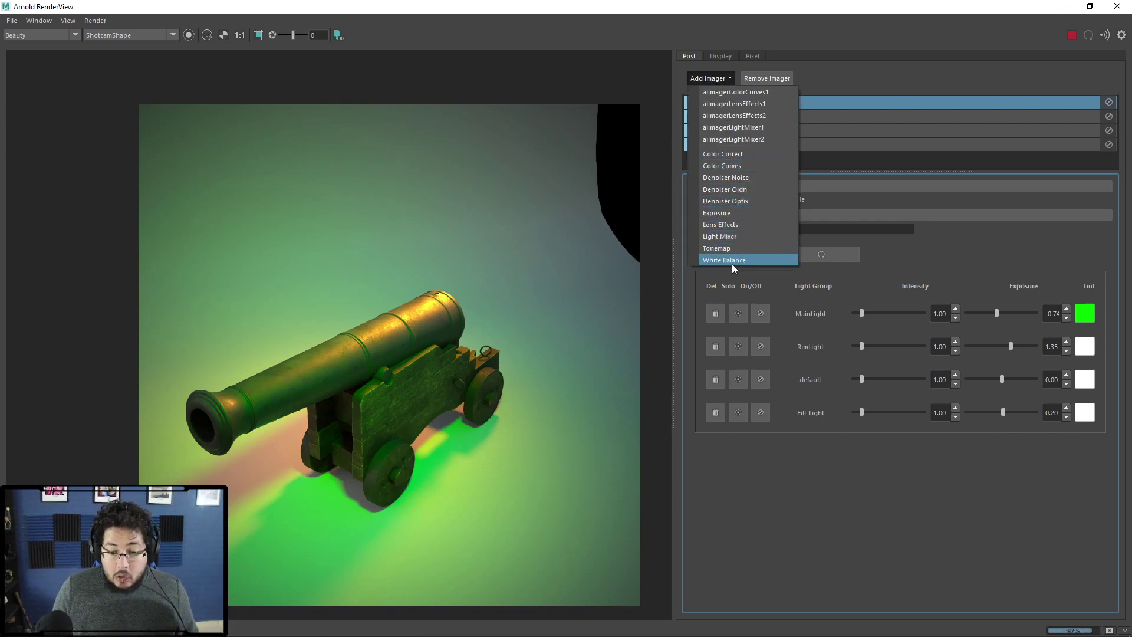
{"action": "left_click", "coordinate": [849, 513]}
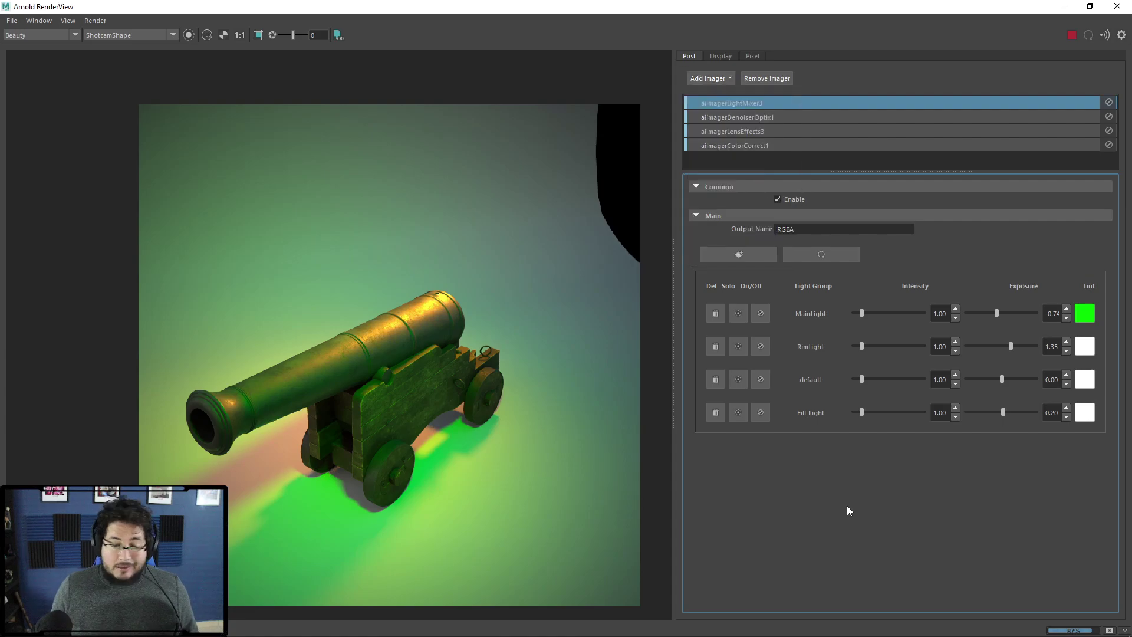